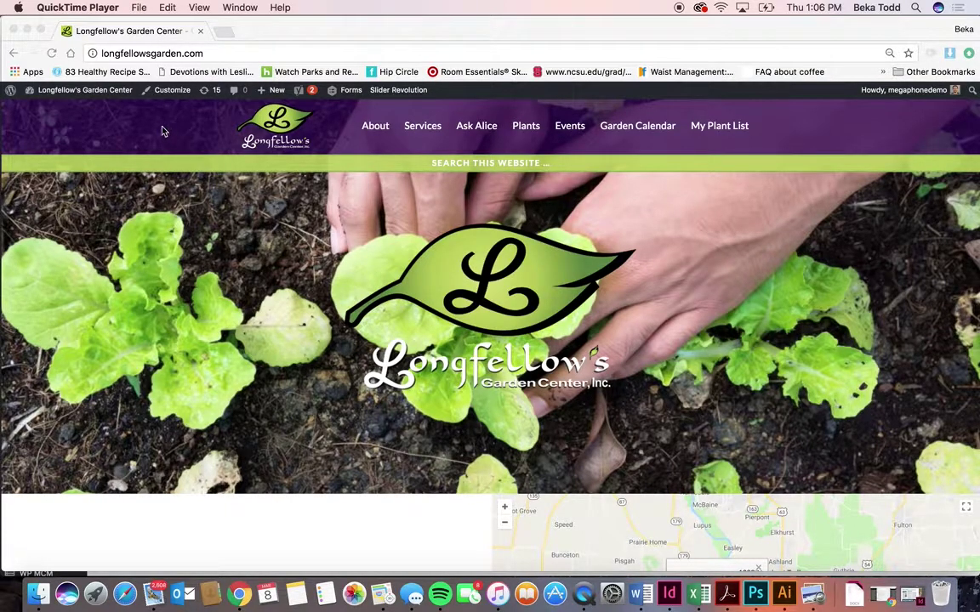
Open the WordPress admin dashboard of the Longfellow's Garden Center site and look over its sections.
left_click(102, 109)
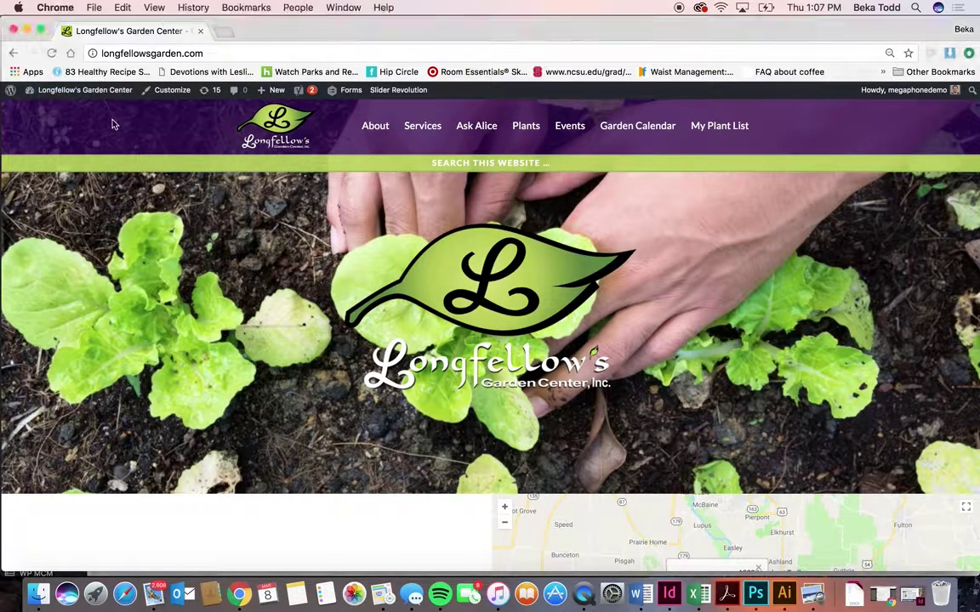
left_click(113, 99)
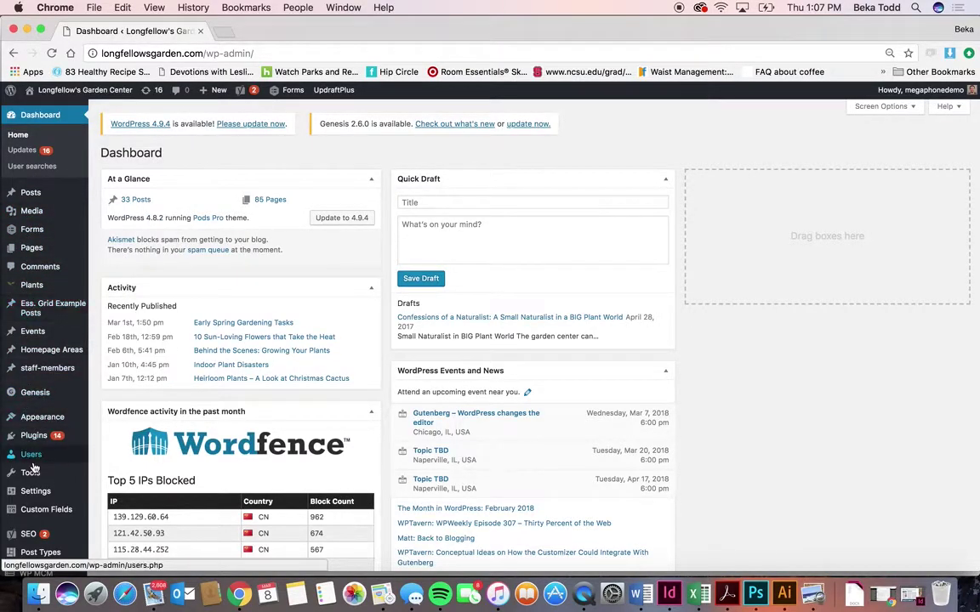
scroll(34, 467, "down", 3)
scroll(34, 467, "up", 3)
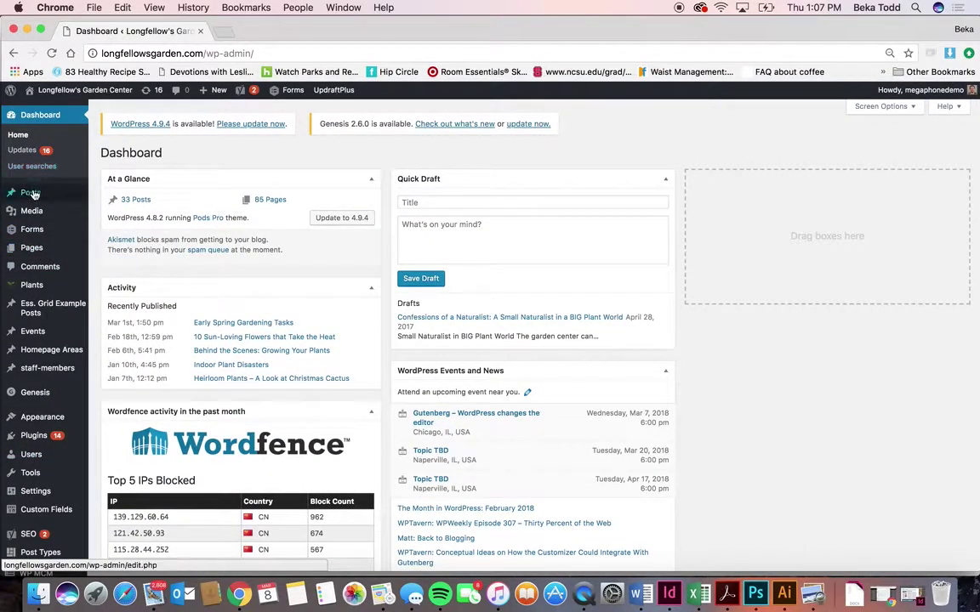
Open the media library and view the attachment details of the pink Blushing Bridesmaid image.
mouse_move(33, 218)
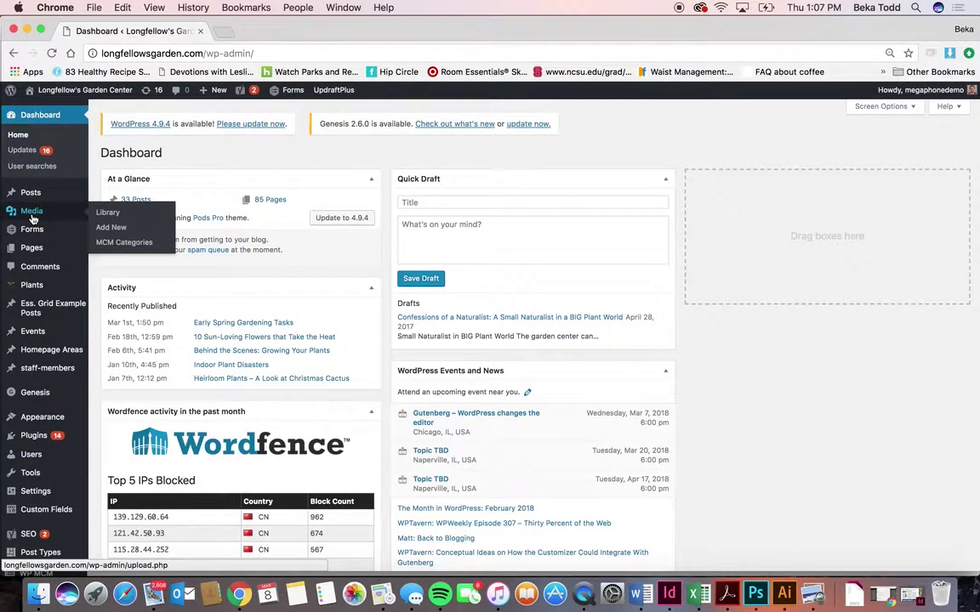
left_click(33, 219)
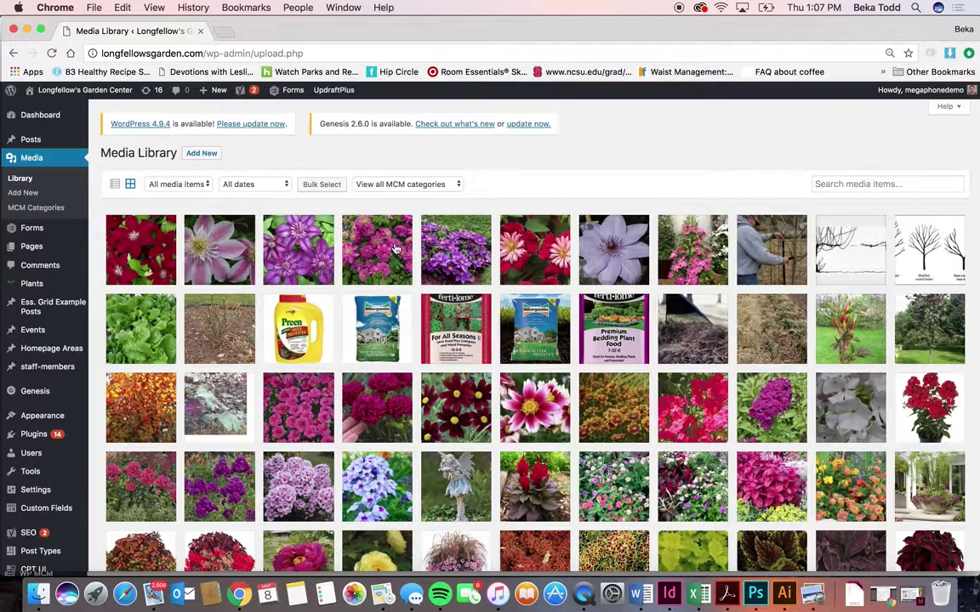
left_click(351, 223)
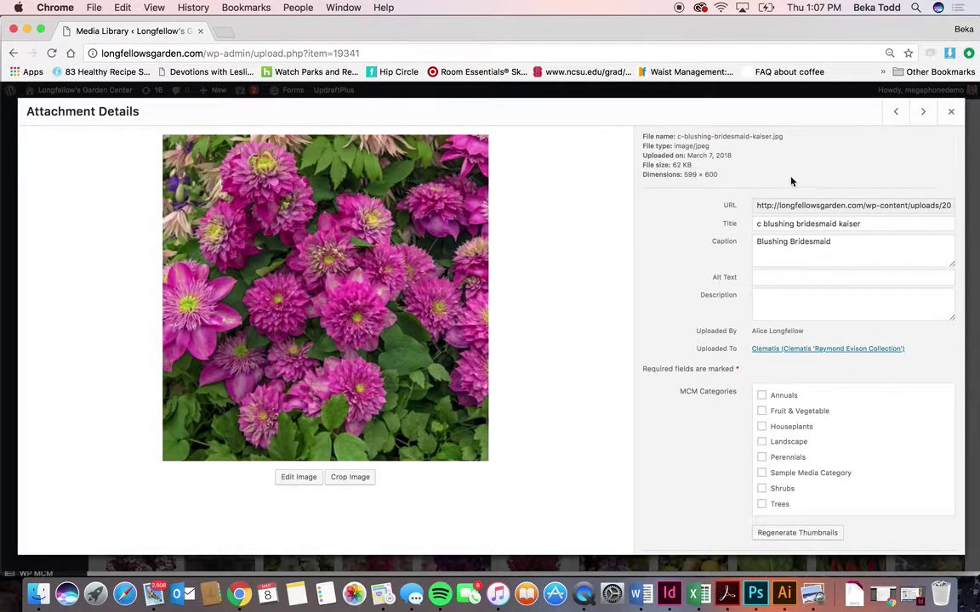
left_click(950, 111)
Open the forms list, review the Gift Certificate form's entries and return to the list.
mouse_move(77, 226)
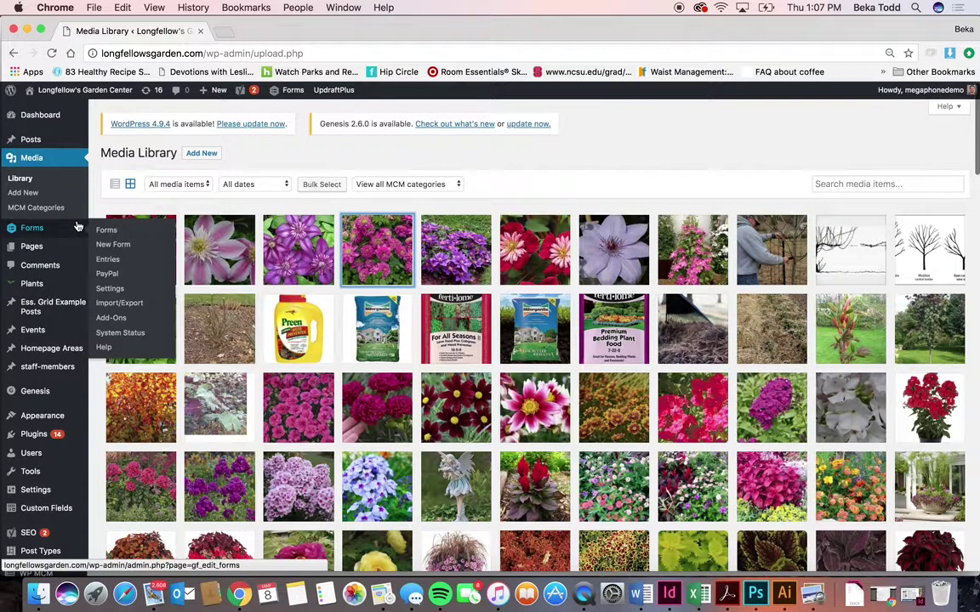
left_click(33, 229)
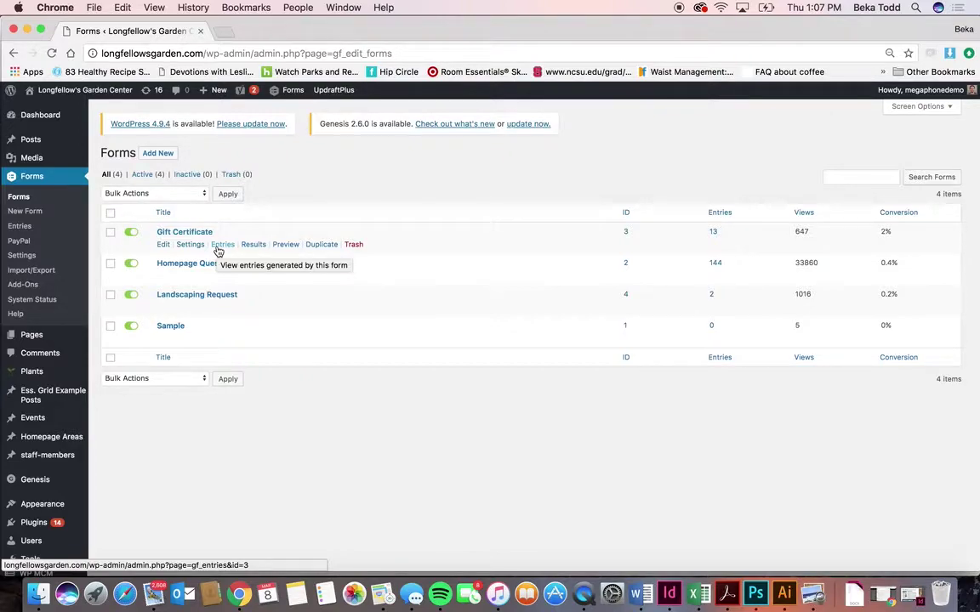
left_click(222, 245)
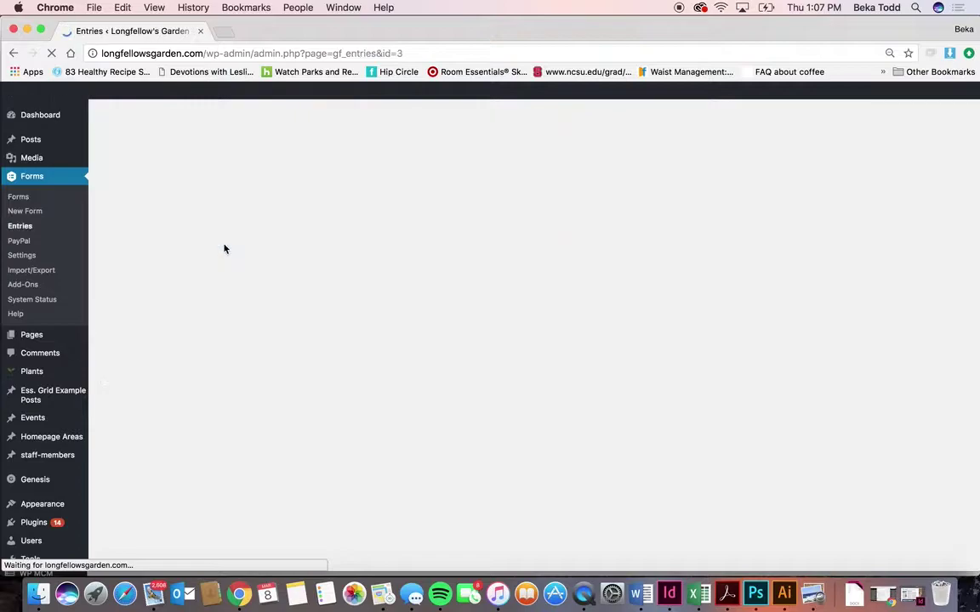
scroll(221, 338, "down", 5)
key("super+bracketleft")
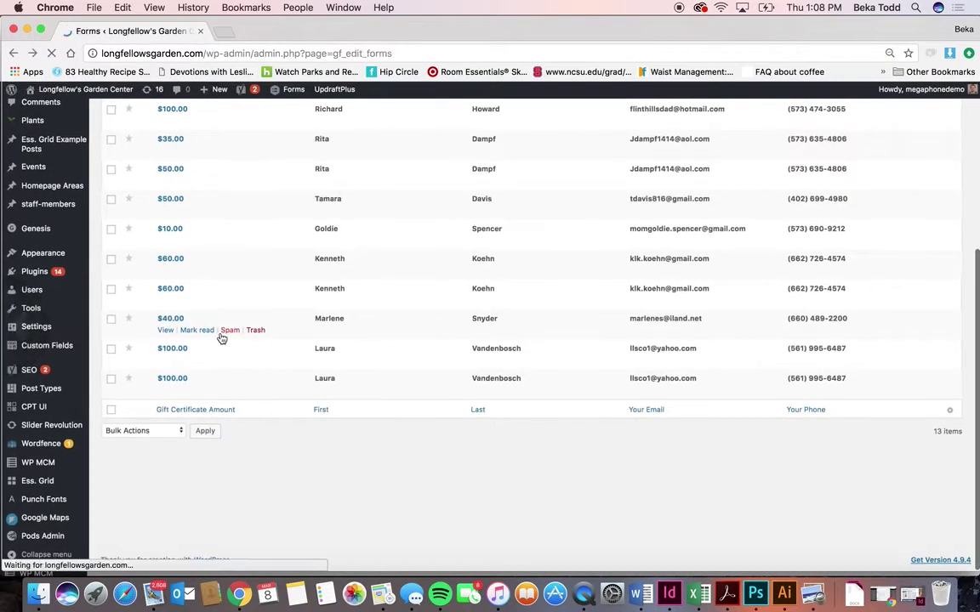
Review the Homepage Questions form's entries and return to the forms list.
left_click(234, 280)
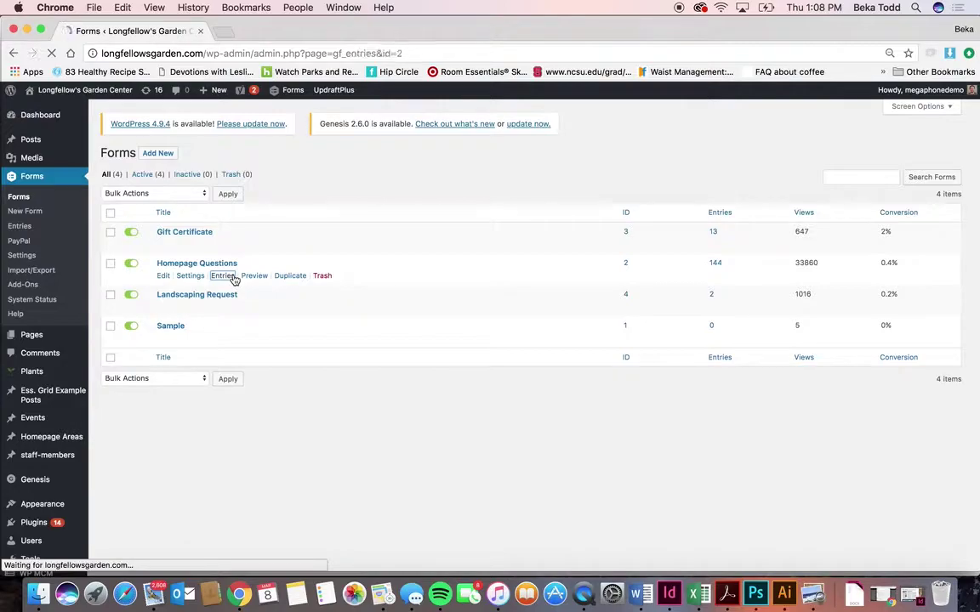
scroll(323, 331, "down", 10)
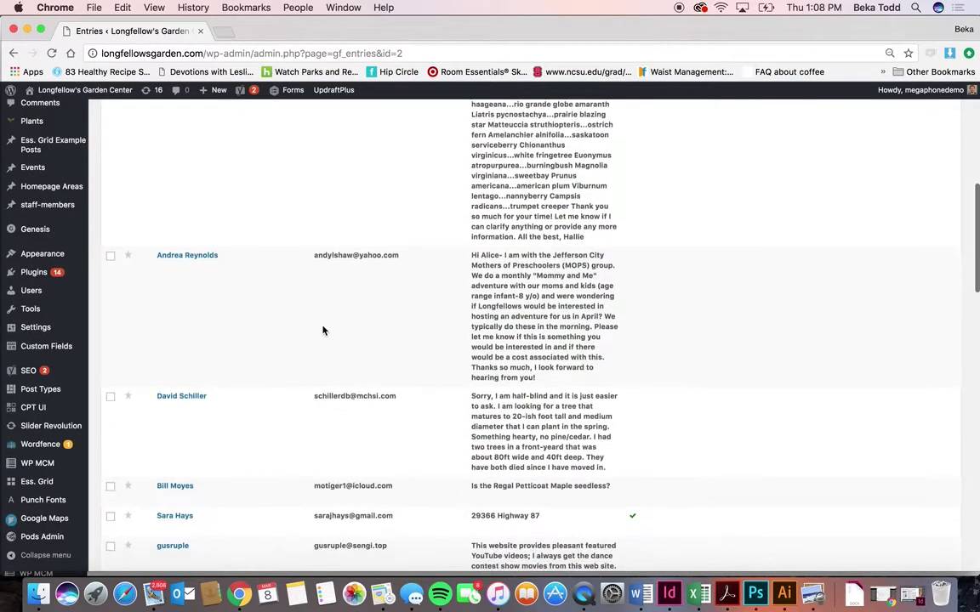
key("super+bracketleft")
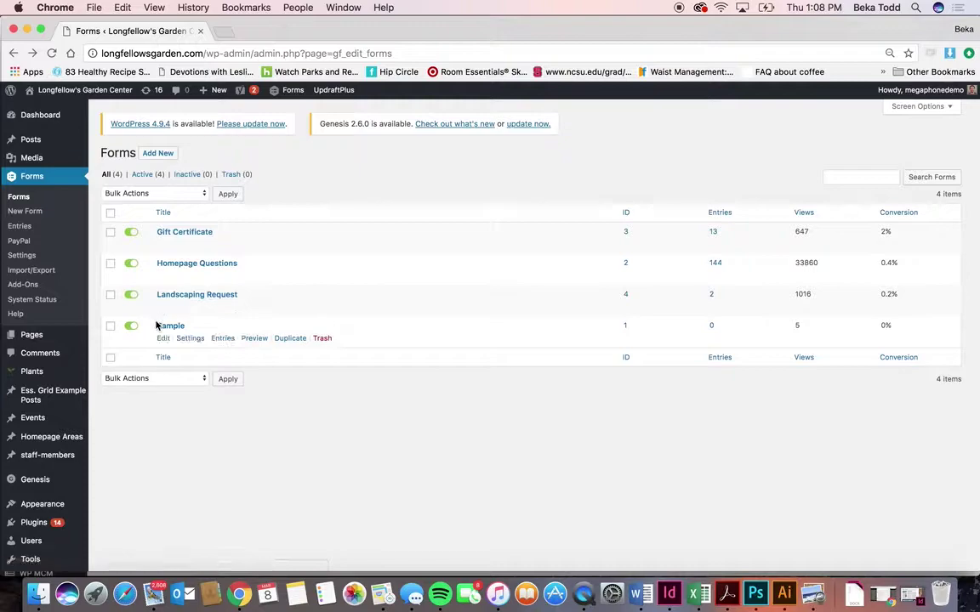
Open the Landscaping Request form for editing and look through its fields.
left_click(185, 295)
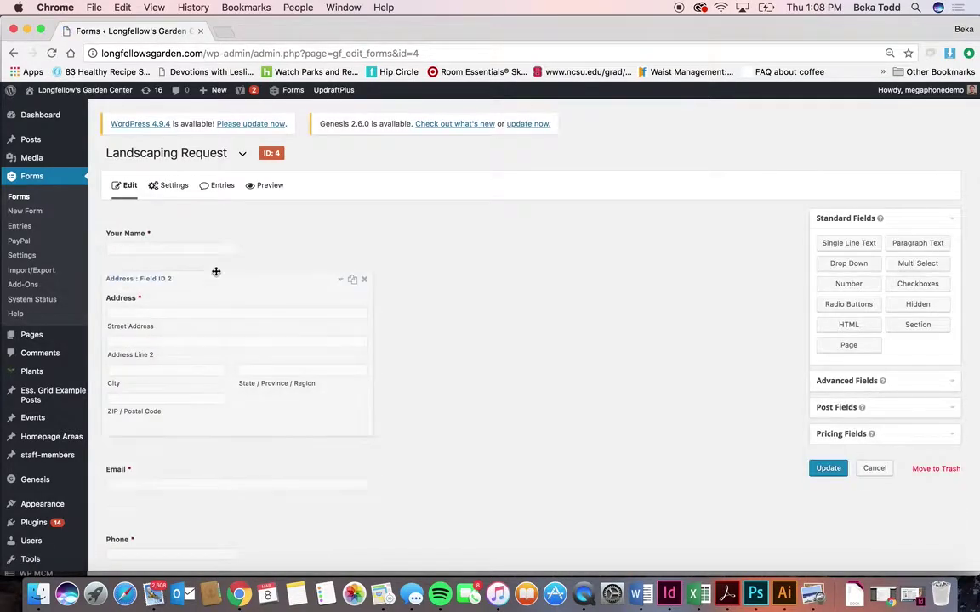
scroll(214, 477, "down", 8)
scroll(216, 479, "up", 10)
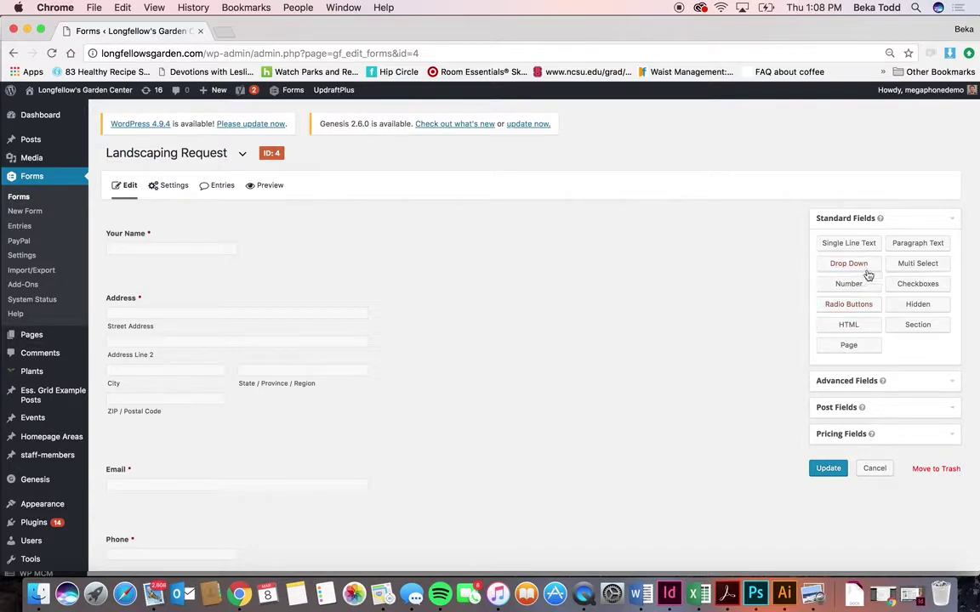
Add a Single Line Text field at the end of the Landscaping Request form and expand its settings.
left_click(849, 243)
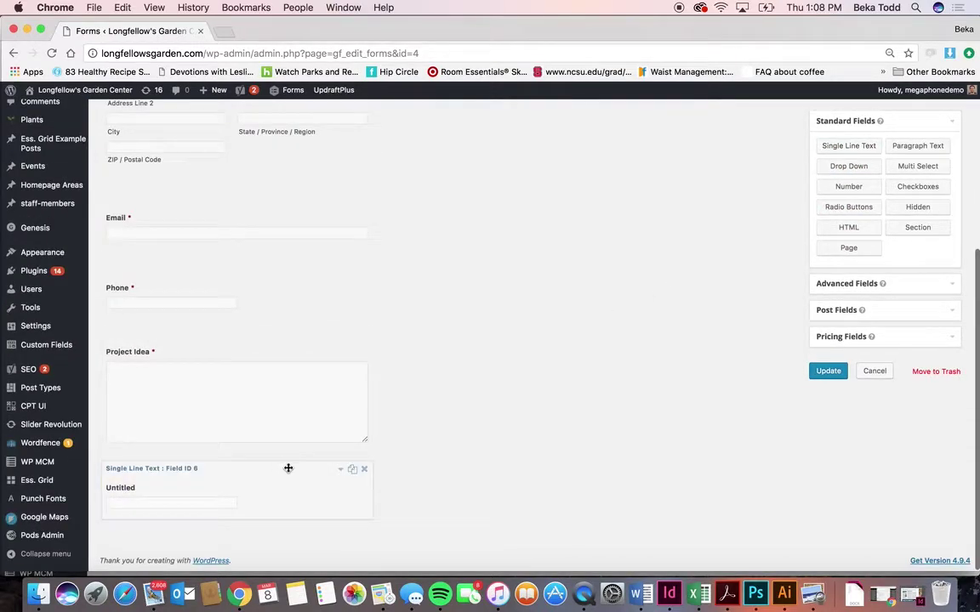
left_click(323, 469)
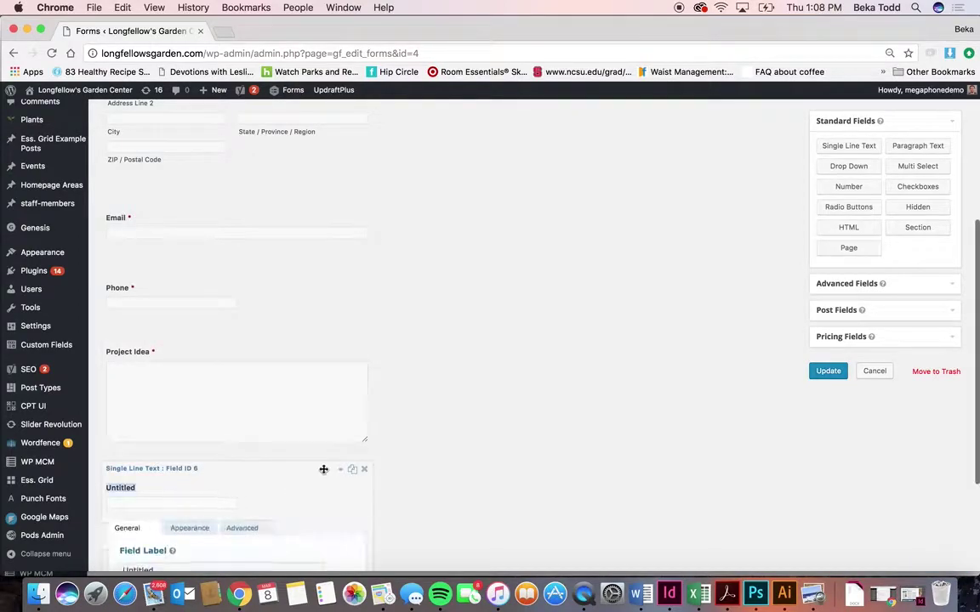
left_click(340, 469)
left_click_drag(326, 452, 343, 478)
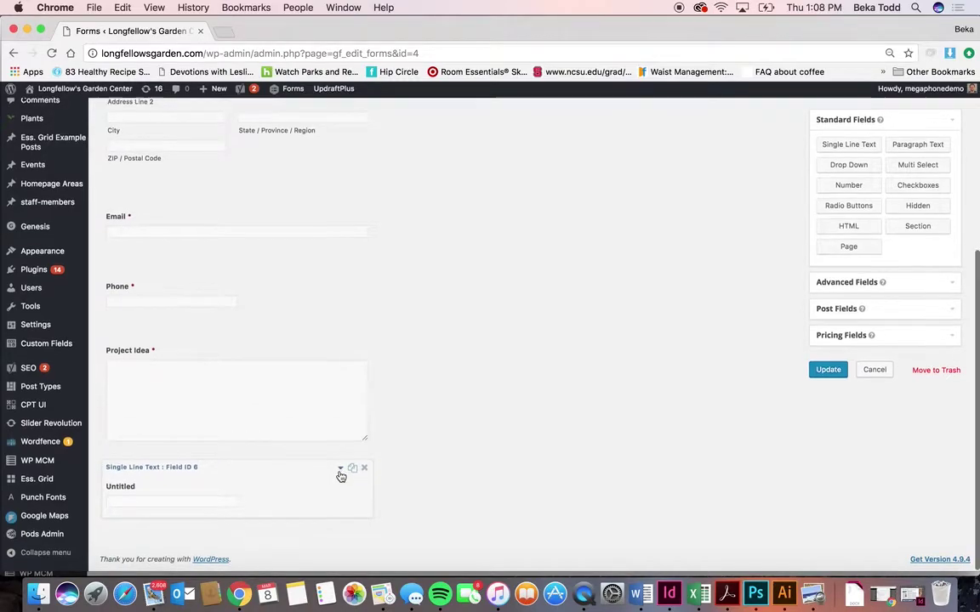
left_click(341, 471)
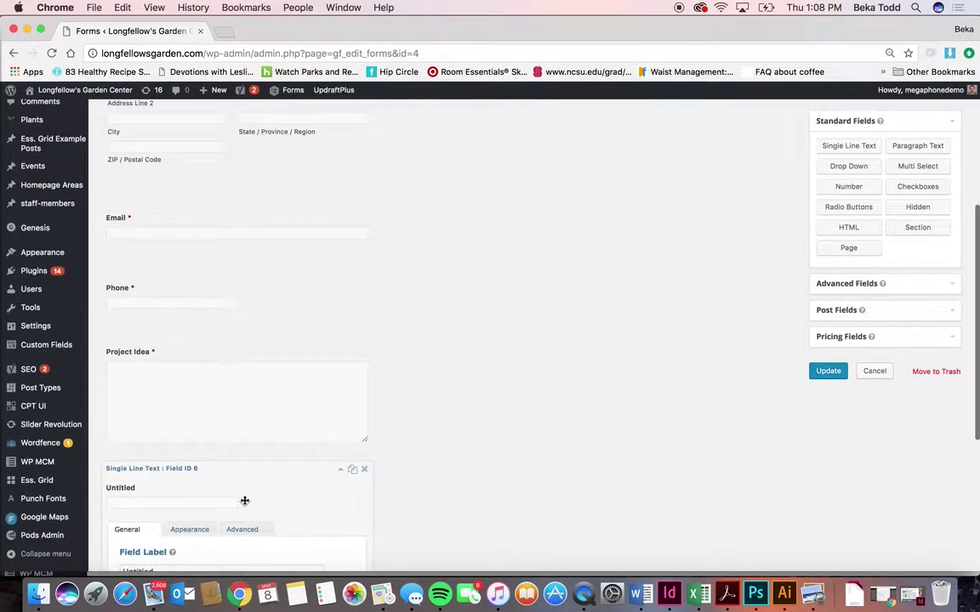
Clear the new text field's label and delete the field from the form.
scroll(245, 499, "down", 2)
double_click(197, 487)
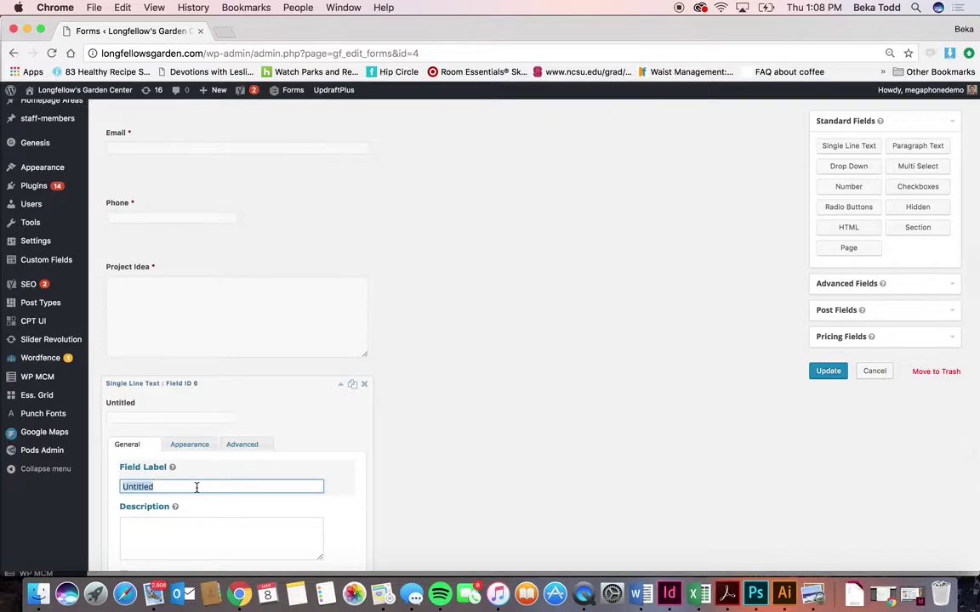
key("BackSpace")
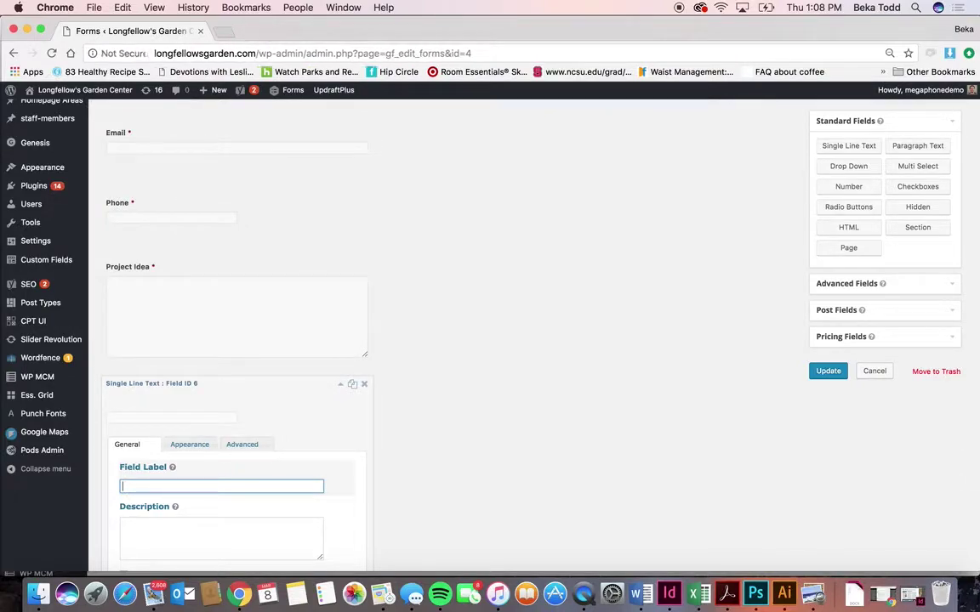
left_click(364, 384)
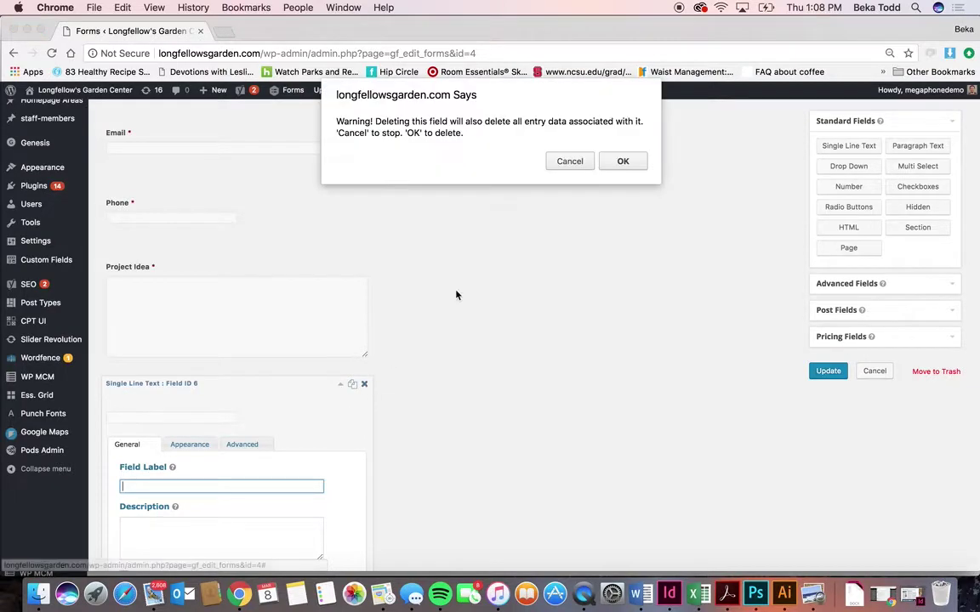
left_click(643, 161)
Expand the Your Name field to view its settings and rules, and collapse it again.
scroll(380, 265, "up", 3)
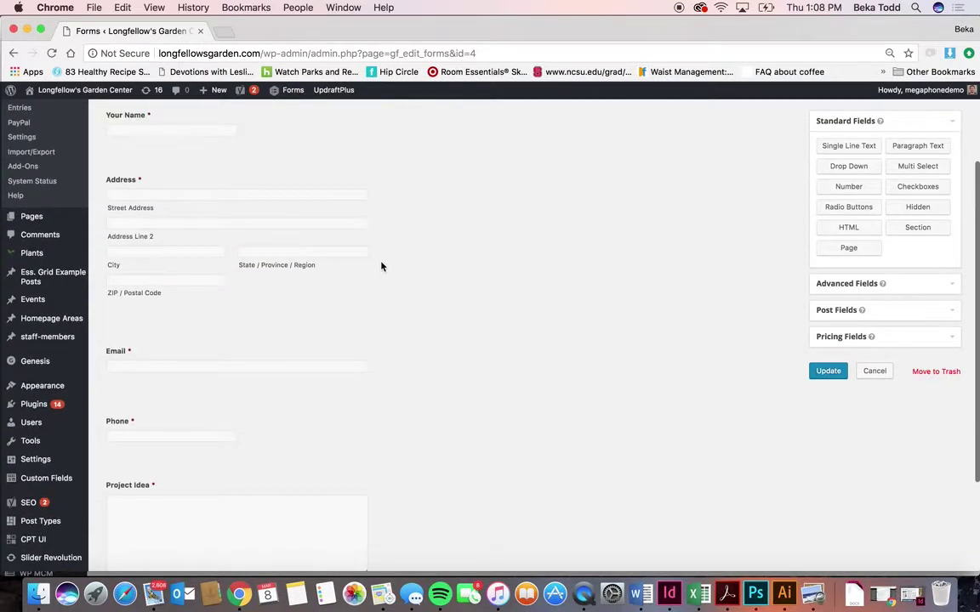
scroll(380, 264, "up", 3)
mouse_move(223, 252)
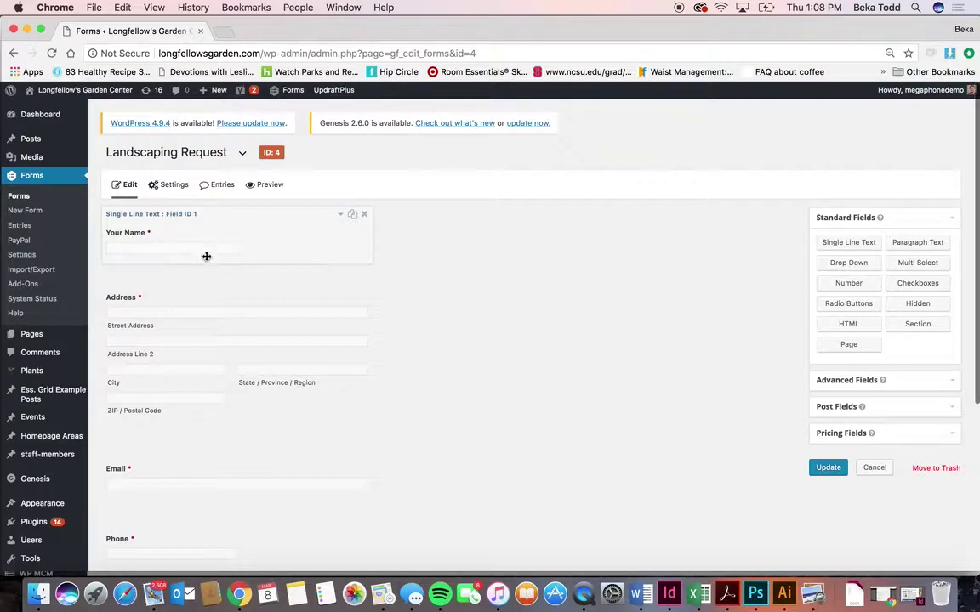
left_click(225, 231)
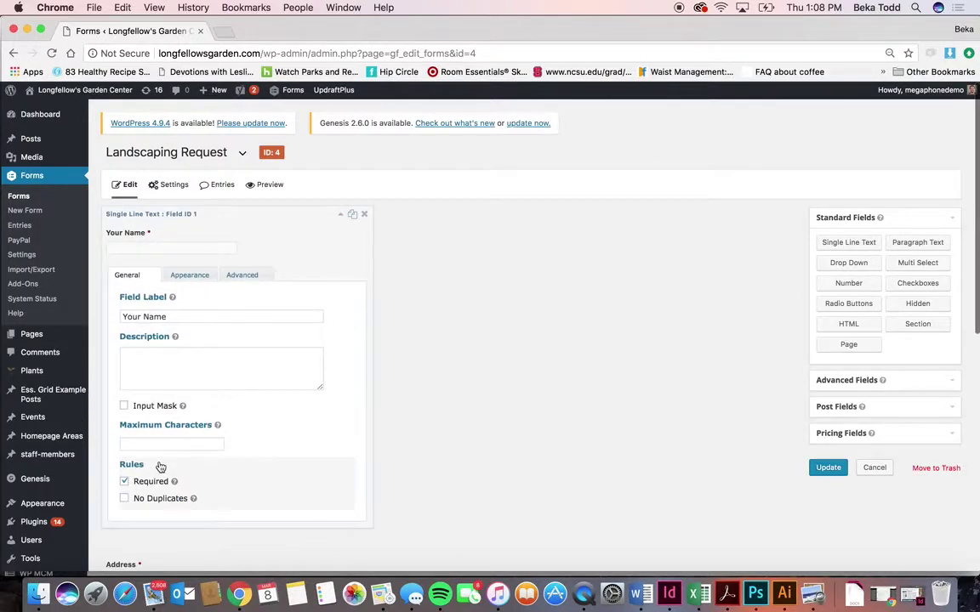
left_click(341, 220)
Review the remaining Landscaping Request fields down to Project Idea and return to the forms list.
scroll(396, 311, "down", 2)
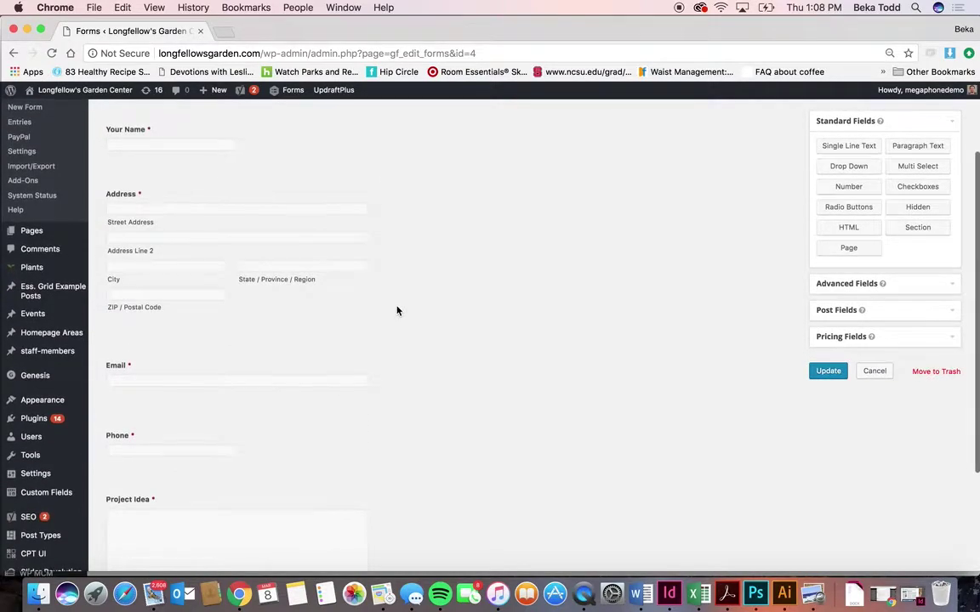
scroll(396, 311, "down", 3)
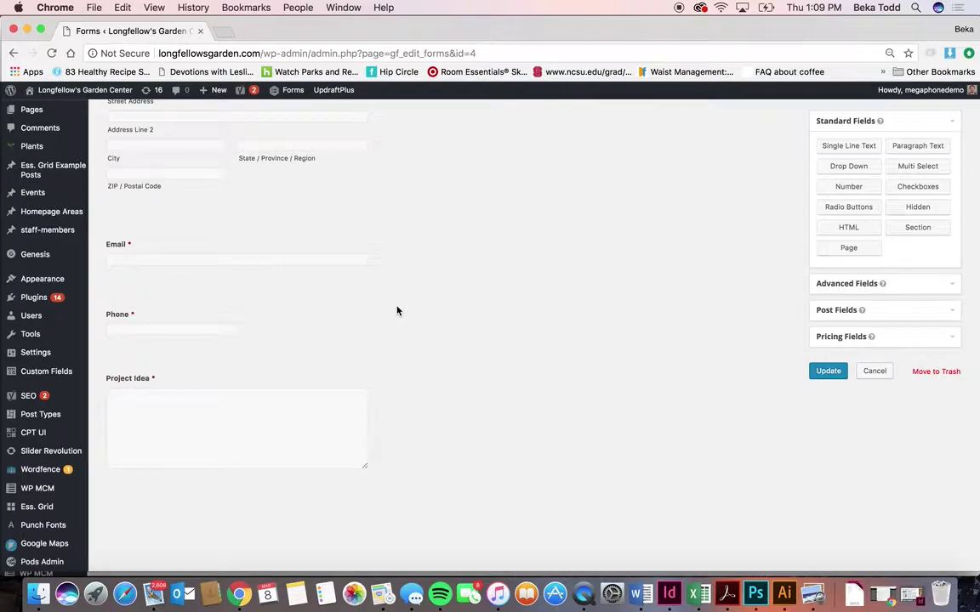
scroll(396, 310, "up", 2)
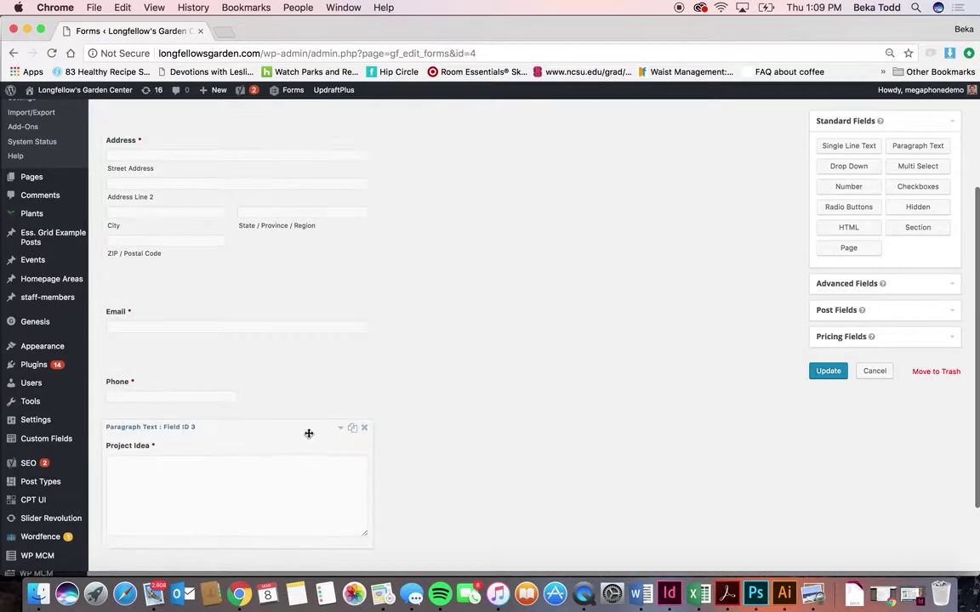
scroll(282, 304, "up", 3)
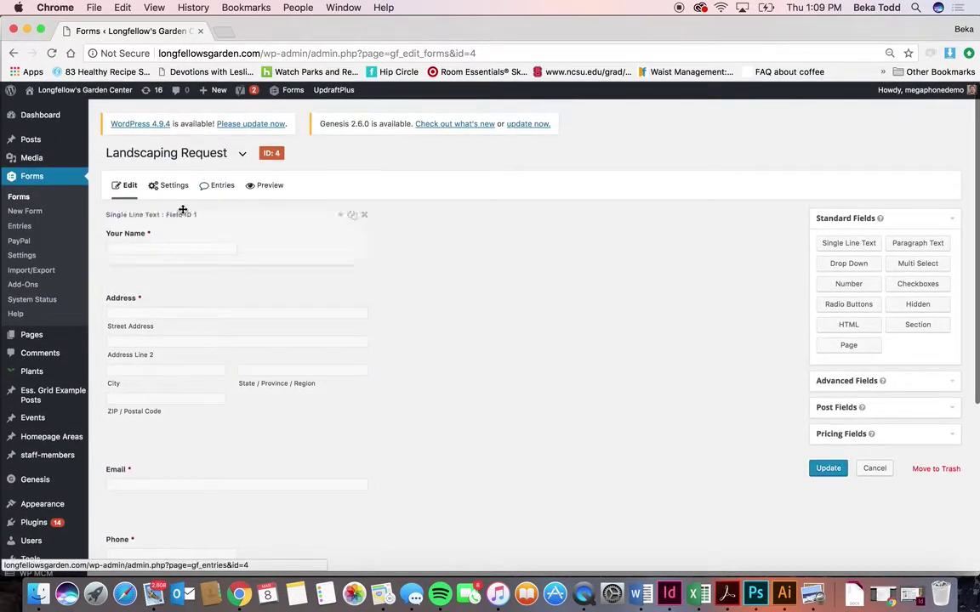
left_click(20, 199)
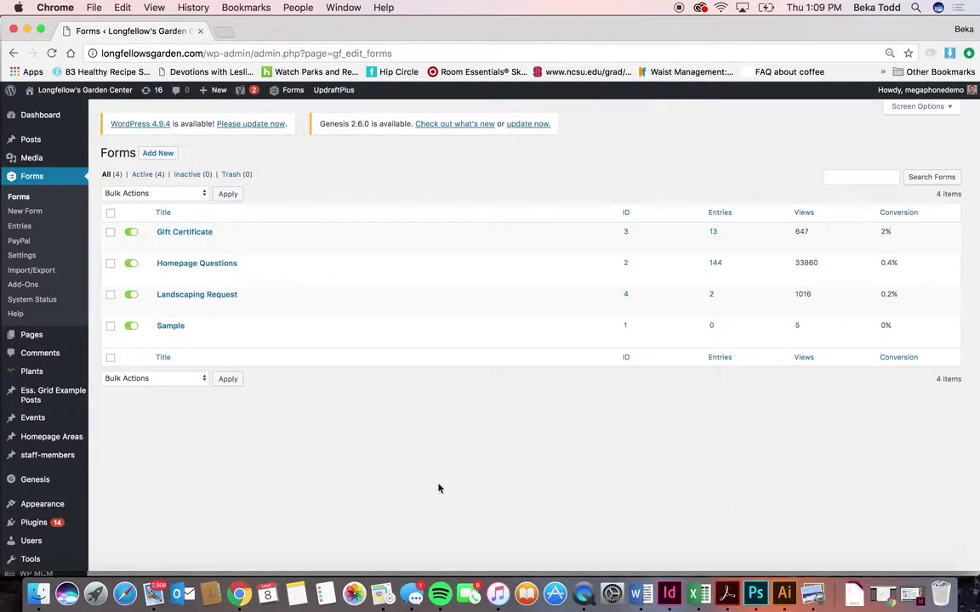
Open the Homepage Questions form, look over its fields and open its Notifications settings.
left_click(214, 264)
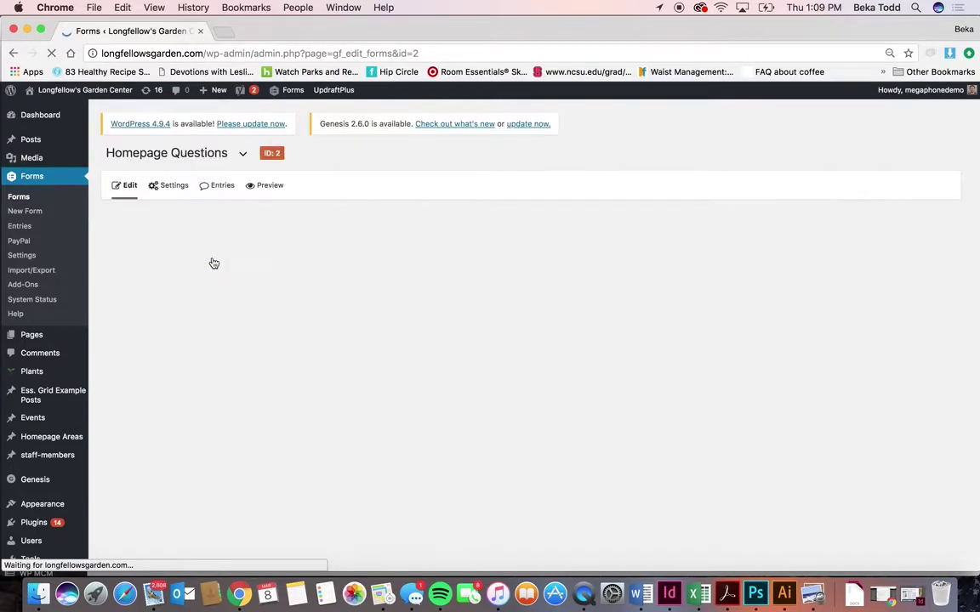
scroll(213, 264, "down", 1)
scroll(213, 263, "down", 2)
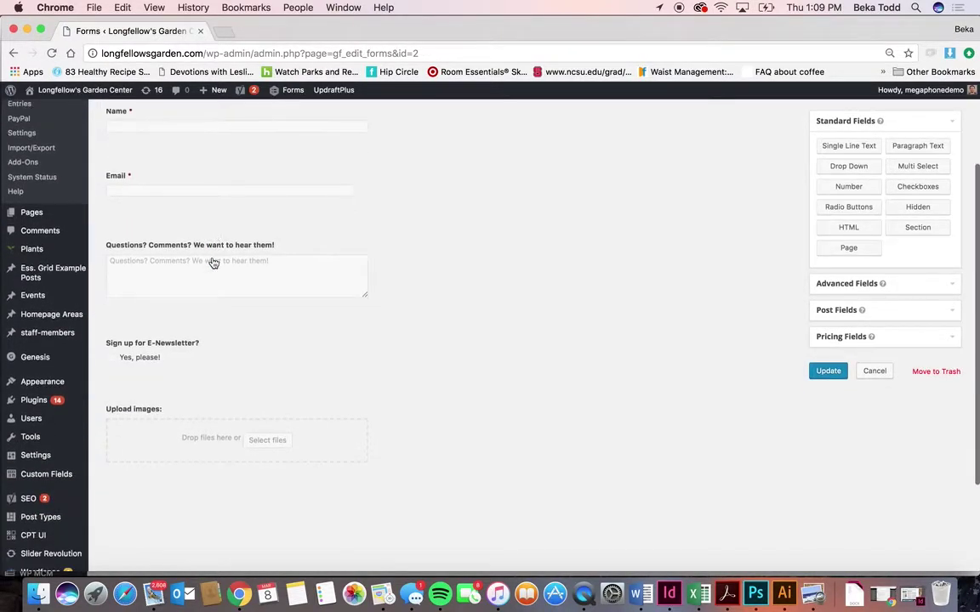
scroll(213, 263, "up", 3)
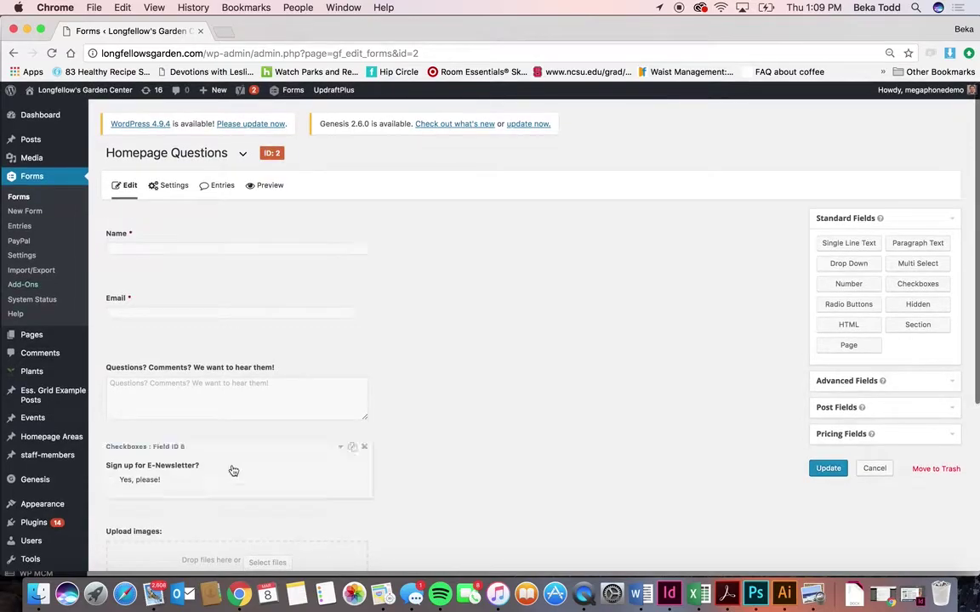
mouse_move(169, 188)
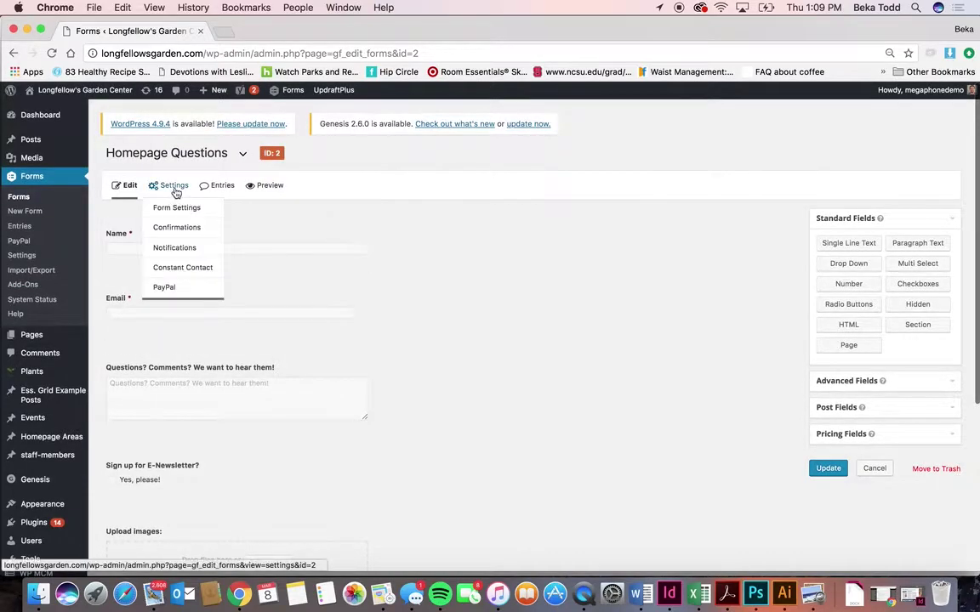
left_click(183, 247)
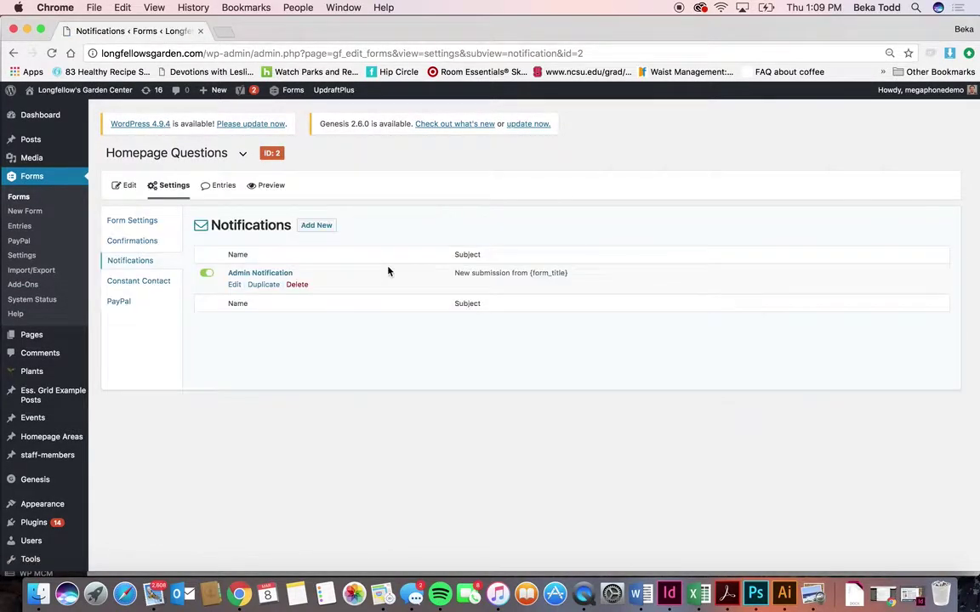
Open the Admin Notification of the Homepage Questions form and review its recipient, sender, subject and message settings.
left_click(282, 274)
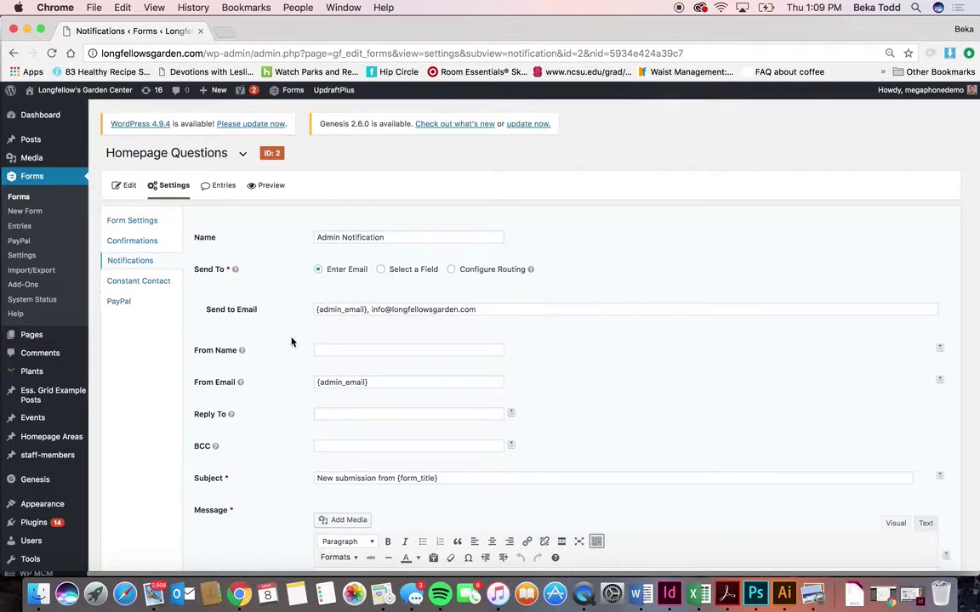
left_click(135, 259)
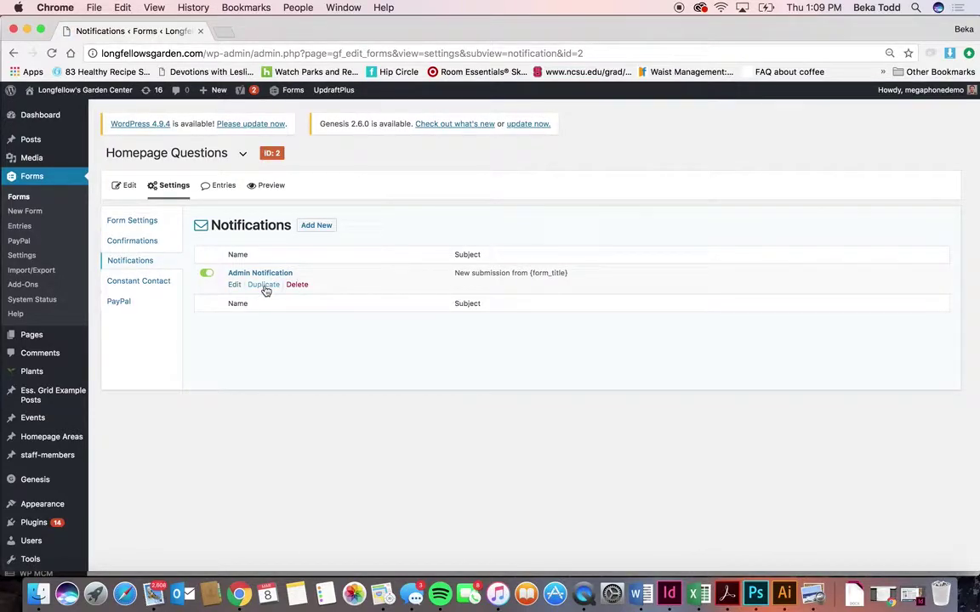
left_click(270, 276)
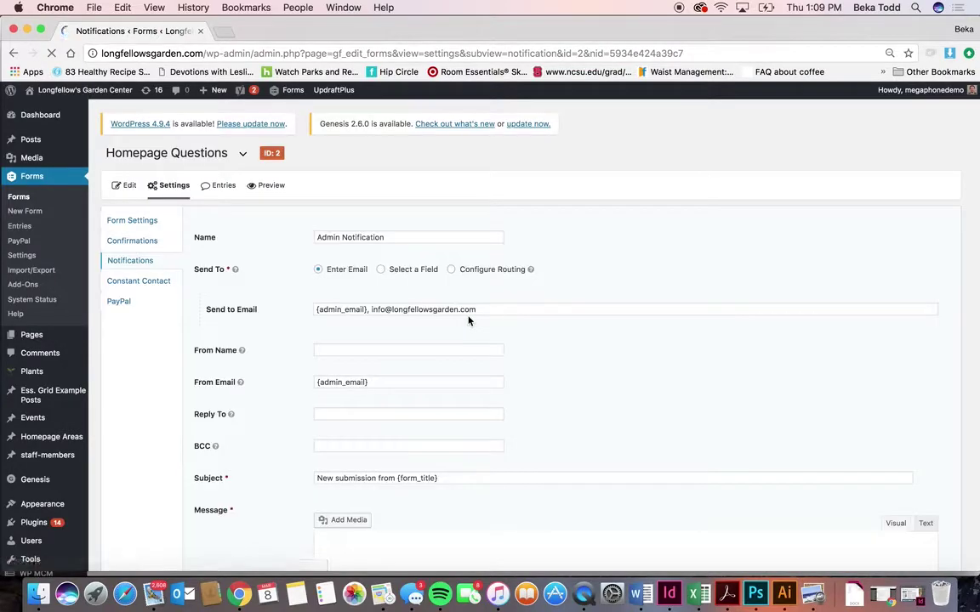
scroll(289, 328, "down", 10)
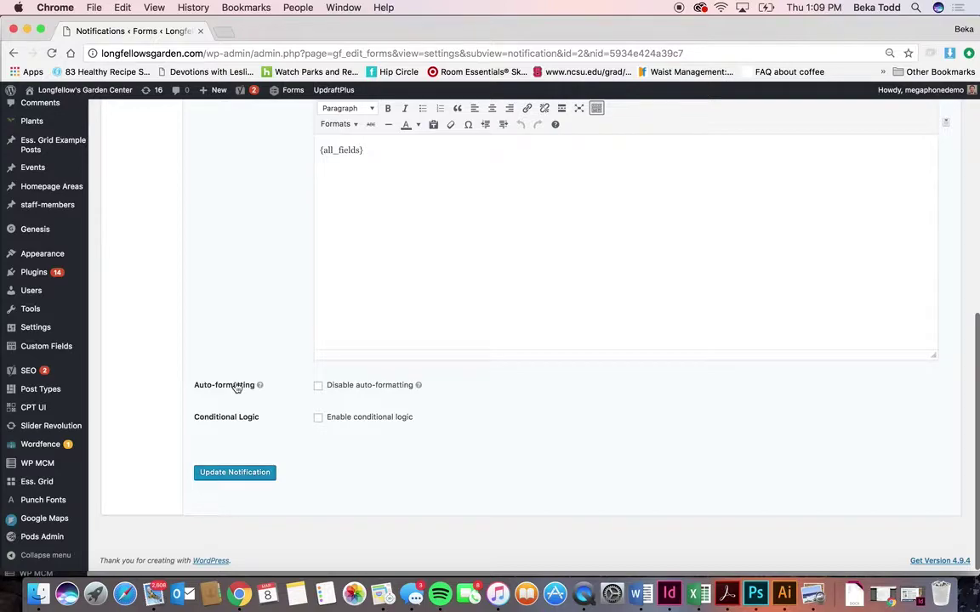
scroll(237, 387, "up", 10)
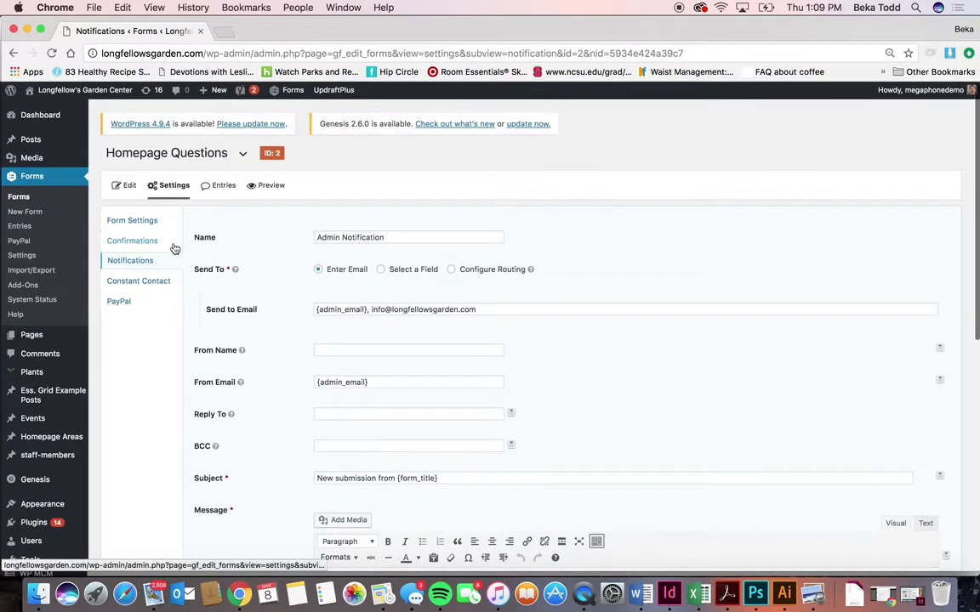
Go to the site's pages list and start a new page, placing the cursor in its empty body.
mouse_move(83, 379)
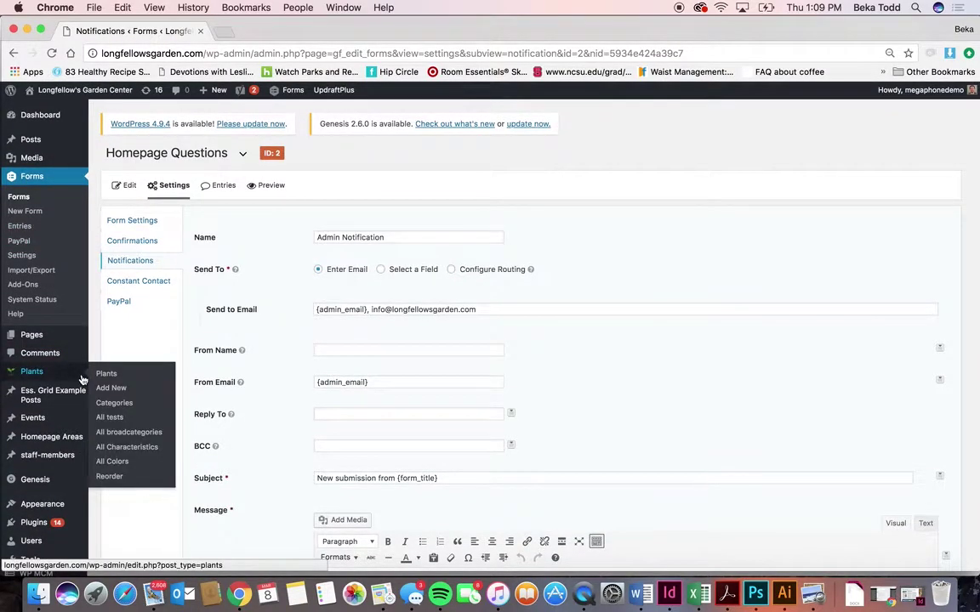
left_click(38, 339)
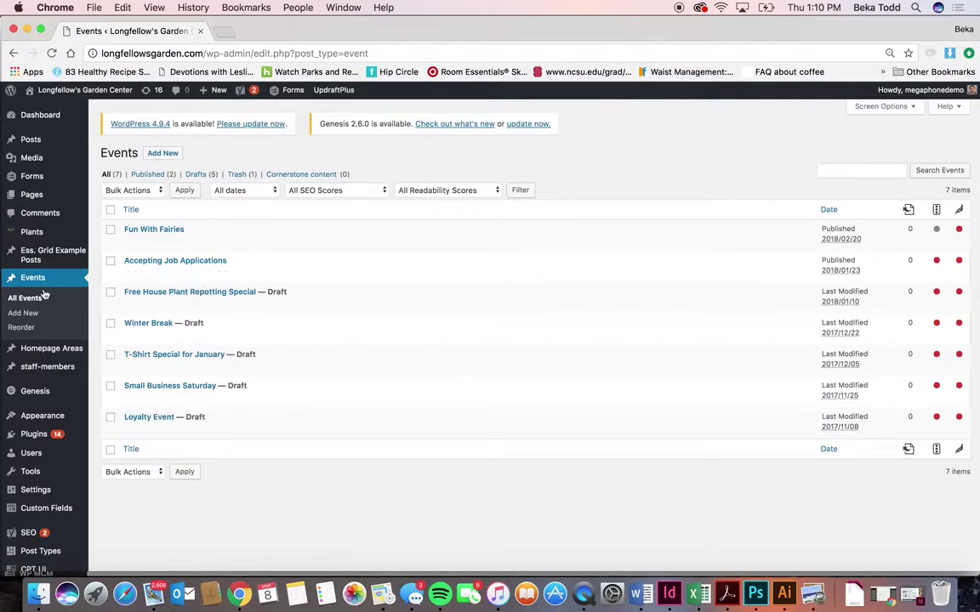
left_click(36, 198)
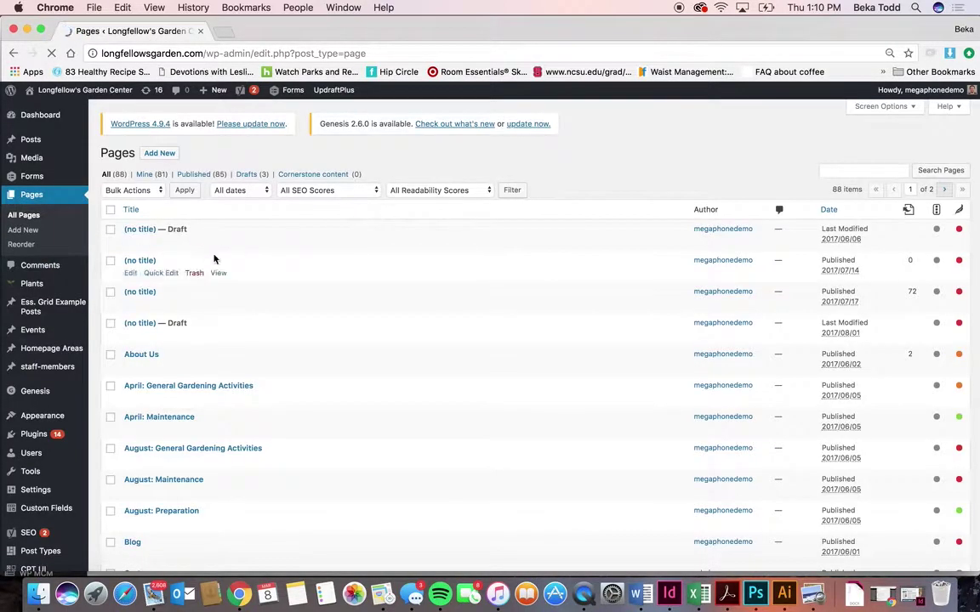
left_click(162, 156)
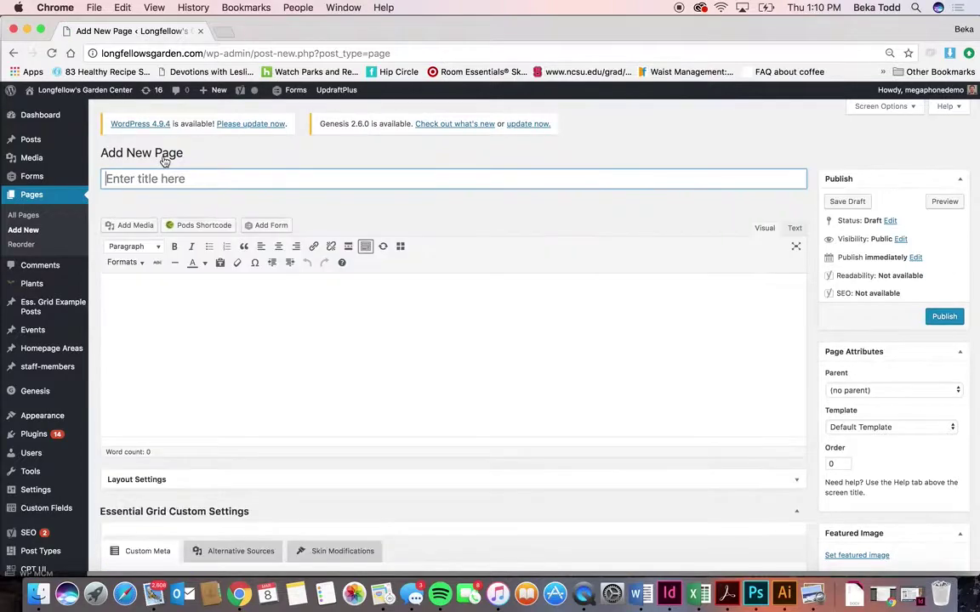
left_click(216, 320)
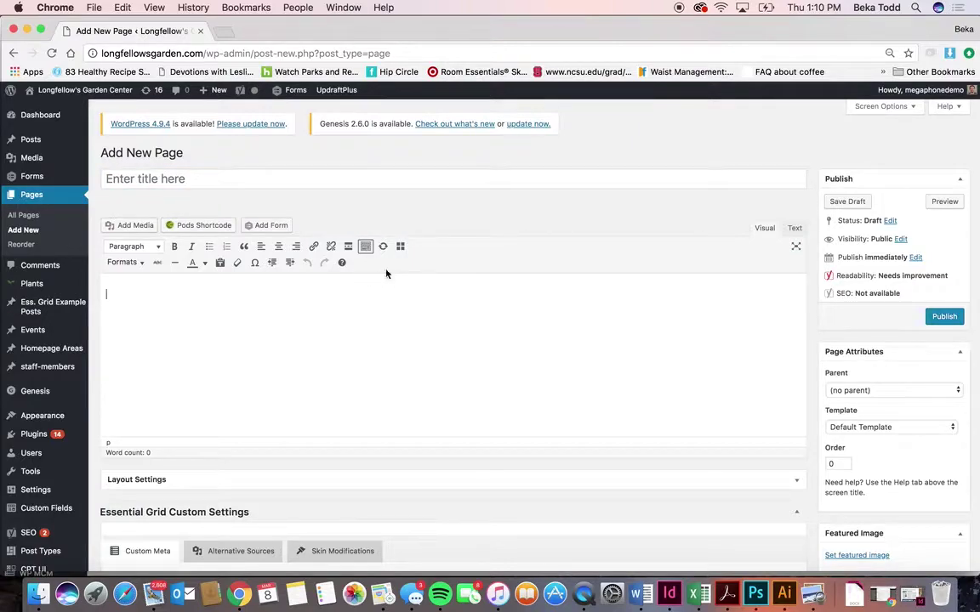
Insert the Landscaping Request form into the page body without displaying its title or description.
left_click(281, 226)
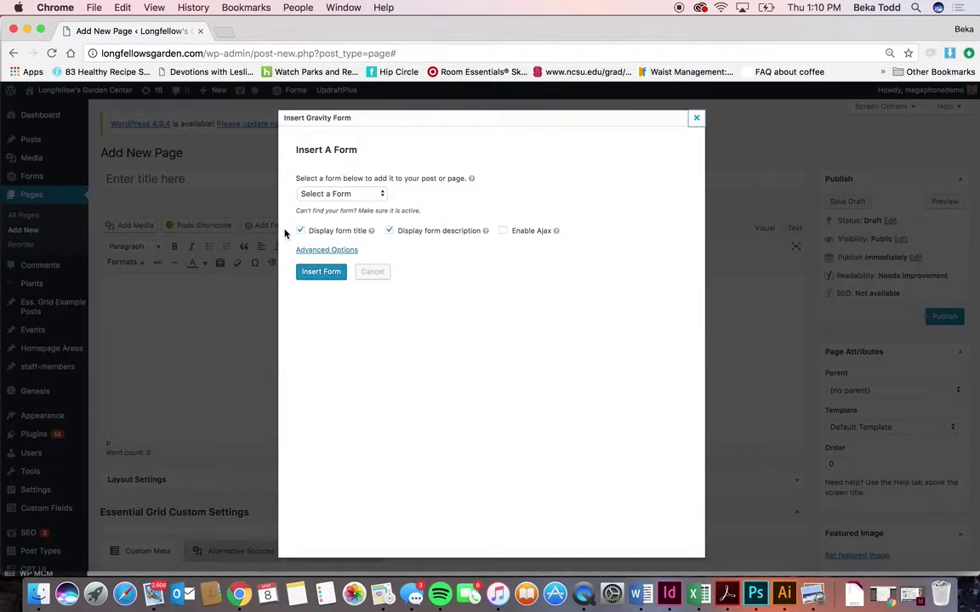
left_click(363, 195)
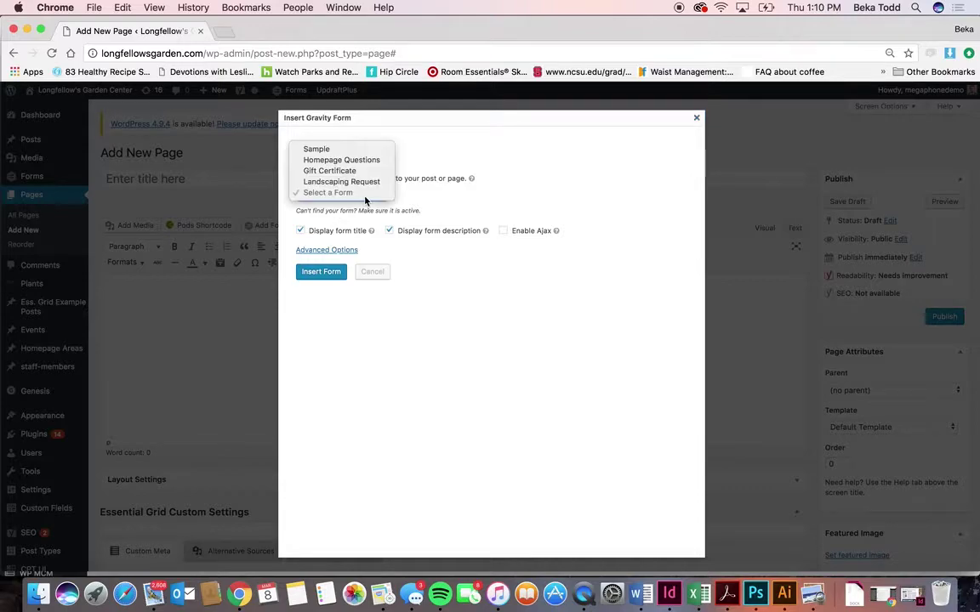
left_click(362, 182)
left_click(301, 231)
left_click(390, 231)
left_click(320, 272)
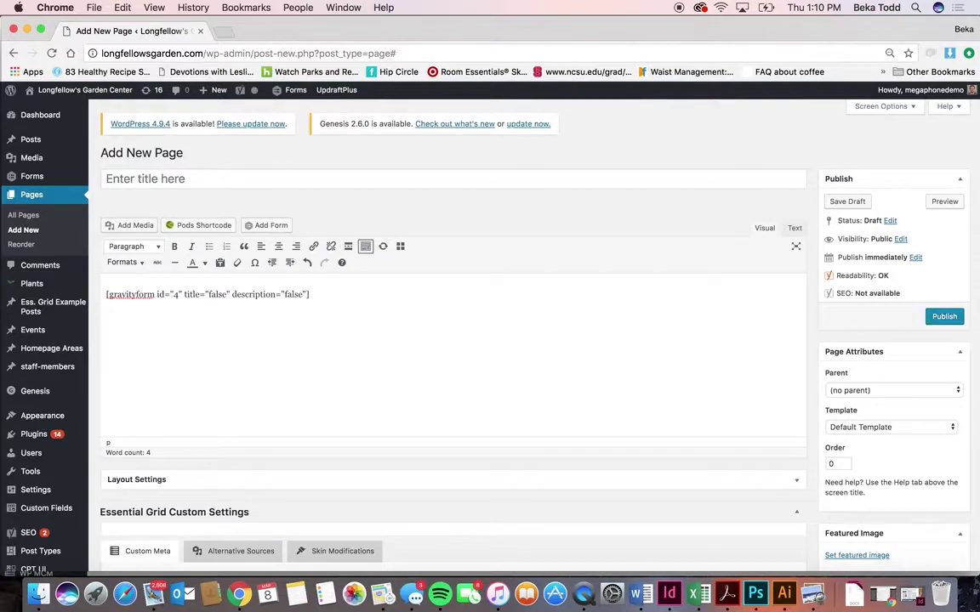
Create a new gallery from the first four flower images in the media library.
left_click(135, 226)
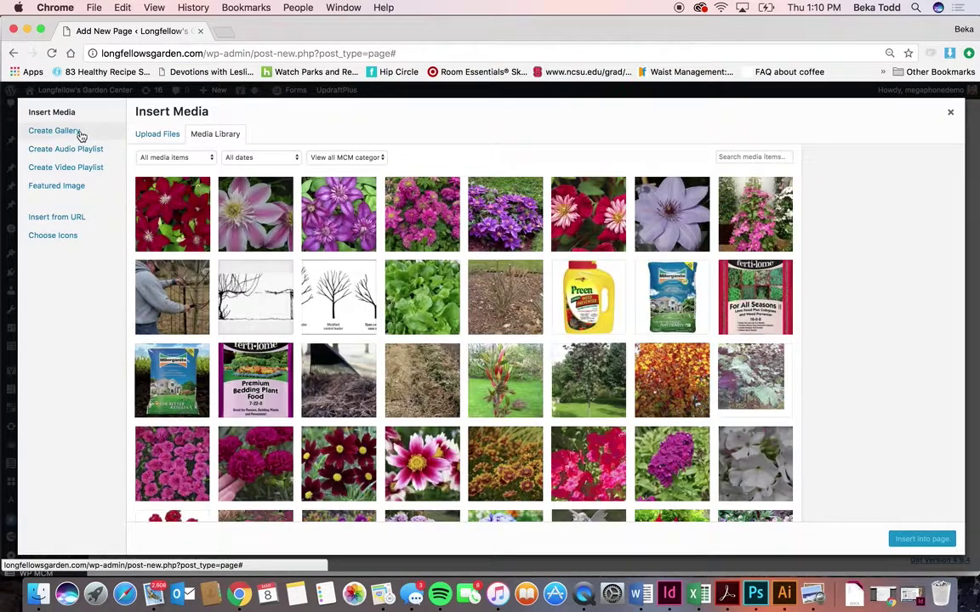
left_click(80, 134)
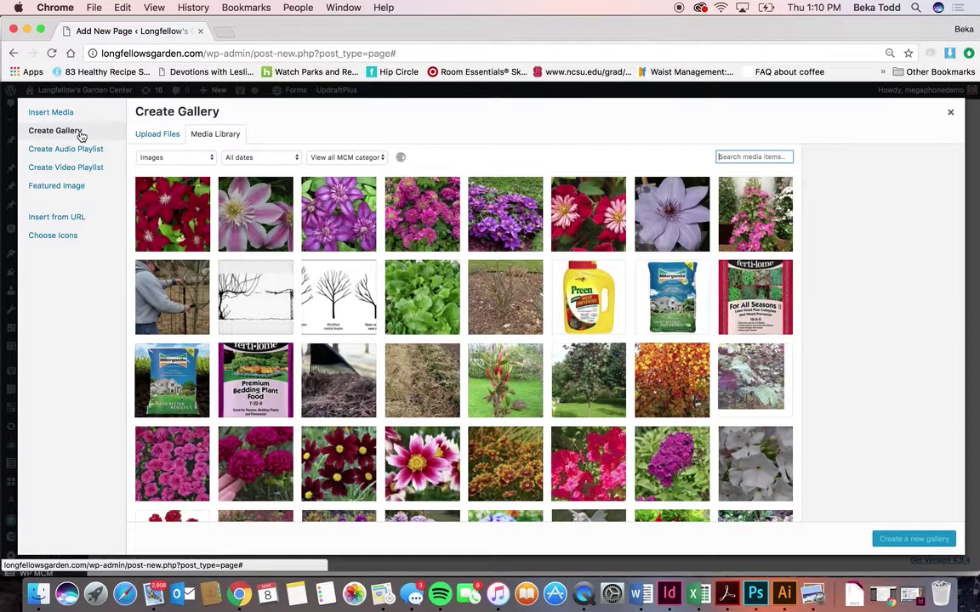
left_click(173, 214)
left_click(256, 214)
left_click(350, 213)
left_click(400, 215)
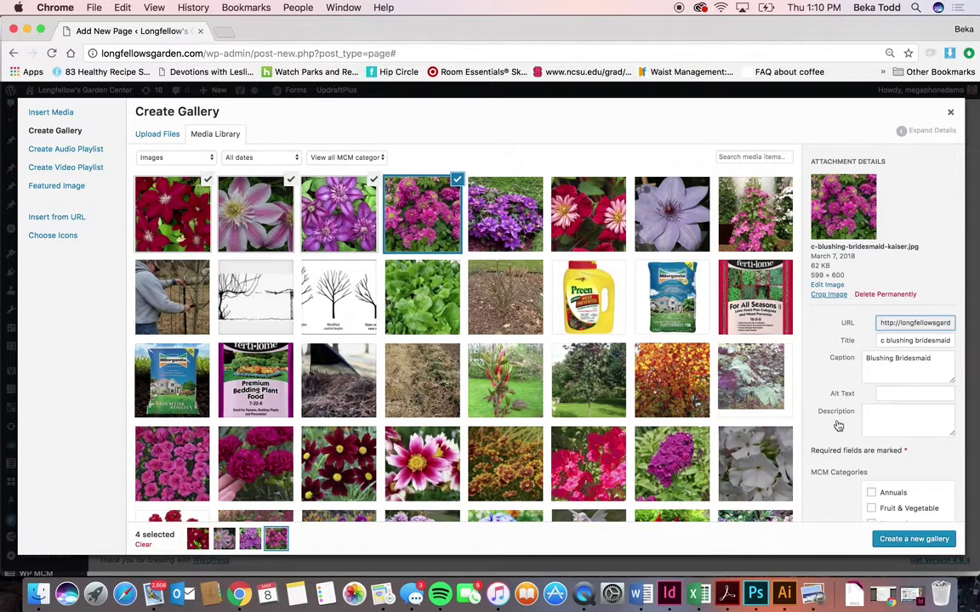
left_click(925, 539)
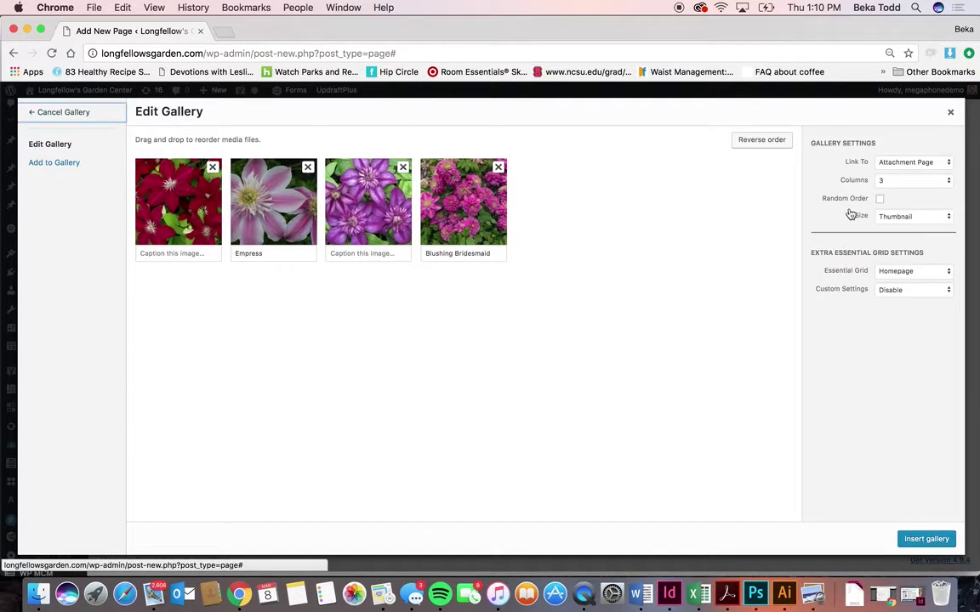
Set the gallery's Essential Grid to Inside Page Galleries and its size to Medium, keeping 3 columns, and insert it into the page.
left_click(943, 272)
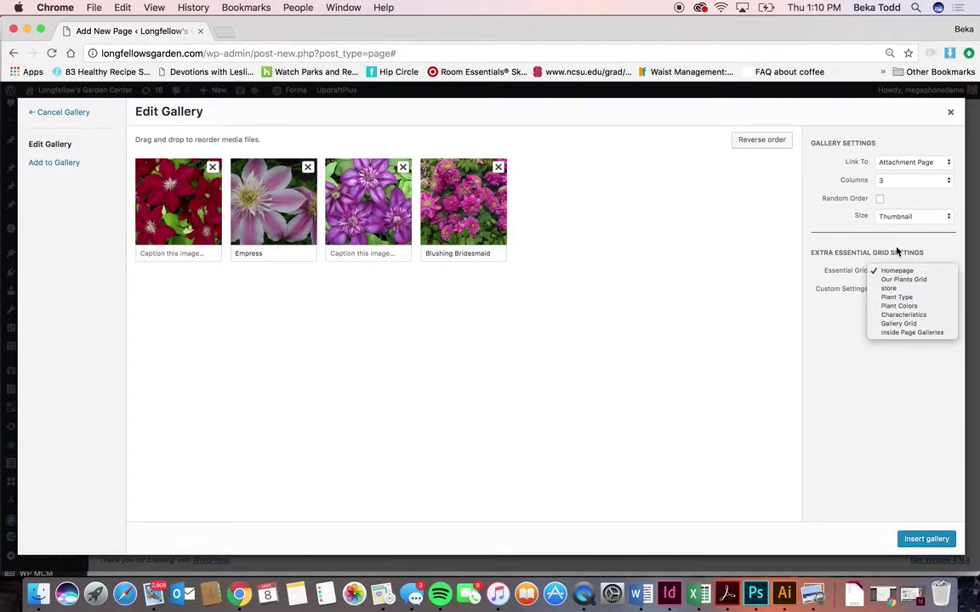
left_click(932, 336)
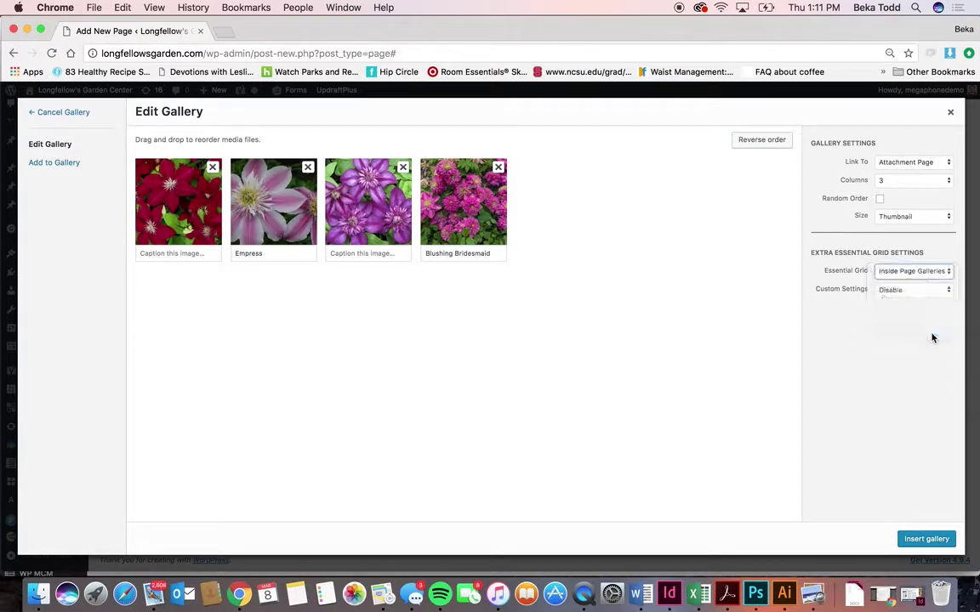
left_click(940, 164)
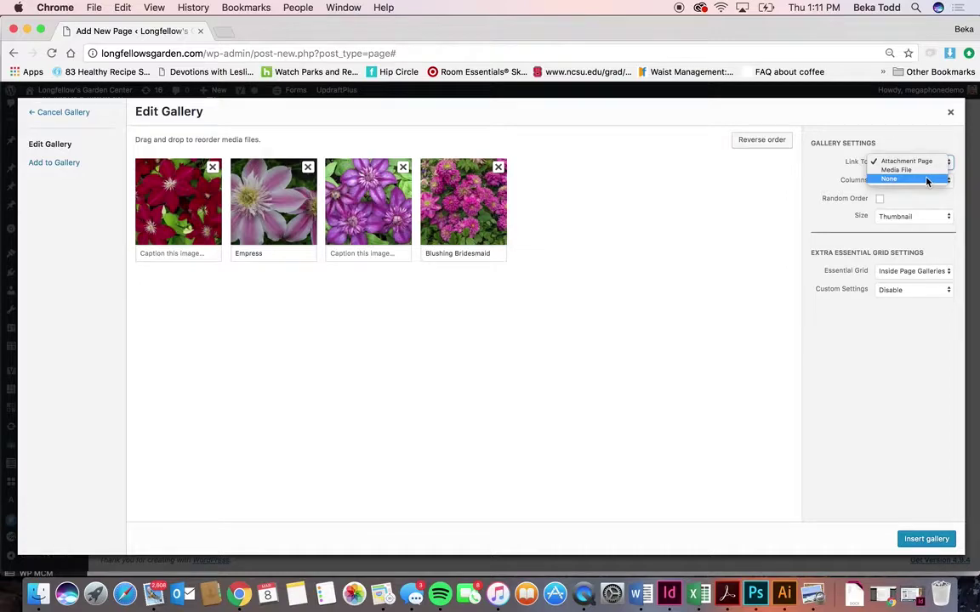
left_click(921, 150)
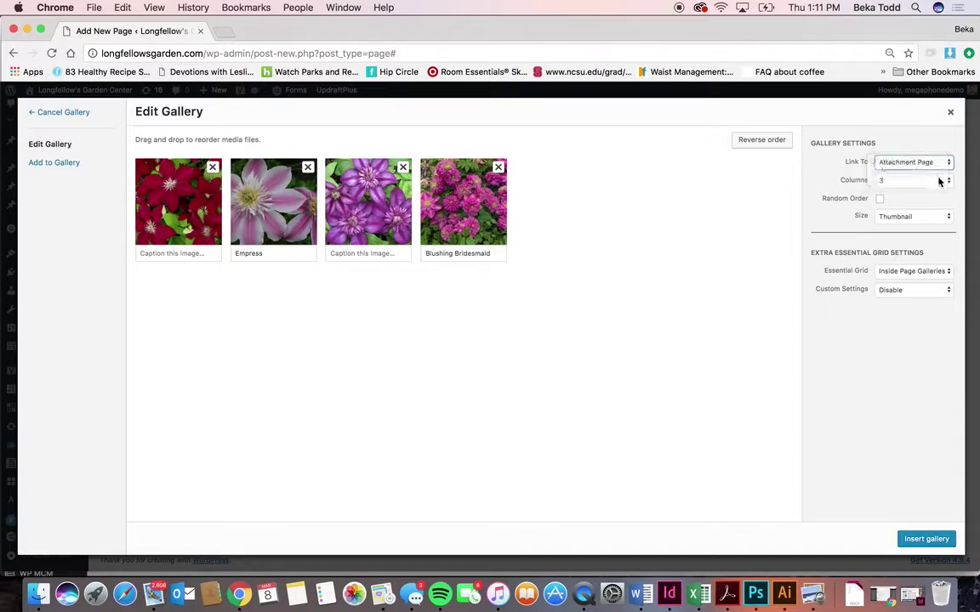
left_click(944, 182)
left_click(913, 146)
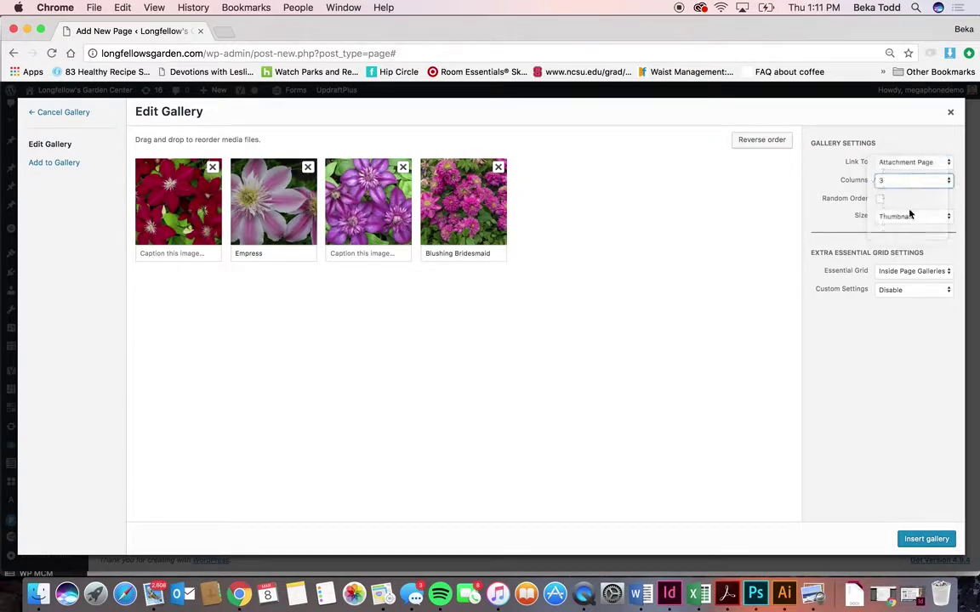
left_click(928, 219)
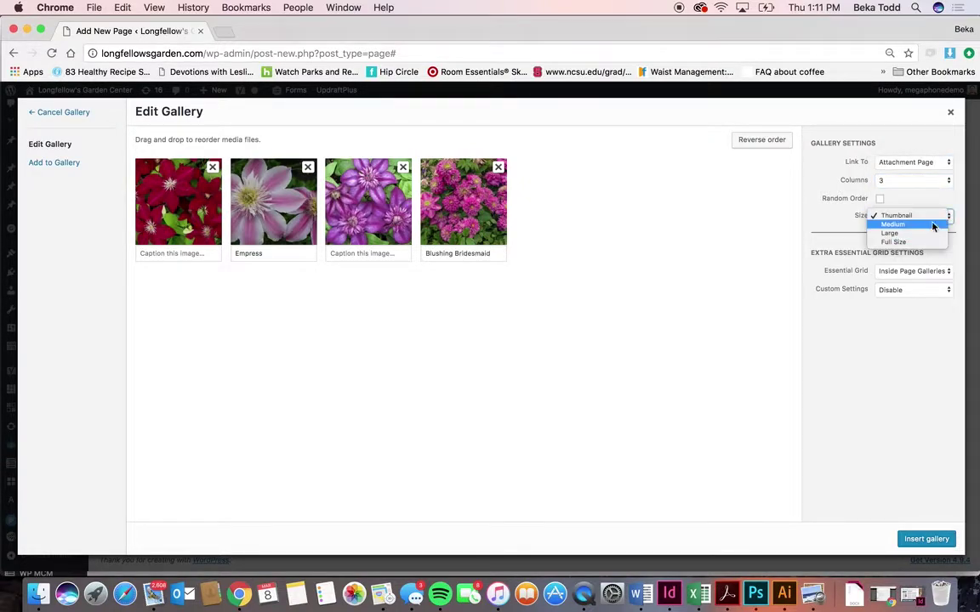
left_click(932, 225)
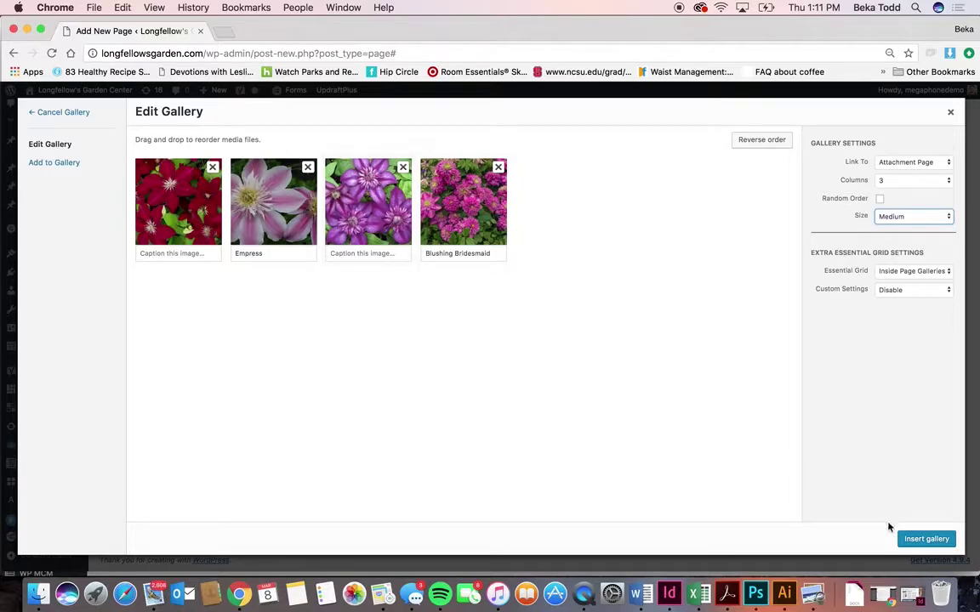
left_click(923, 540)
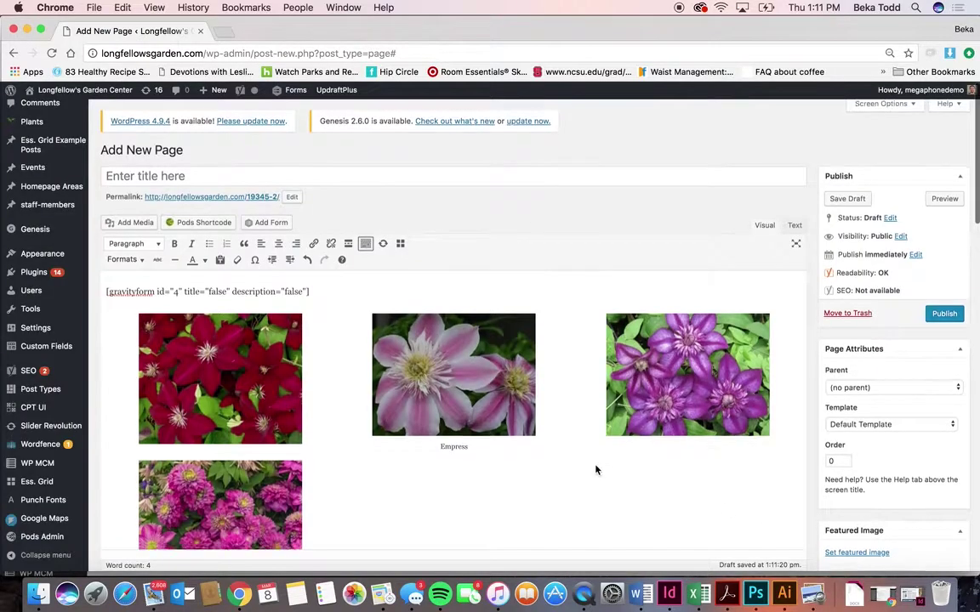
Save the new page as a draft and open its preview.
scroll(596, 468, "down", 3)
scroll(596, 471, "up", 3)
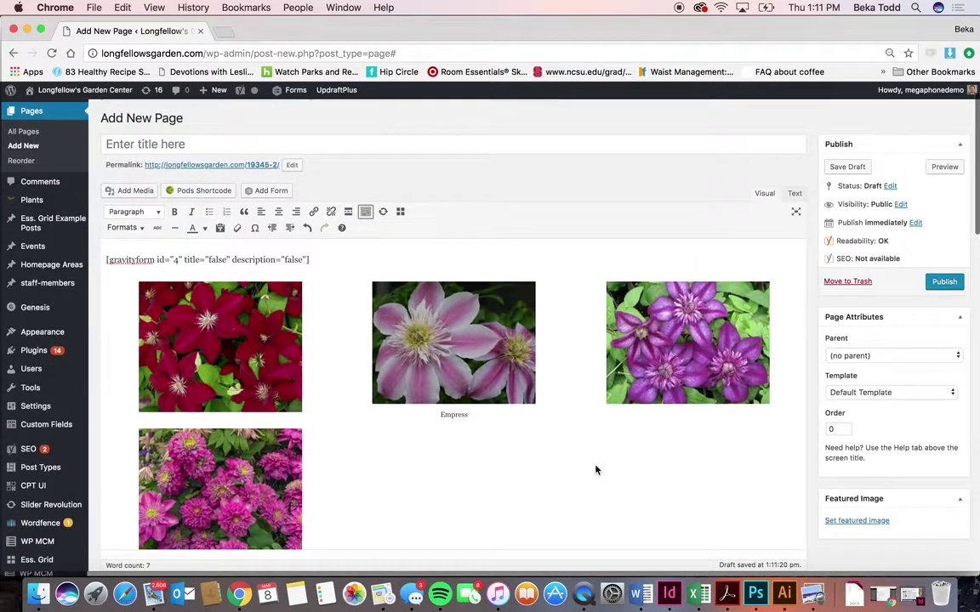
left_click(850, 166)
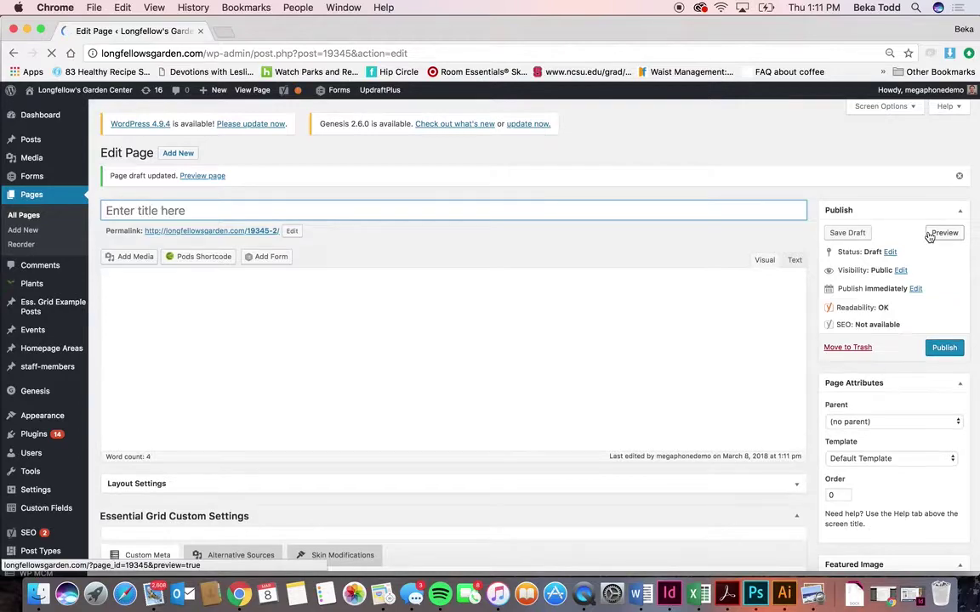
left_click(938, 233)
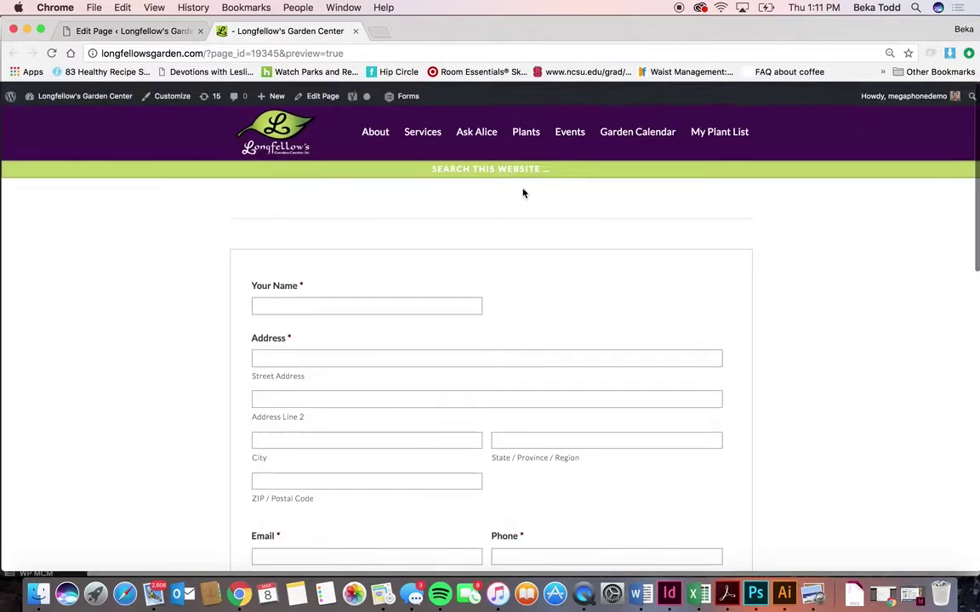
Examine the form and gallery in the page preview, enlarging the second and third flower images and closing each one.
scroll(510, 225, "down", 5)
scroll(546, 223, "down", 6)
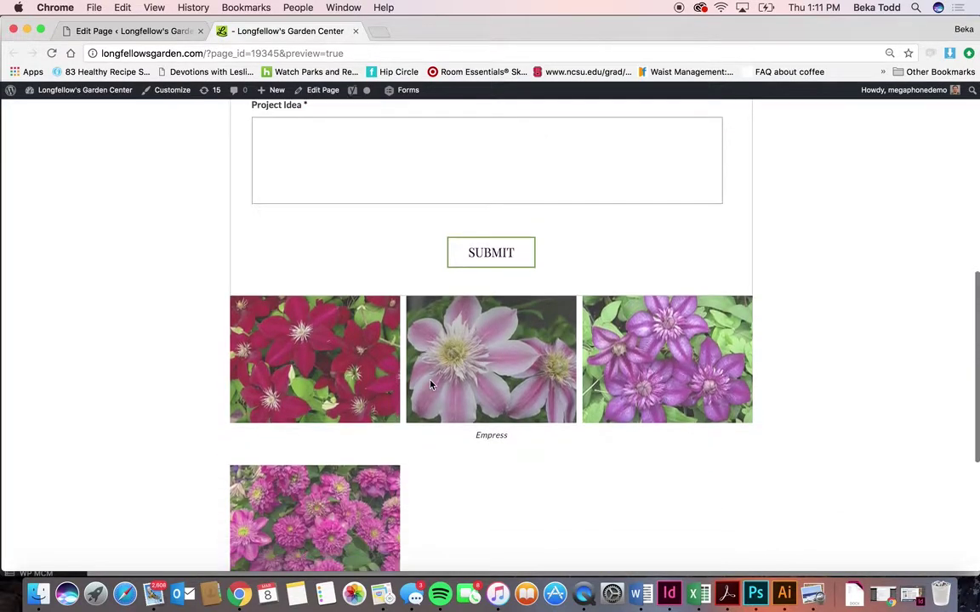
left_click(489, 364)
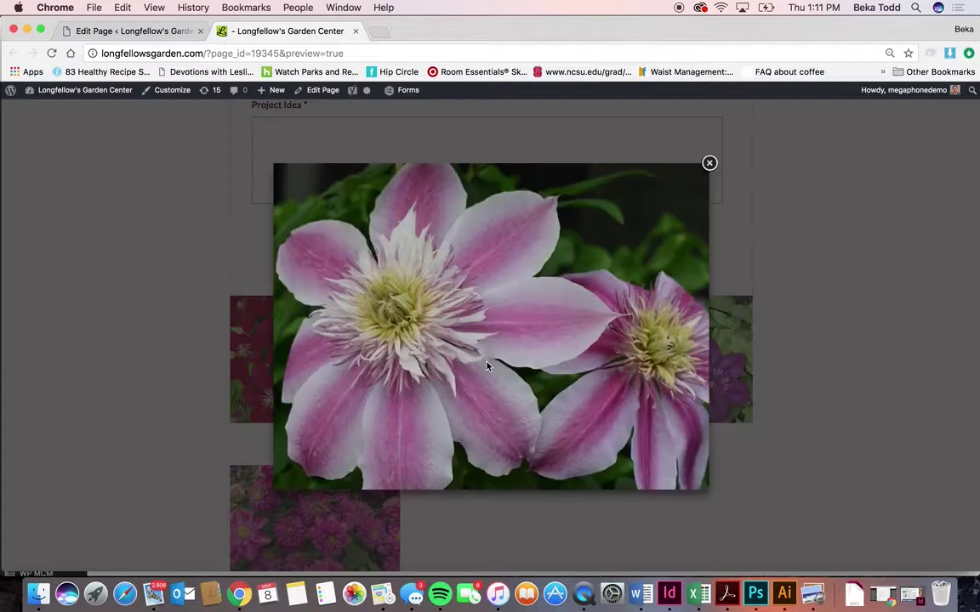
left_click(711, 164)
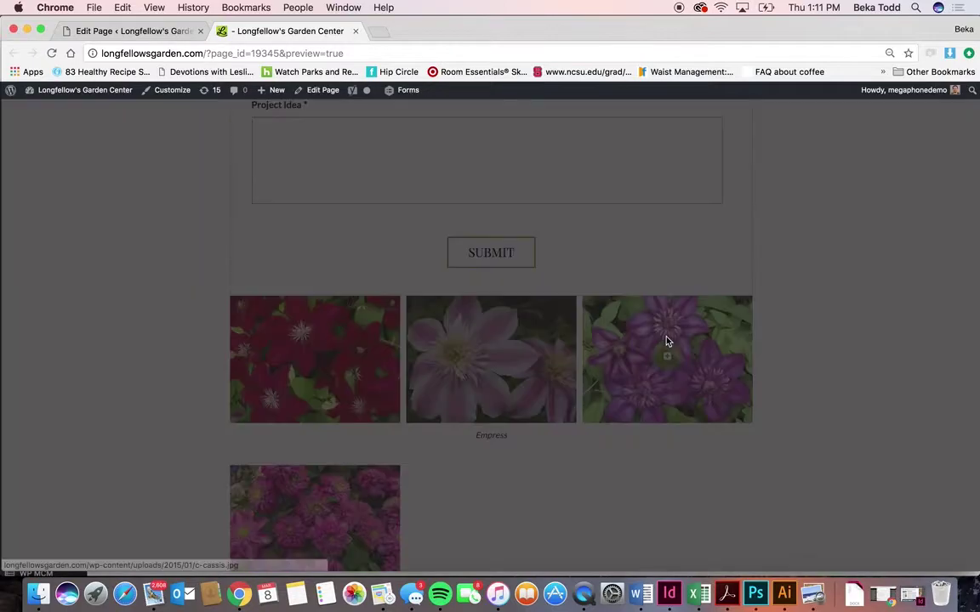
left_click(667, 338)
left_click(769, 117)
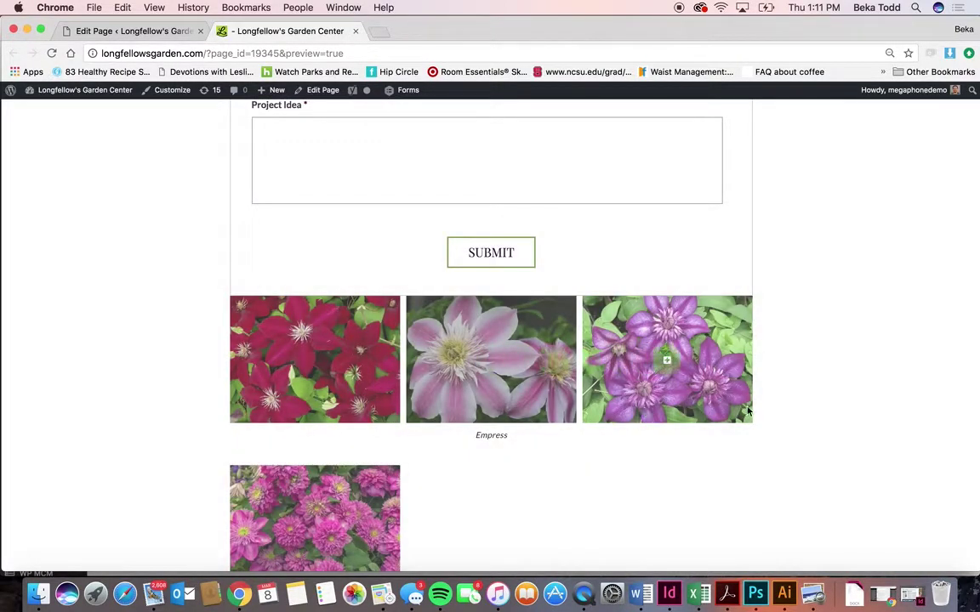
scroll(597, 483, "down", 2)
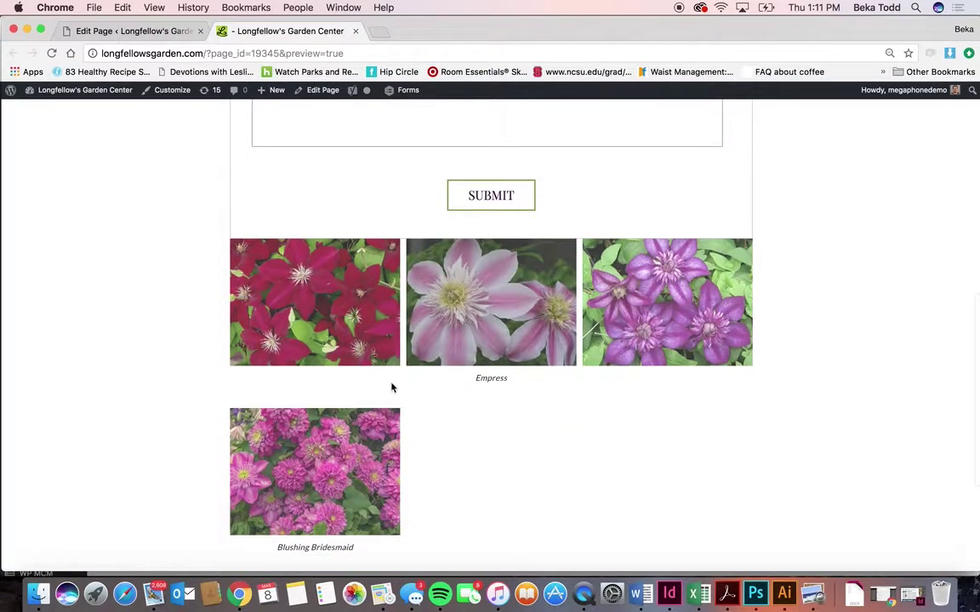
scroll(610, 418, "down", 2)
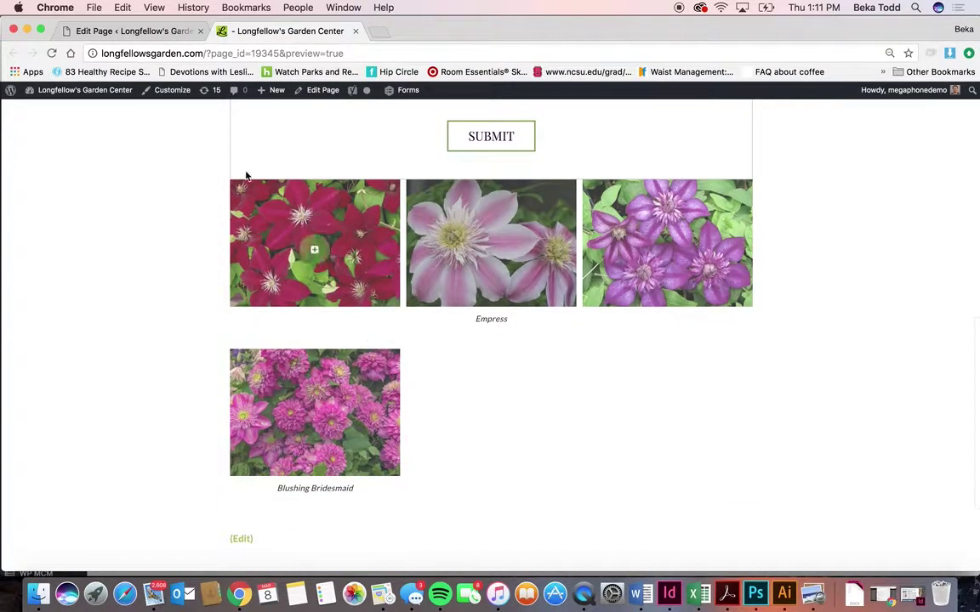
Add the tree-pruning photo from the media library to the page's existing gallery and place it third, after the Empress image.
left_click(136, 32)
left_click(474, 341)
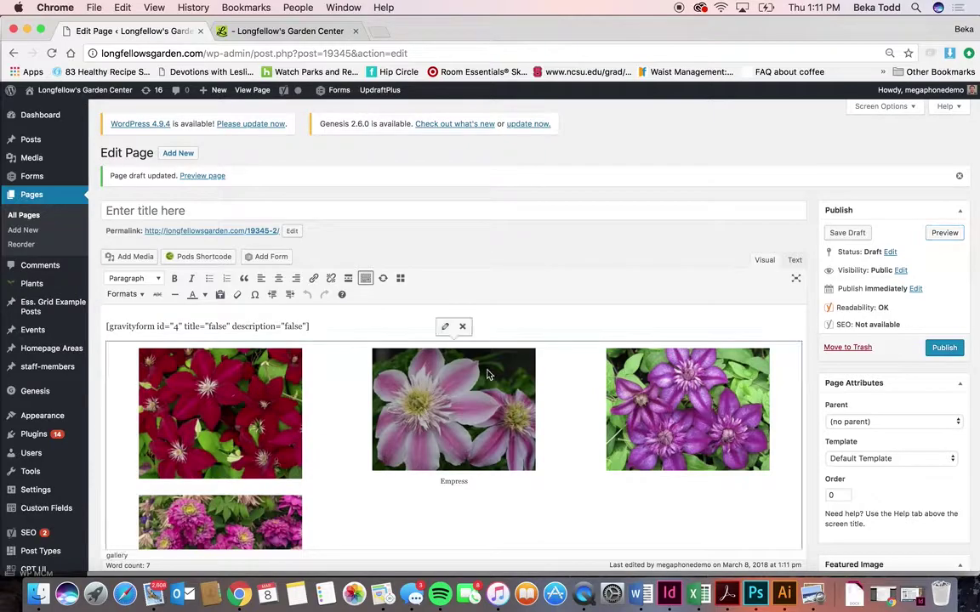
left_click(444, 324)
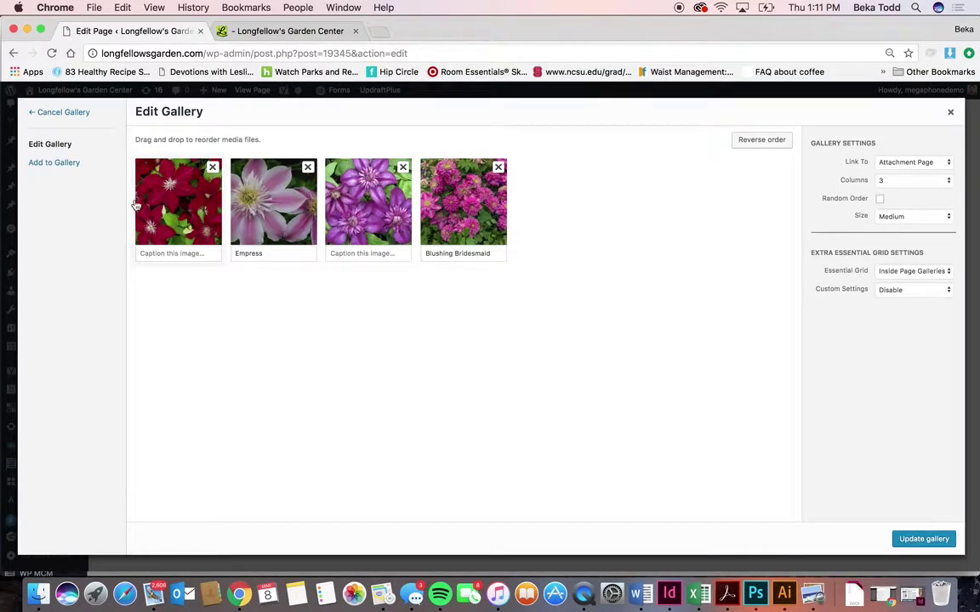
left_click(48, 162)
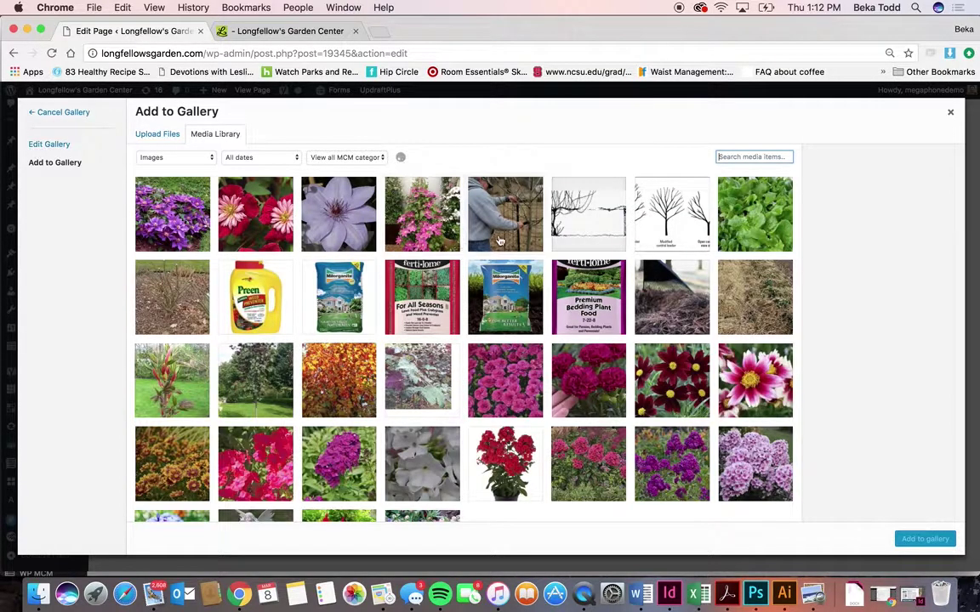
left_click(488, 217)
left_click(915, 538)
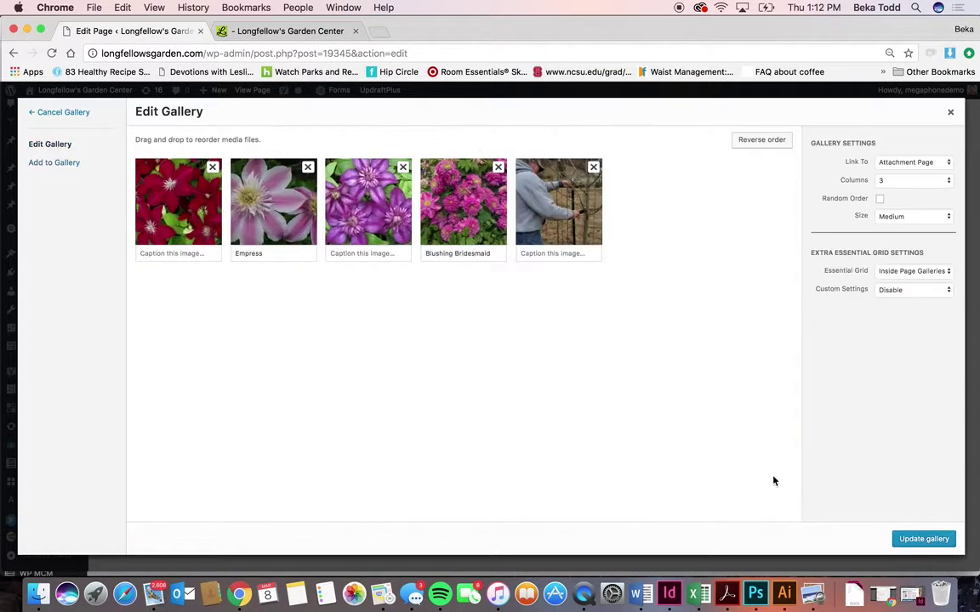
left_click(551, 255)
left_click_drag(531, 193, 336, 197)
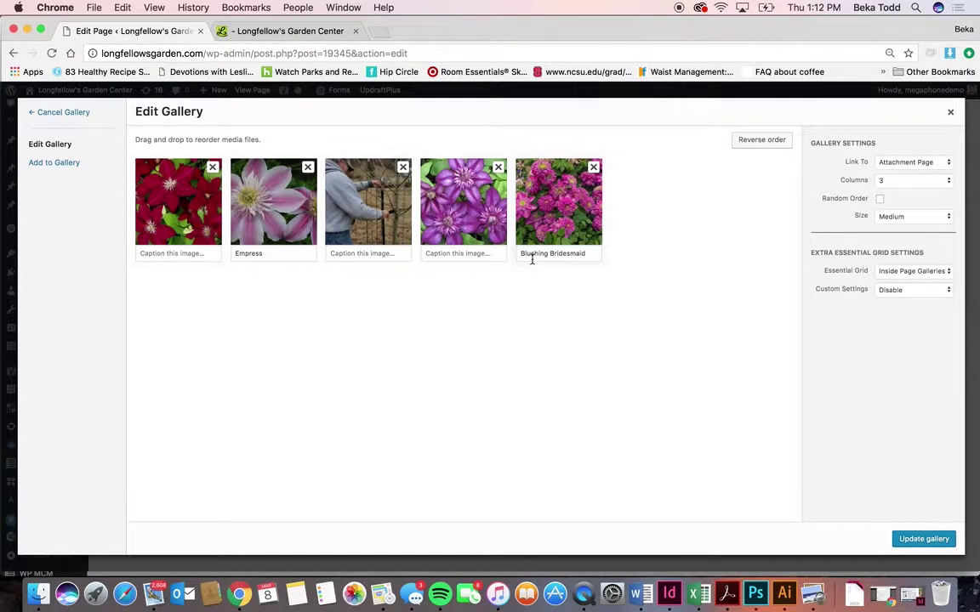
Set the gallery to 4 columns and size Large, and update it in the page.
left_click(883, 180)
left_click(891, 188)
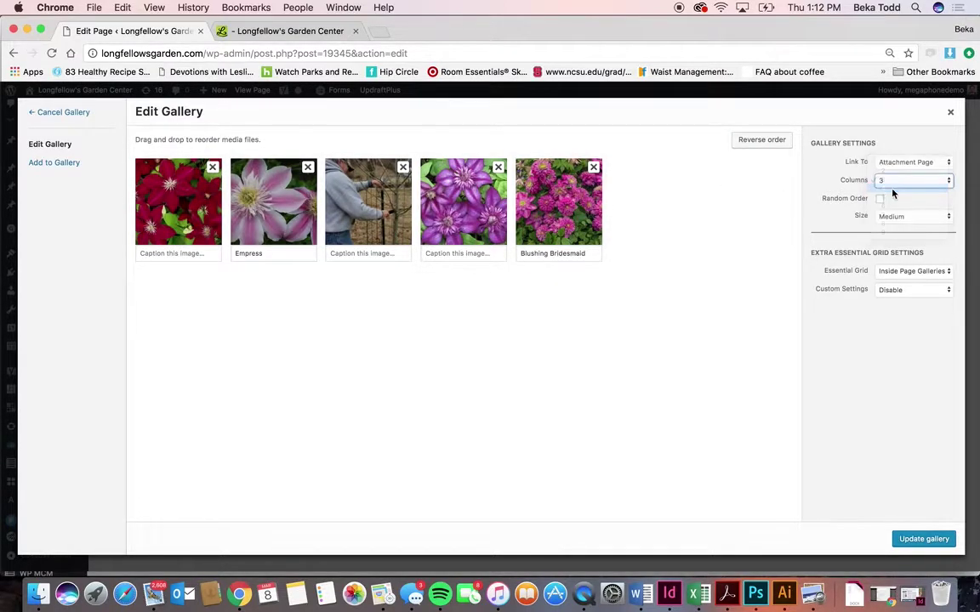
left_click(911, 216)
left_click(916, 226)
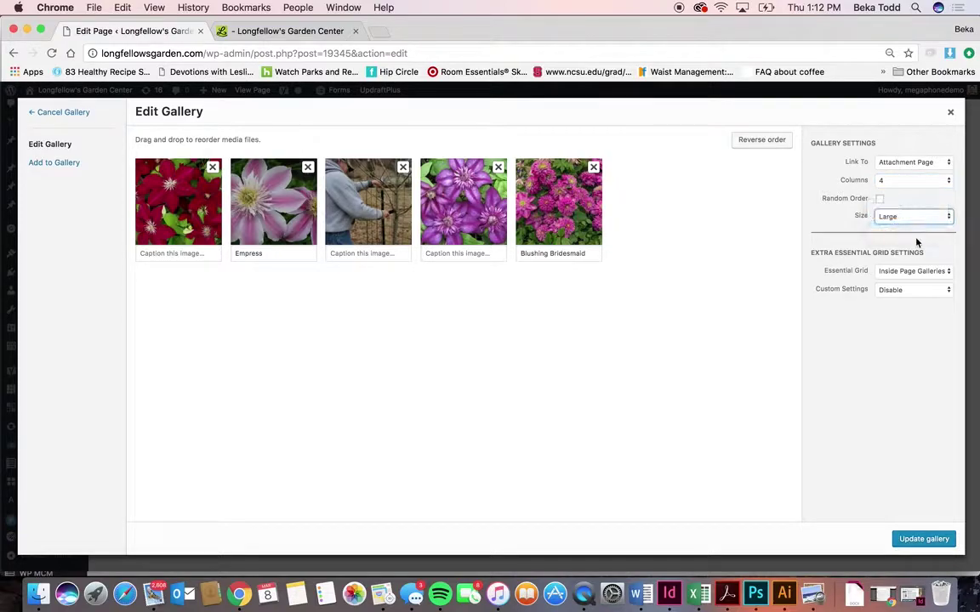
left_click(925, 540)
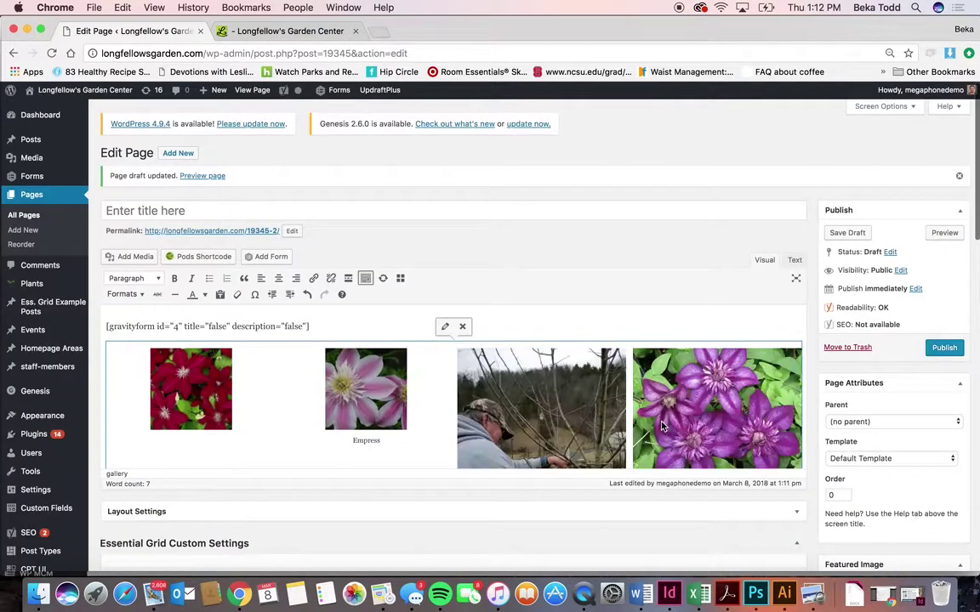
Save the page draft with the updated gallery and open its refreshed preview.
scroll(661, 426, "down", 2)
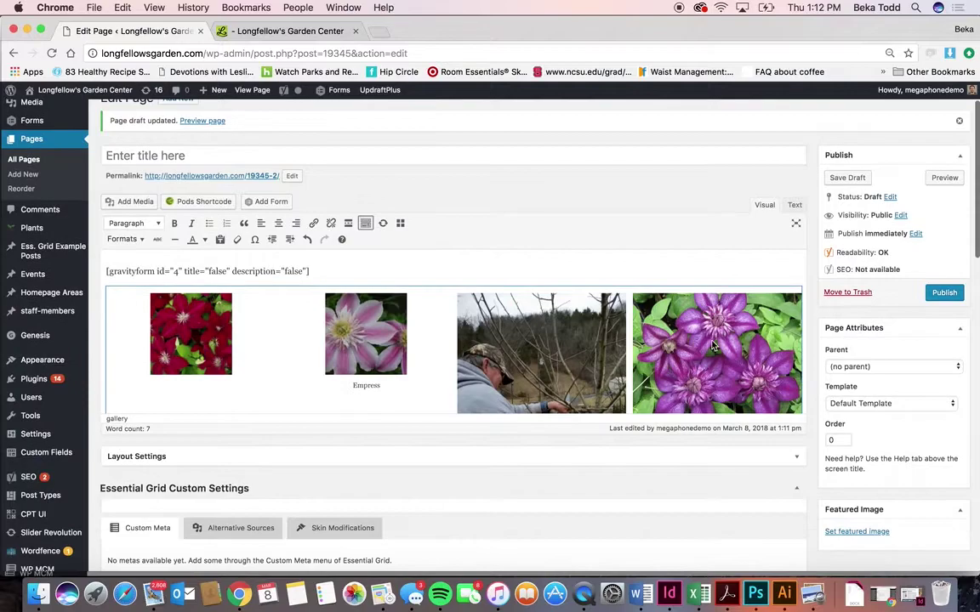
left_click(846, 178)
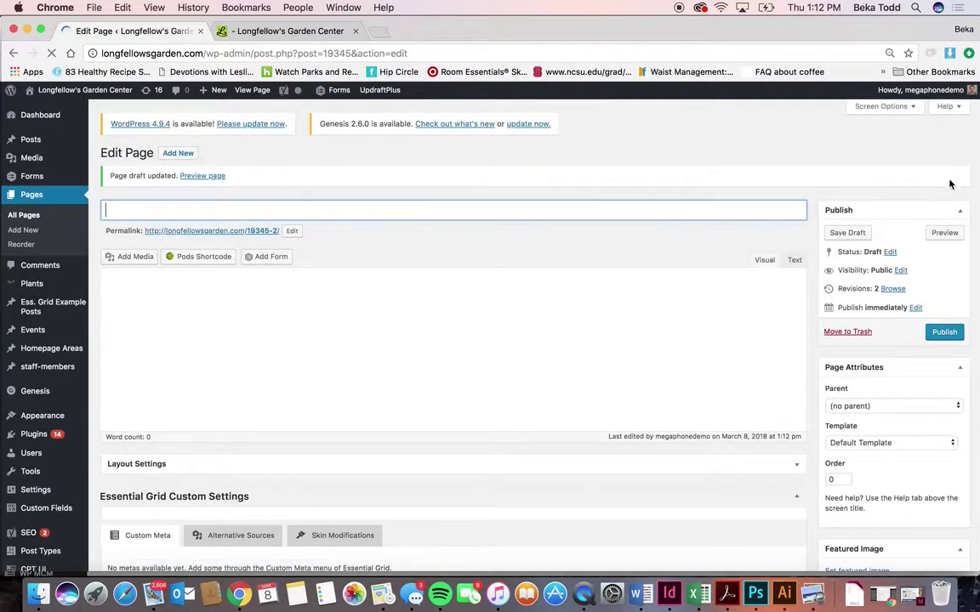
left_click(945, 237)
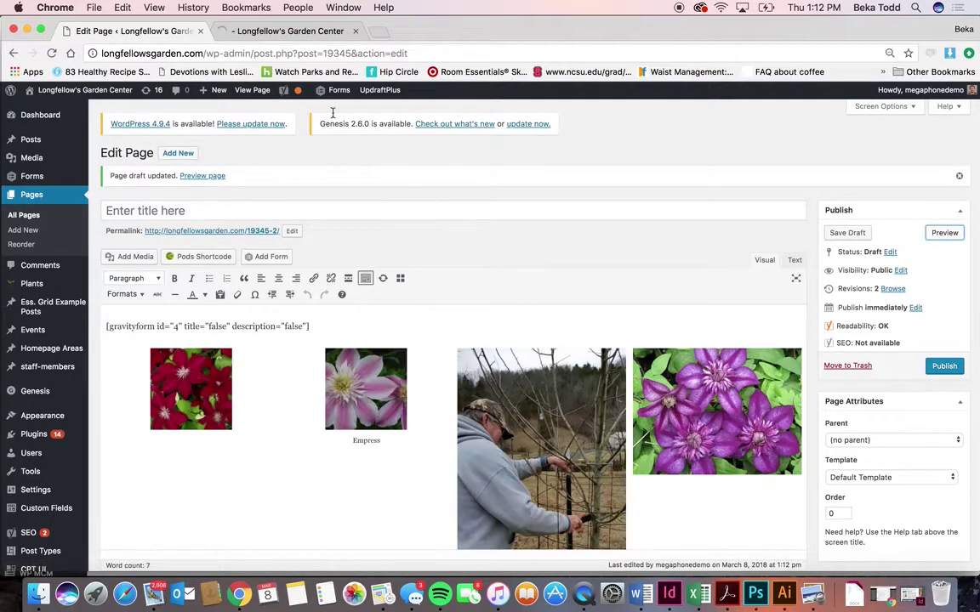
left_click(289, 33)
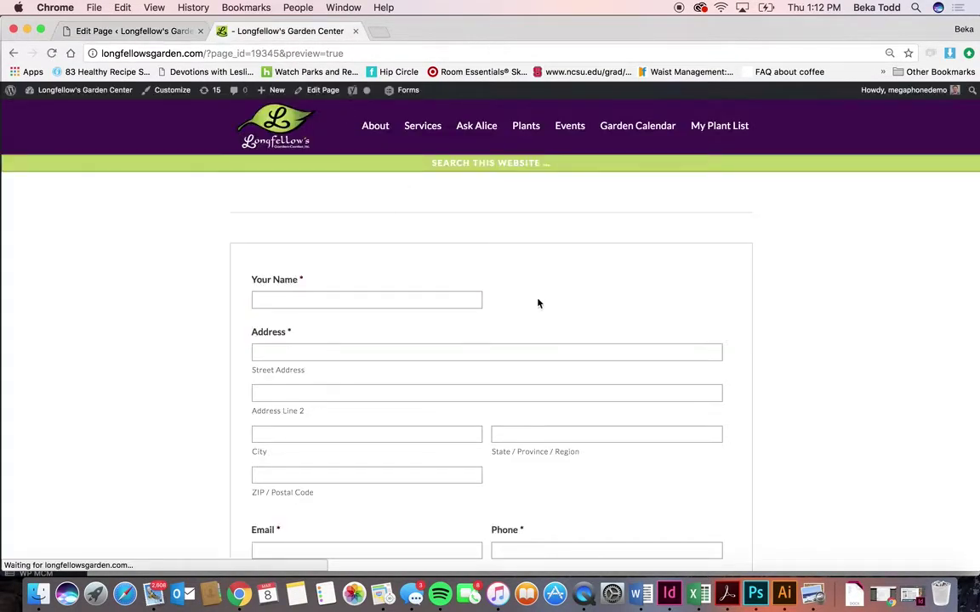
Examine the updated gallery in the page preview, enlarging the tree-pruning photo and closing it.
scroll(538, 303, "down", 15)
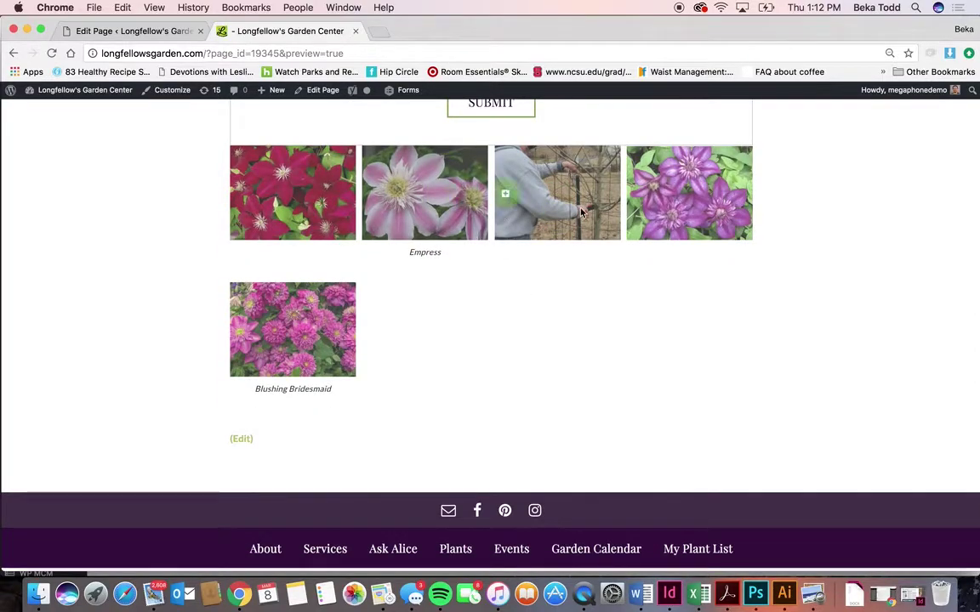
left_click(558, 195)
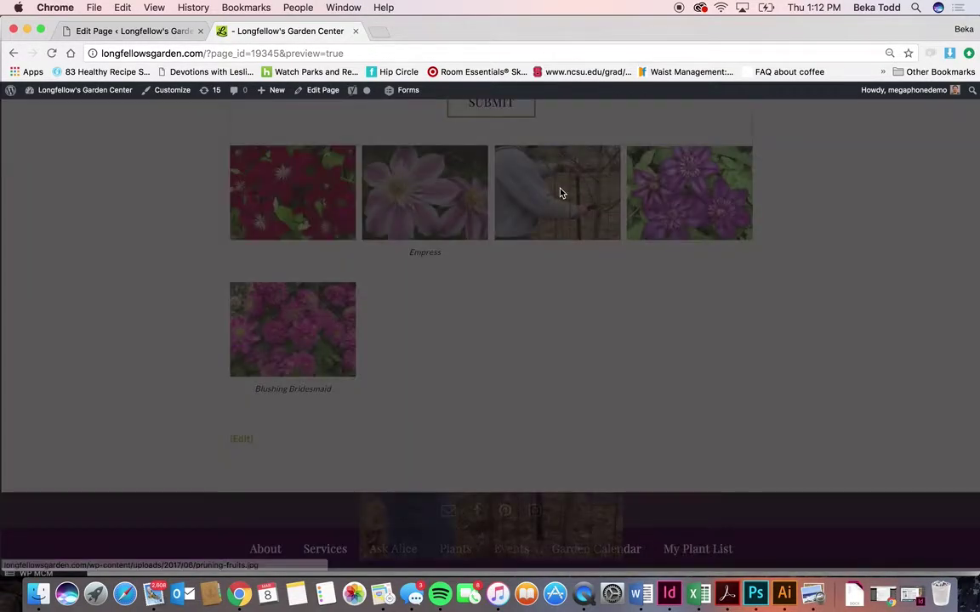
scroll(544, 179, "up", 2)
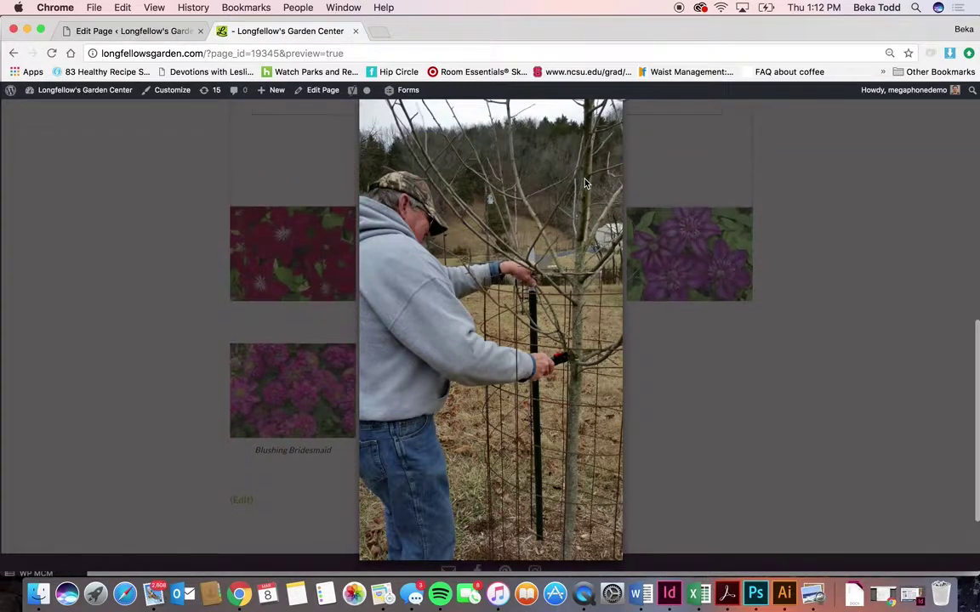
left_click(622, 103)
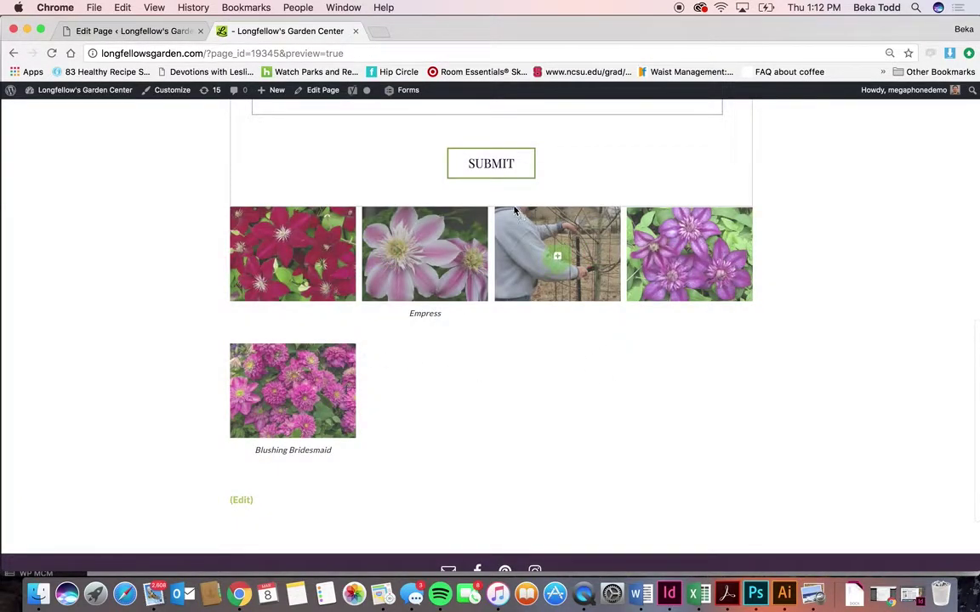
Return to the page editor, title the page "New Page" and publish it.
left_click(162, 34)
scroll(525, 332, "down", 3)
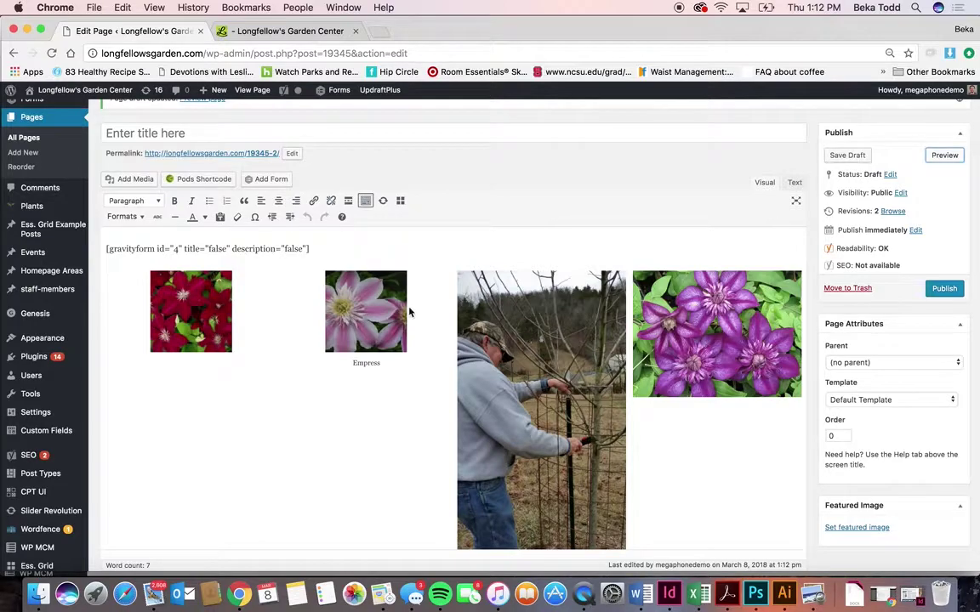
left_click(324, 139)
type("New Page")
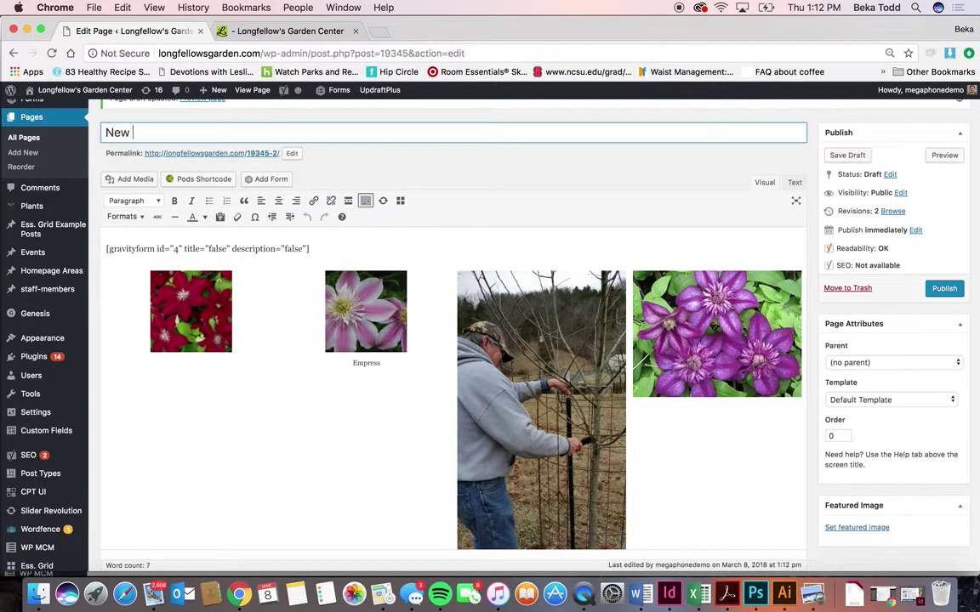
left_click(957, 290)
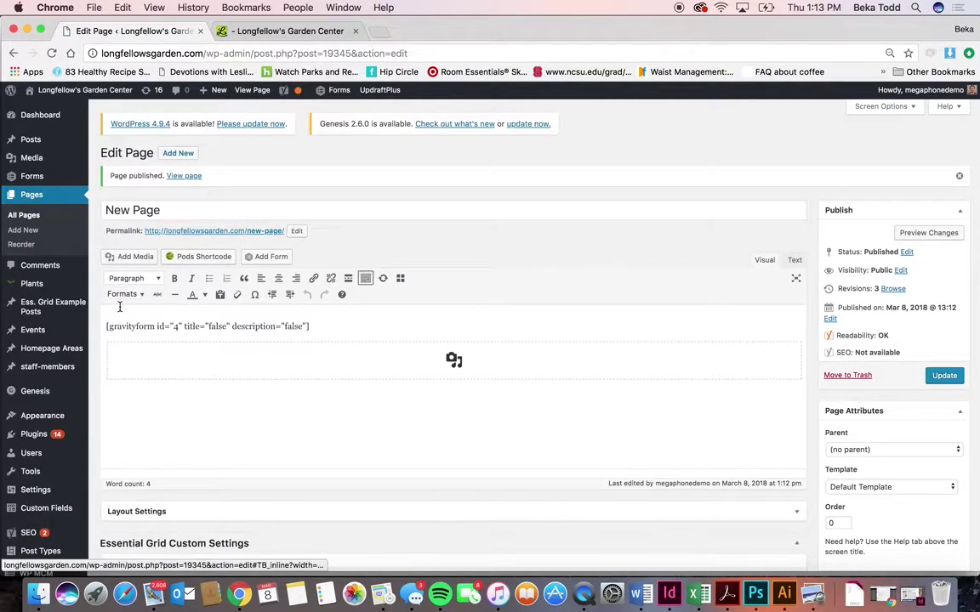
Open the site's navigation menu editor and view the choice of editable menus, keeping Main selected.
mouse_move(50, 421)
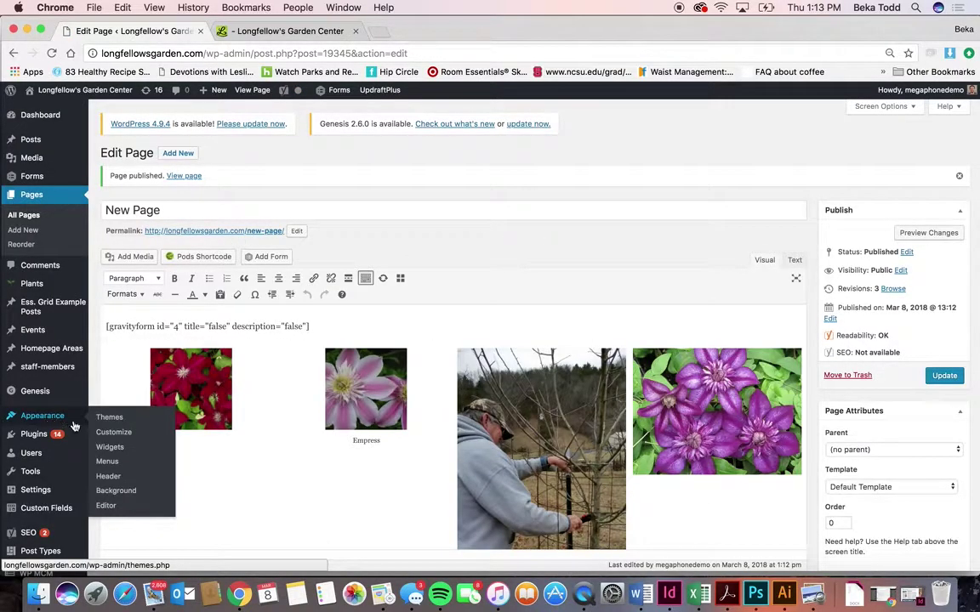
left_click(120, 464)
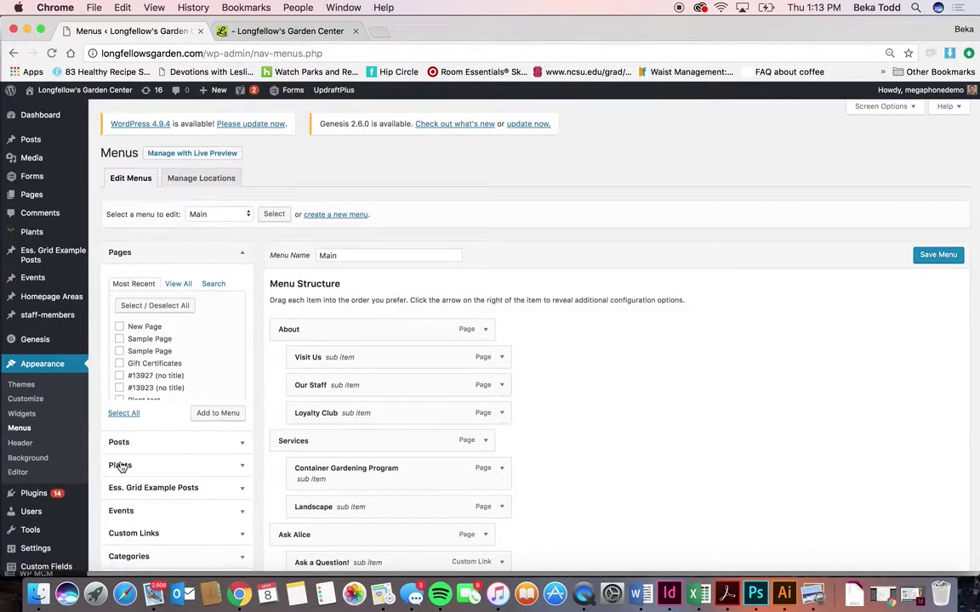
left_click(208, 215)
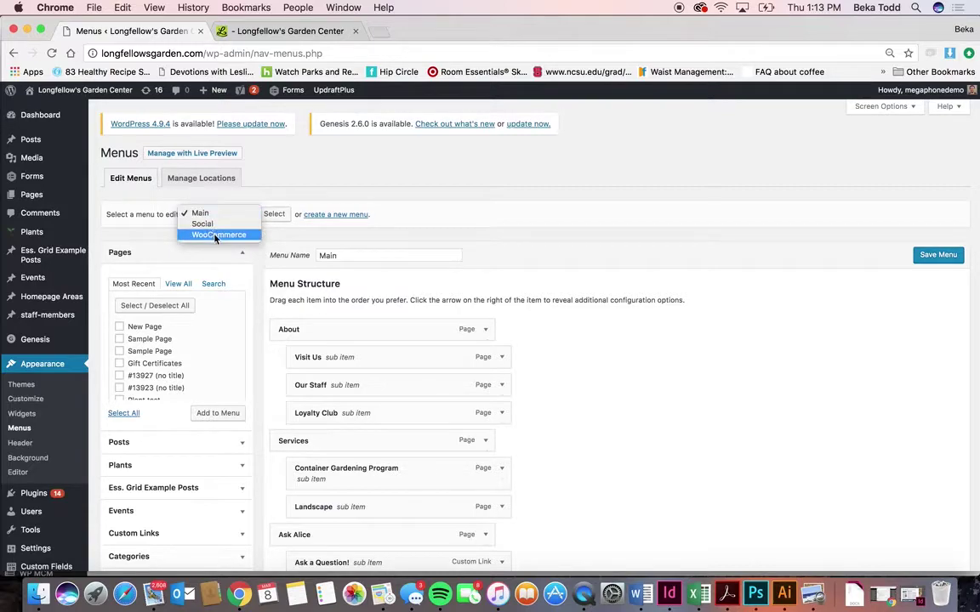
left_click(284, 177)
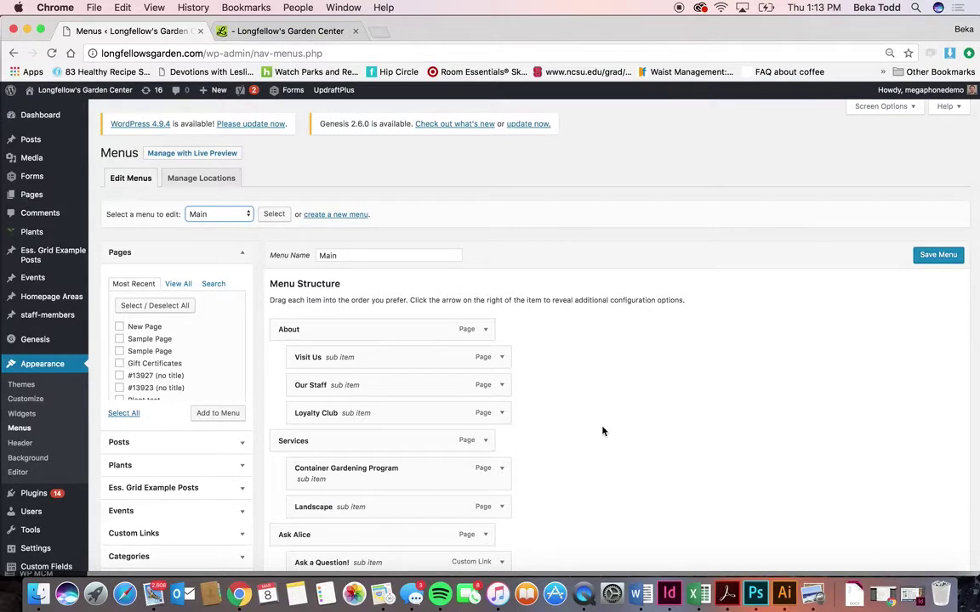
Add New Page from the most recent pages to the Main menu.
scroll(602, 429, "down", 1)
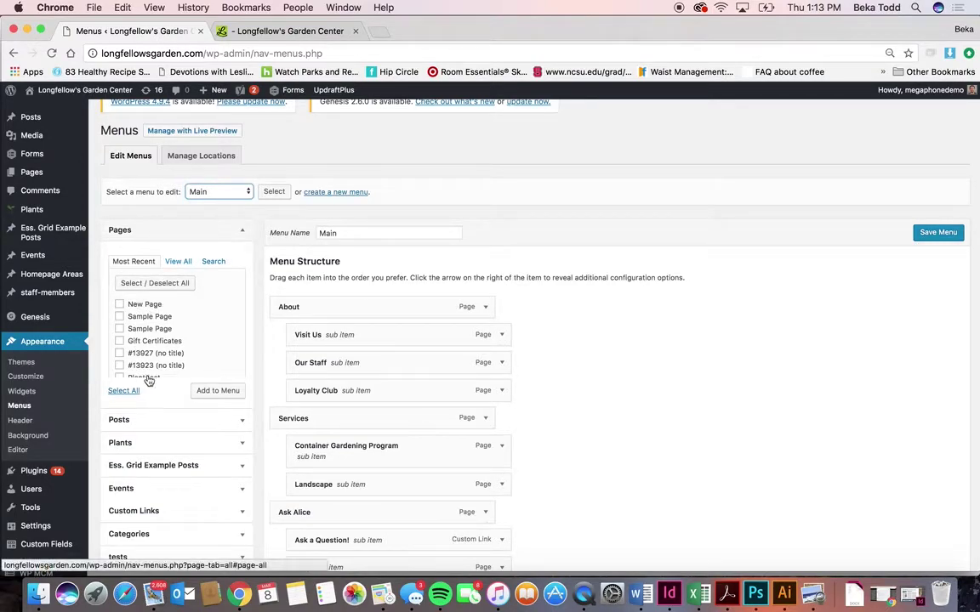
left_click(213, 262)
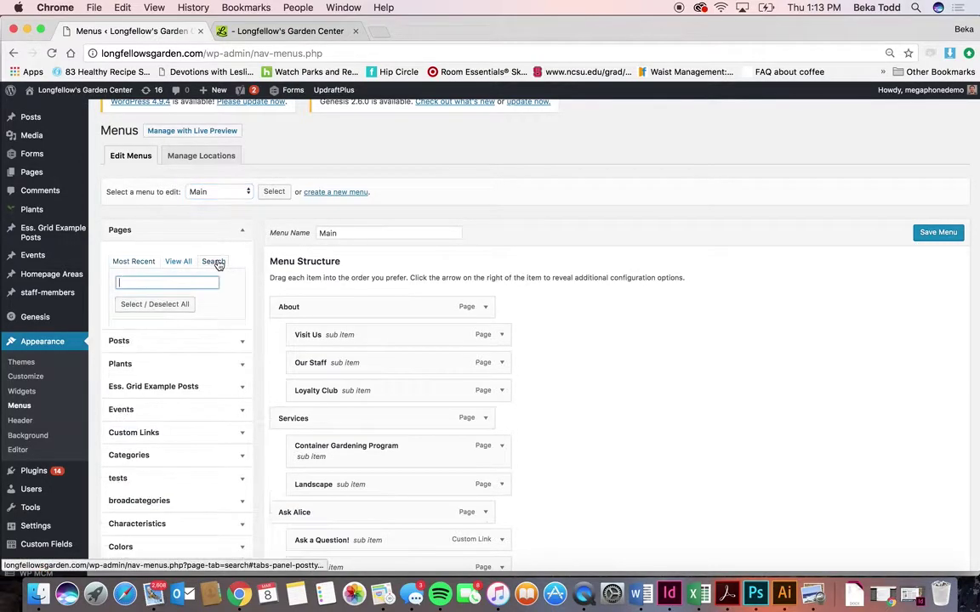
left_click(134, 262)
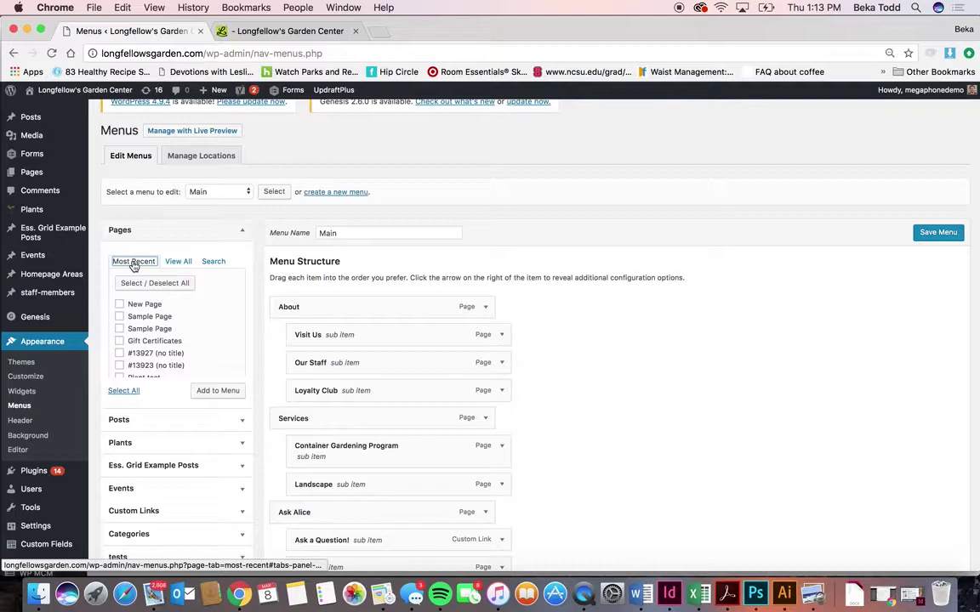
left_click(120, 306)
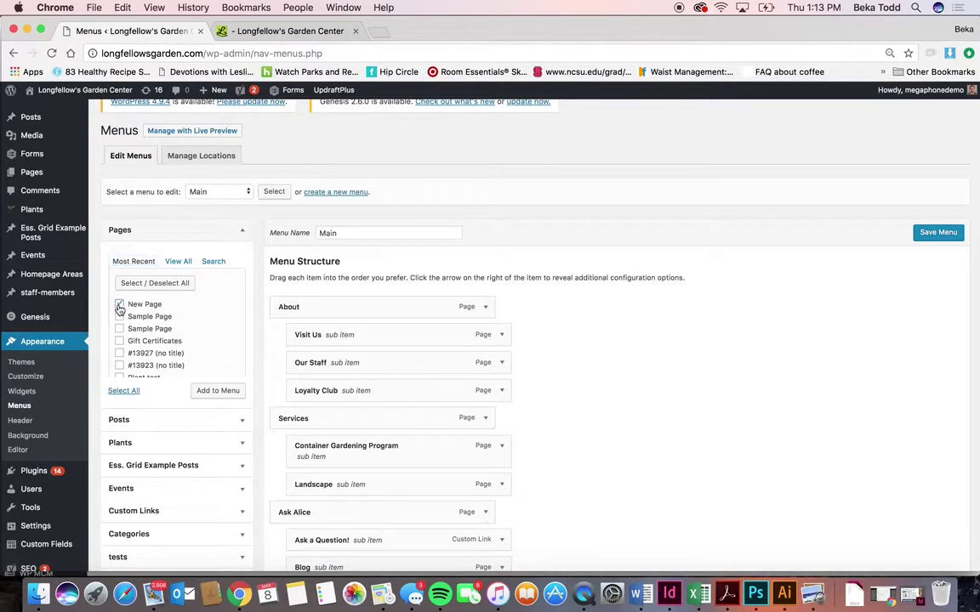
left_click(218, 390)
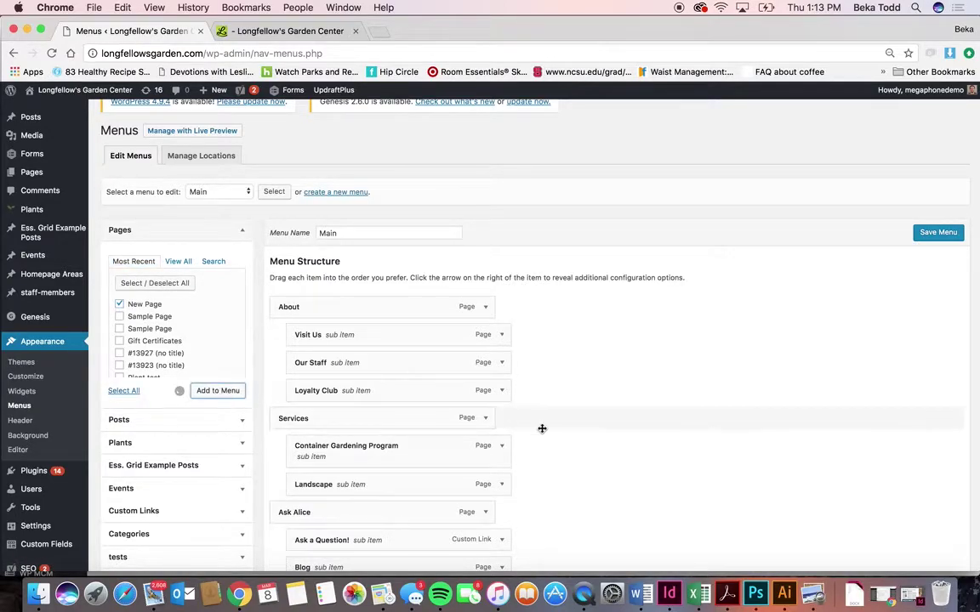
Move New Page in the menu structure so it is a sub item of Garden Calendar, above My Plant List.
scroll(541, 429, "down", 15)
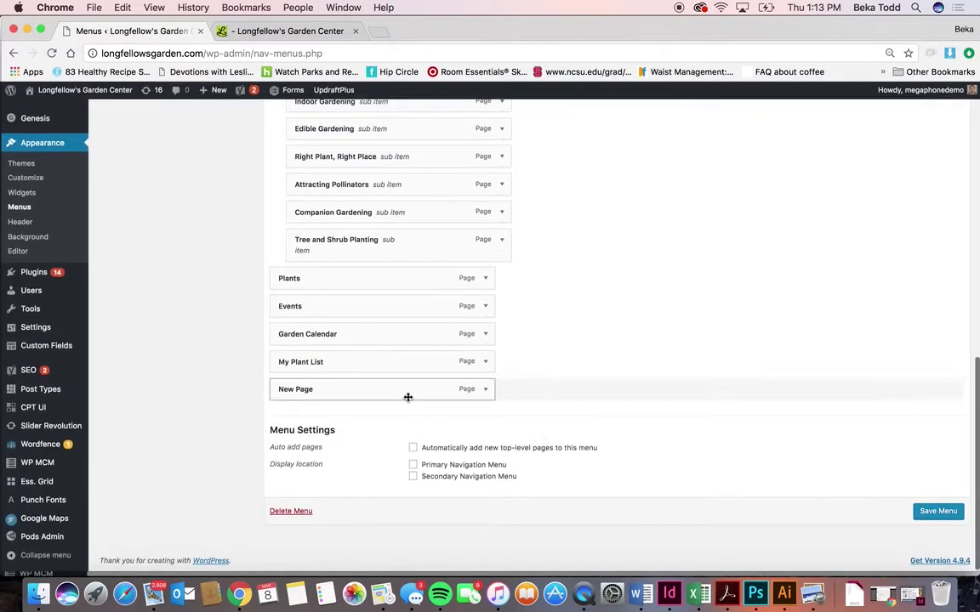
left_click_drag(402, 395, 450, 393)
left_click_drag(450, 392, 449, 393)
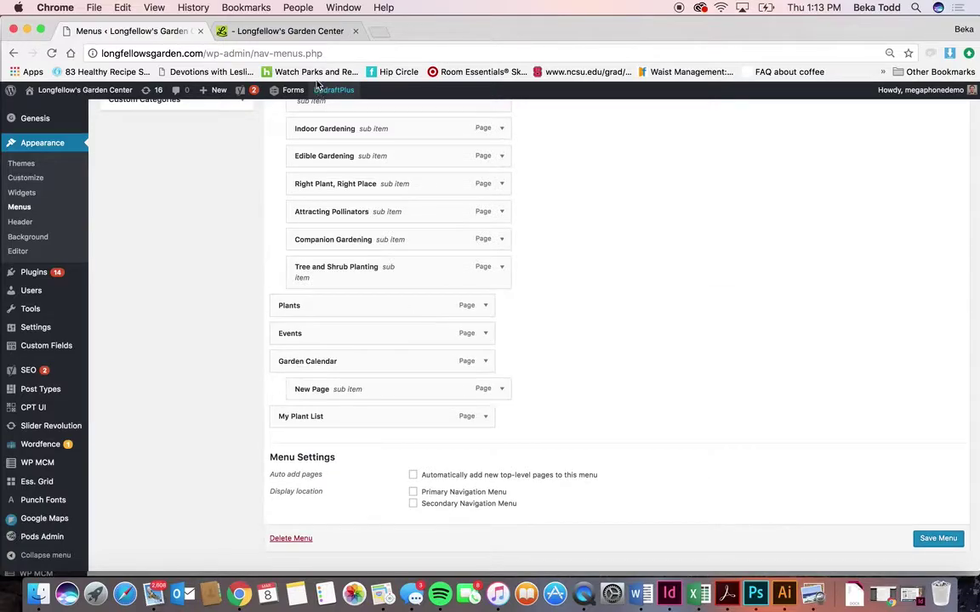
Save the Main menu and reload the previewed page to check the Garden Calendar submenu in the site navigation.
left_click(289, 30)
scroll(391, 224, "down", 1)
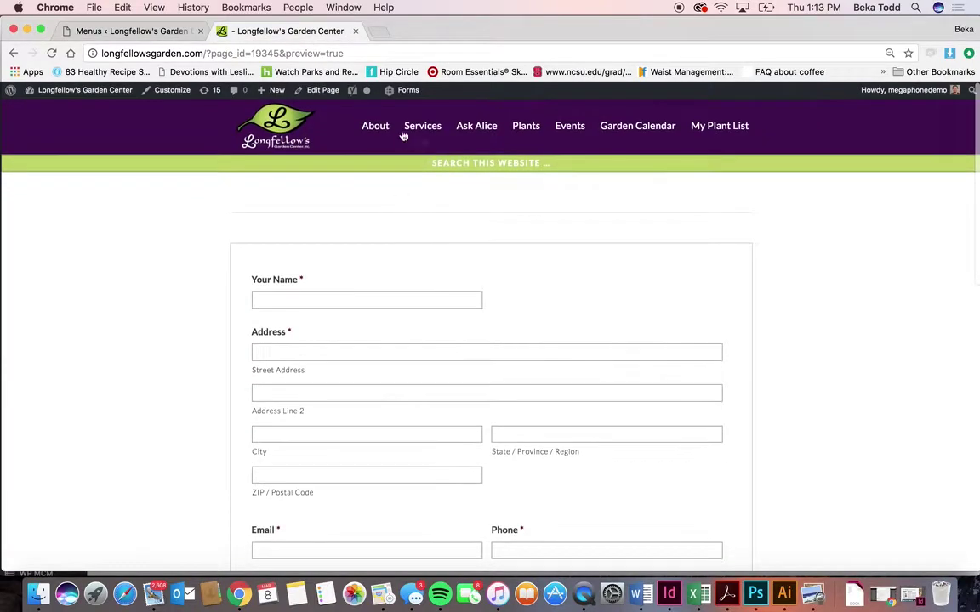
mouse_move(421, 136)
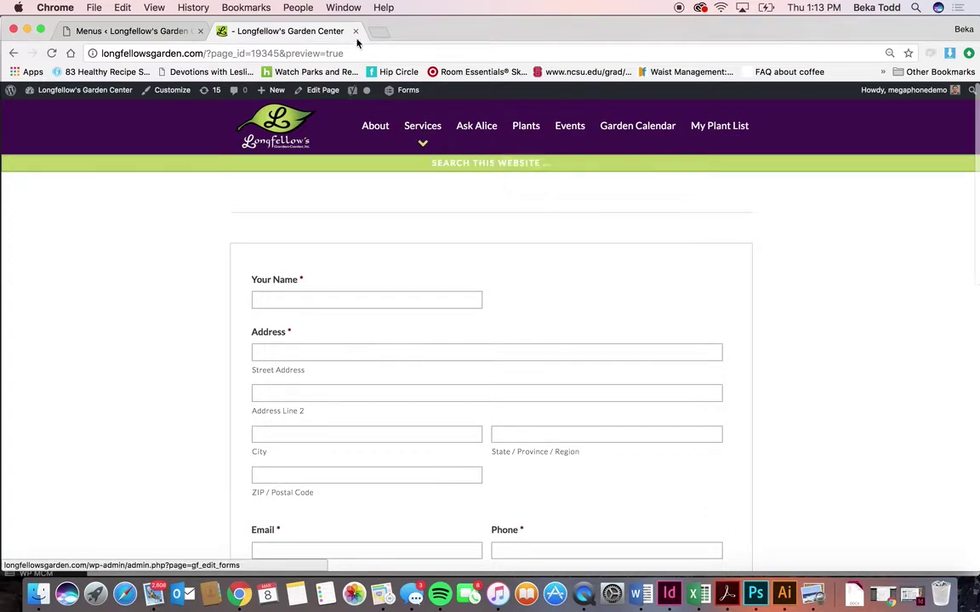
left_click(150, 31)
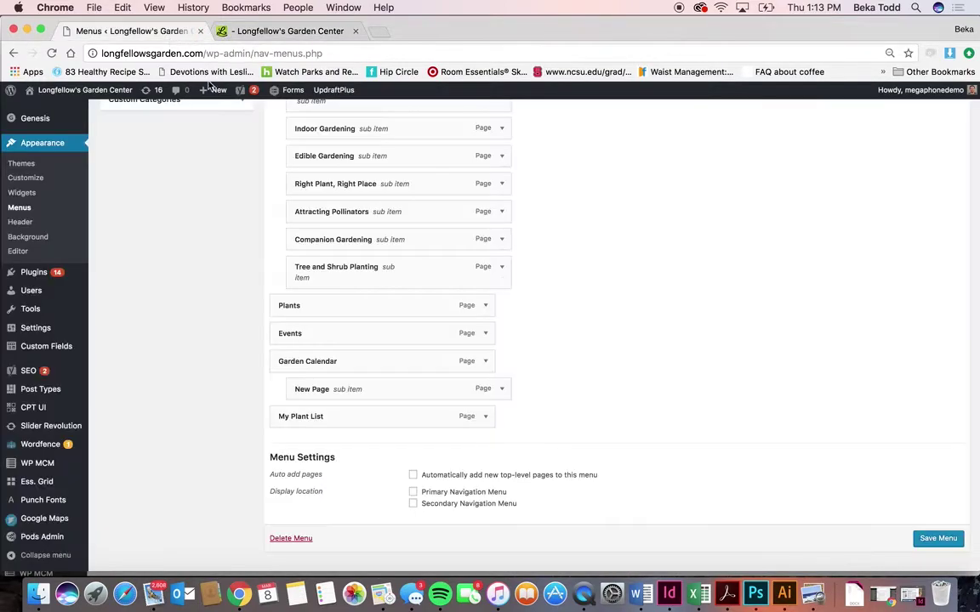
left_click(935, 539)
left_click(289, 32)
left_click(50, 54)
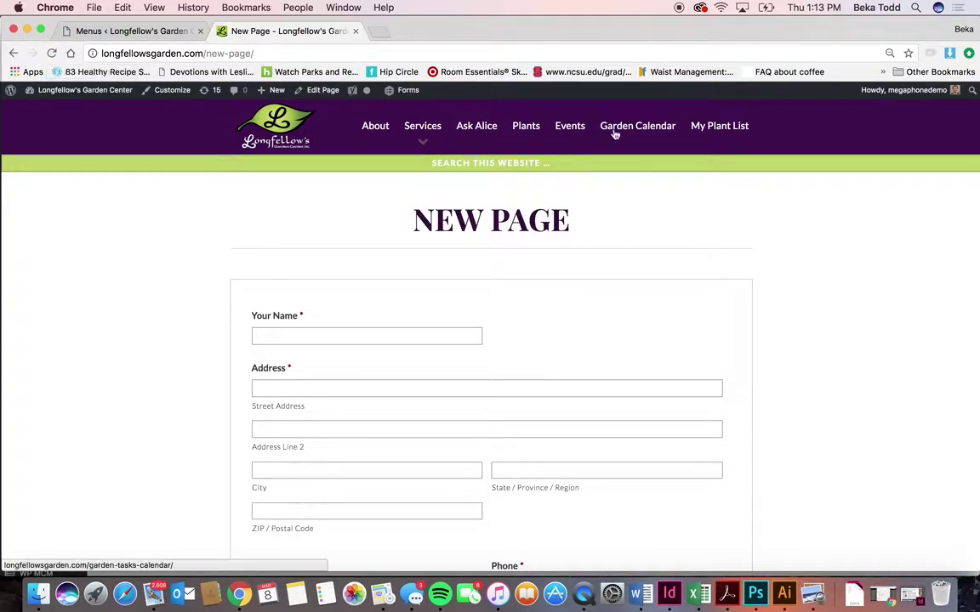
mouse_move(630, 138)
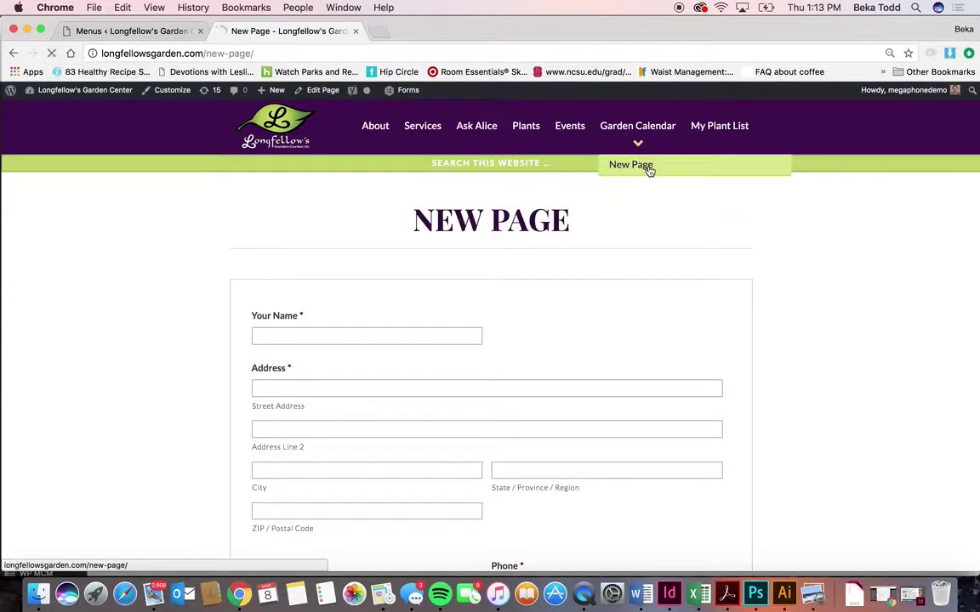
Open New Page from the site navigation, and expand its item in the Main menu to view the navigation label.
left_click(631, 165)
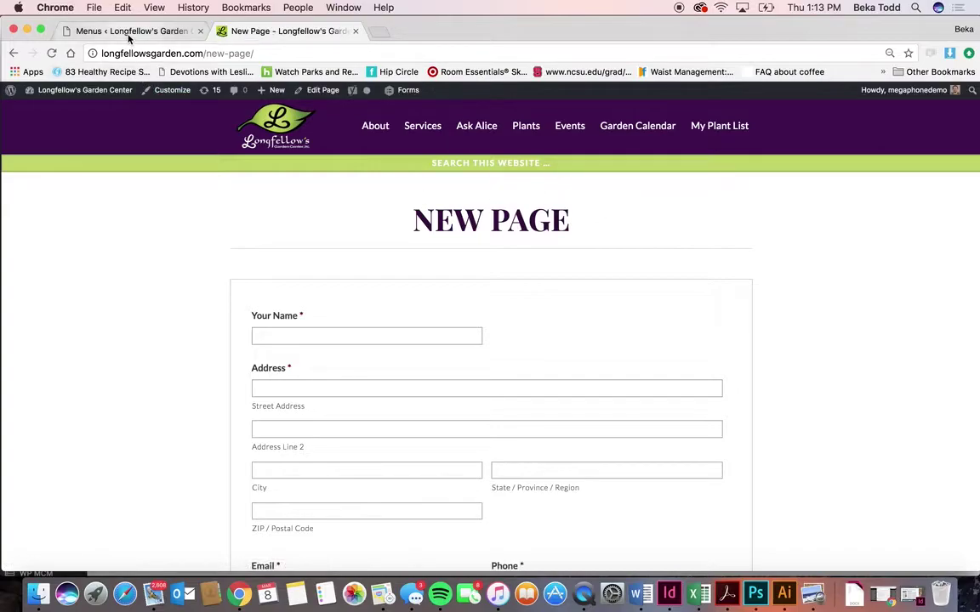
left_click(129, 33)
scroll(387, 360, "down", 10)
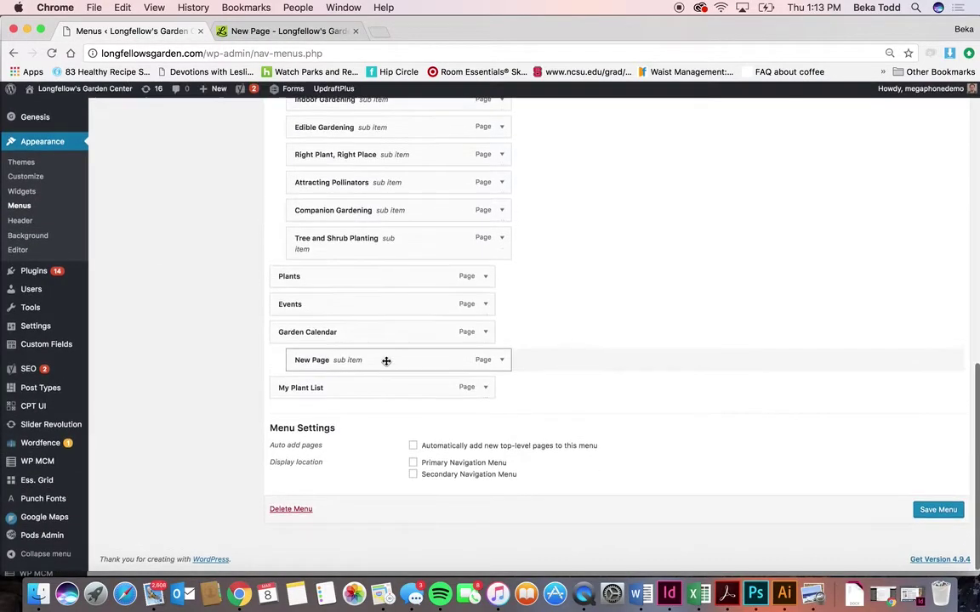
left_click(504, 364)
left_click(339, 398)
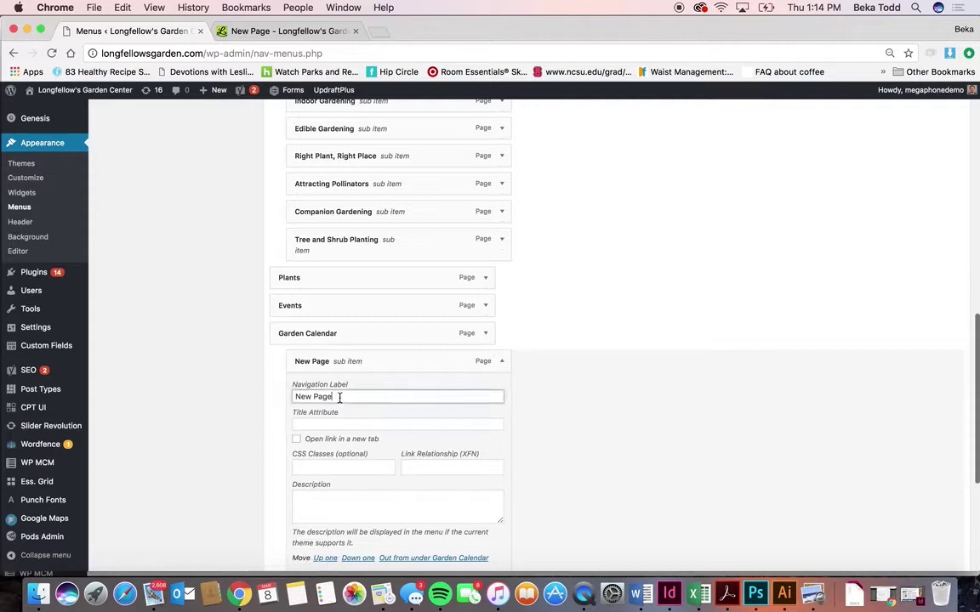
triple_click(339, 397)
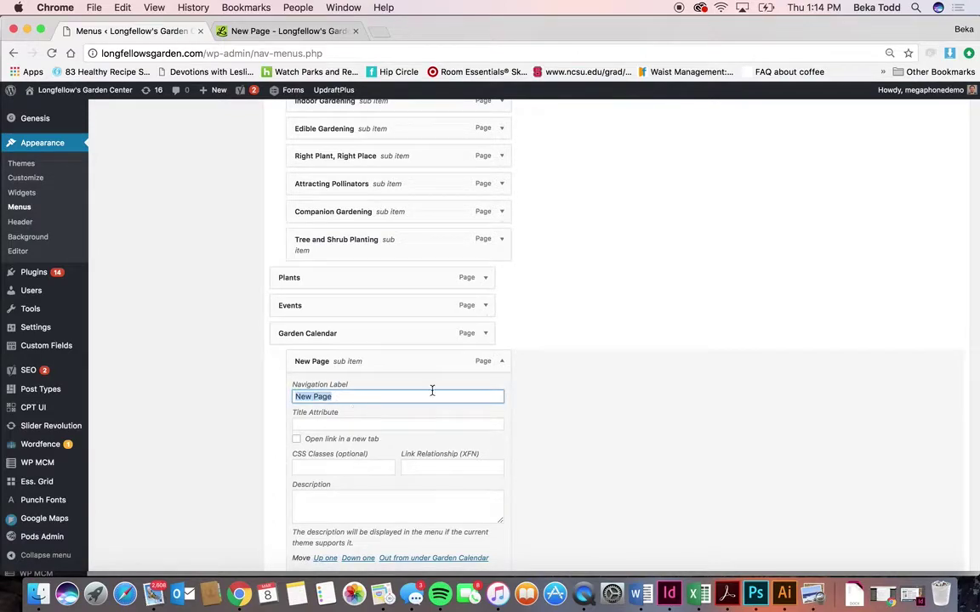
Remove New Page from under Garden Calendar and save the Main menu.
scroll(431, 491, "down", 3)
left_click(303, 500)
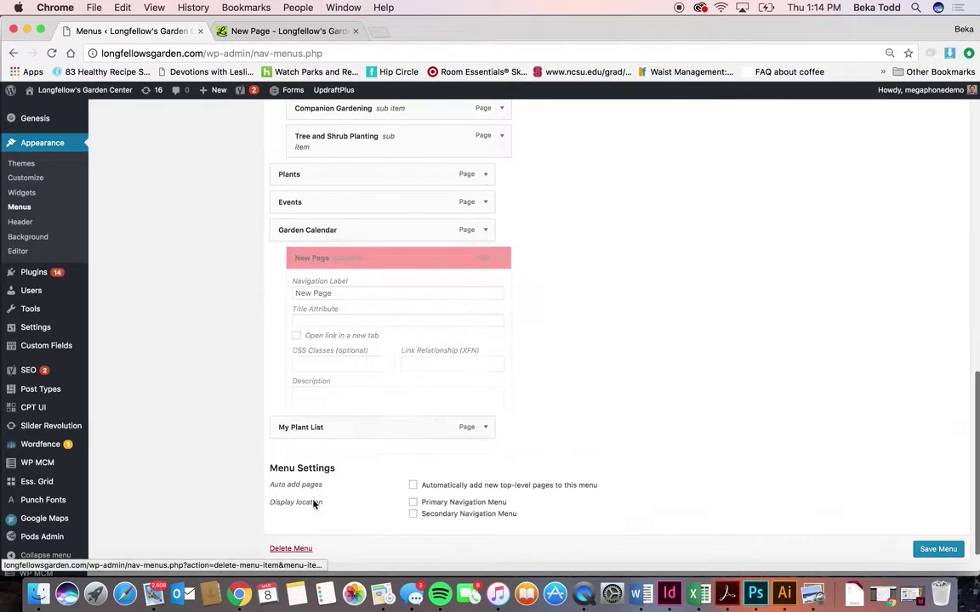
left_click(937, 510)
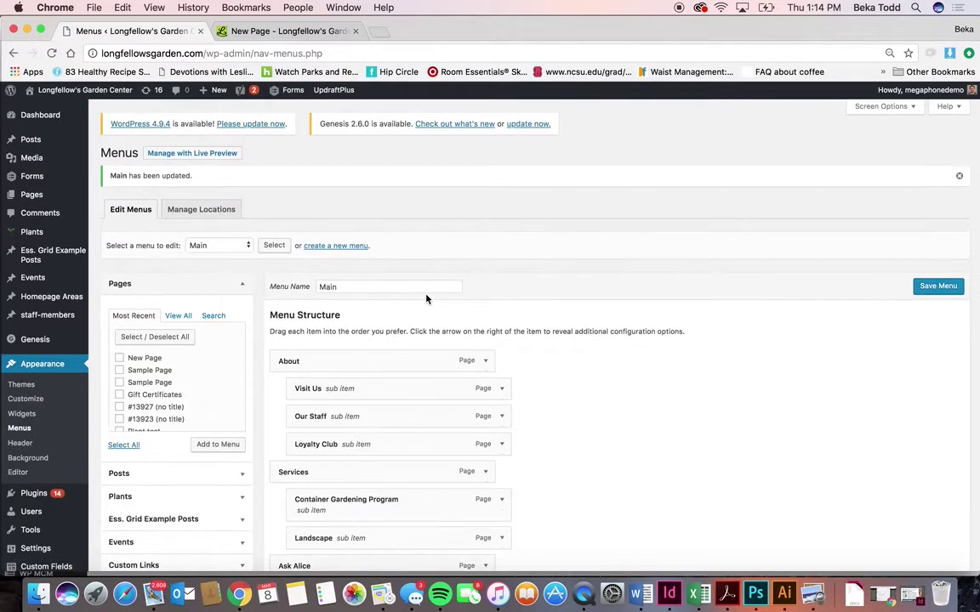
Open the Custom Links options in the menu editor and examine the URL and Link Text fields alongside the Main menu structure.
scroll(212, 388, "down", 6)
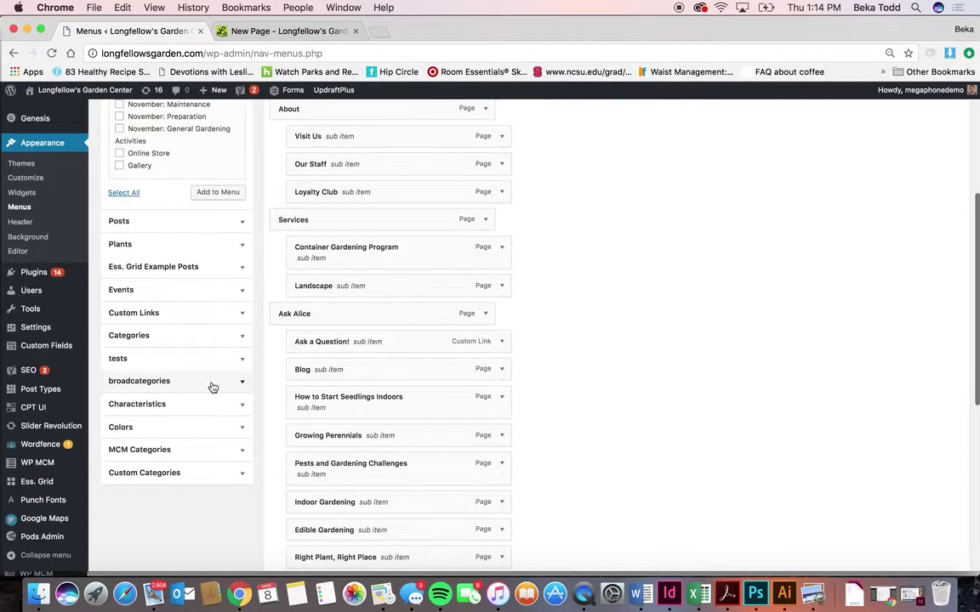
left_click(225, 313)
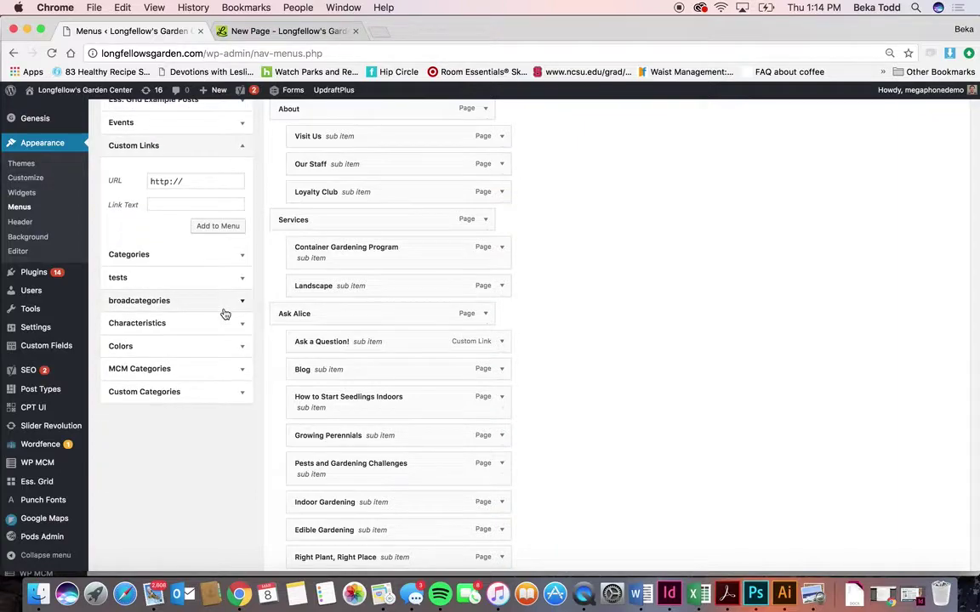
left_click(204, 181)
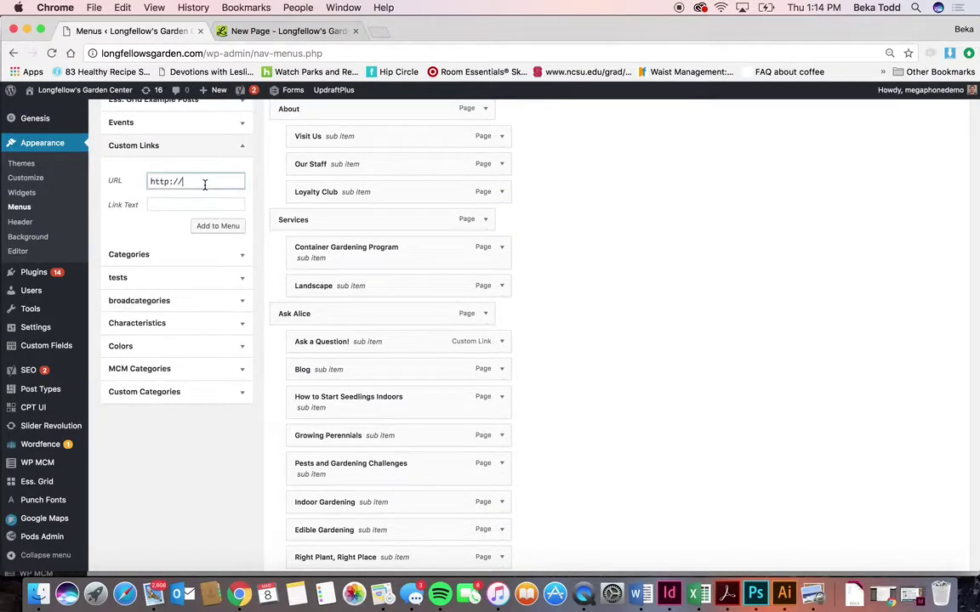
left_click(199, 205)
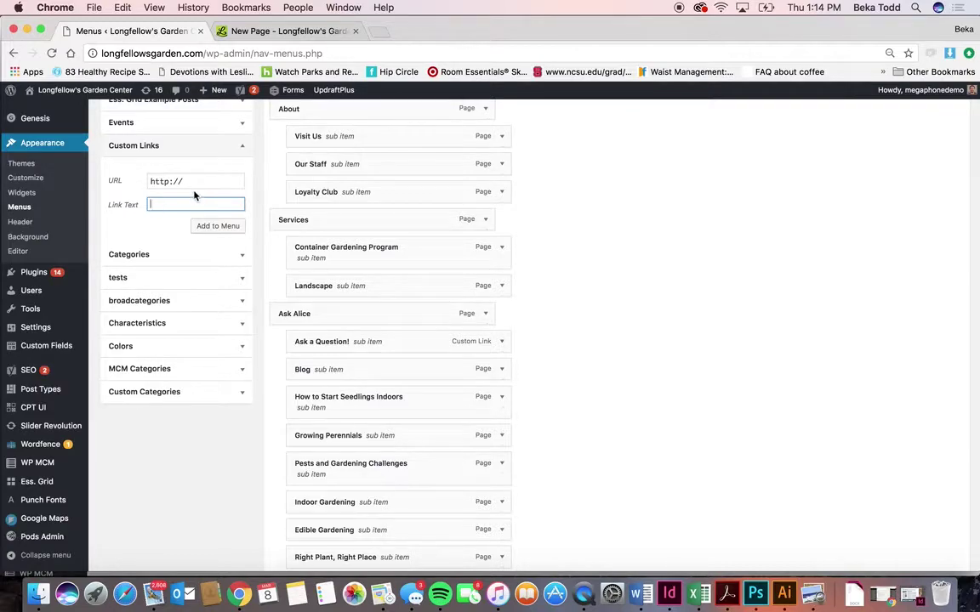
left_click(278, 34)
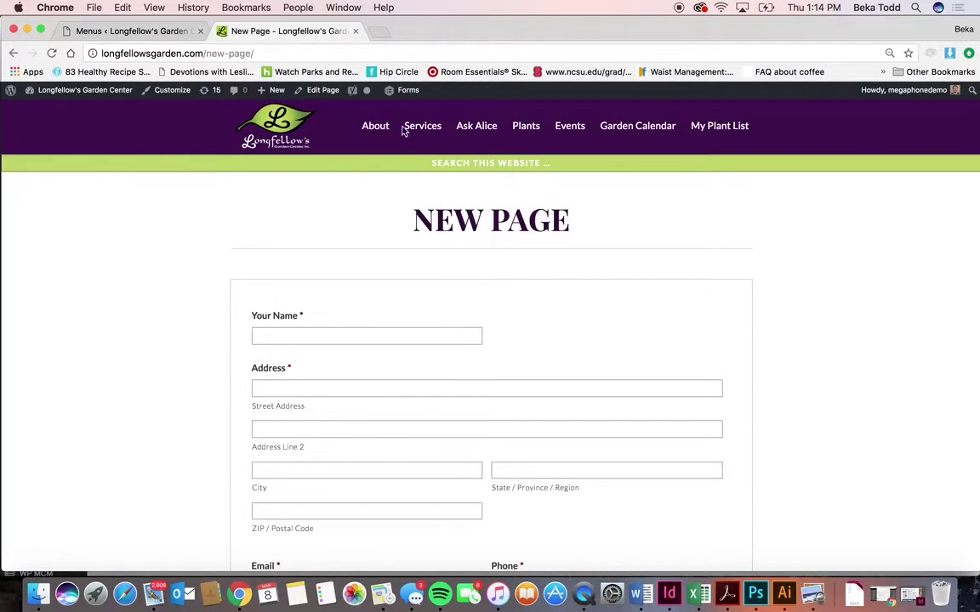
left_click(144, 34)
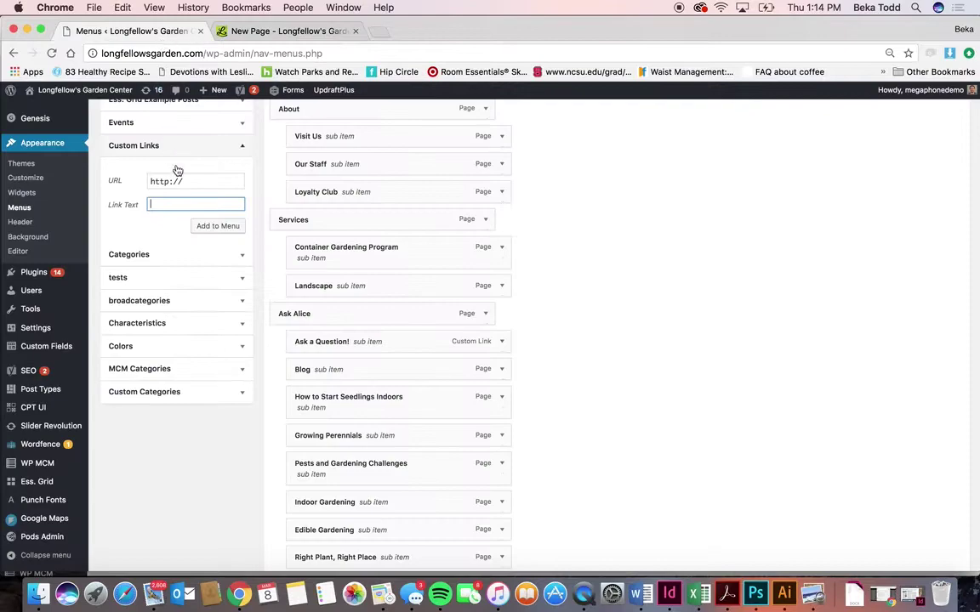
left_click_drag(192, 181, 140, 185)
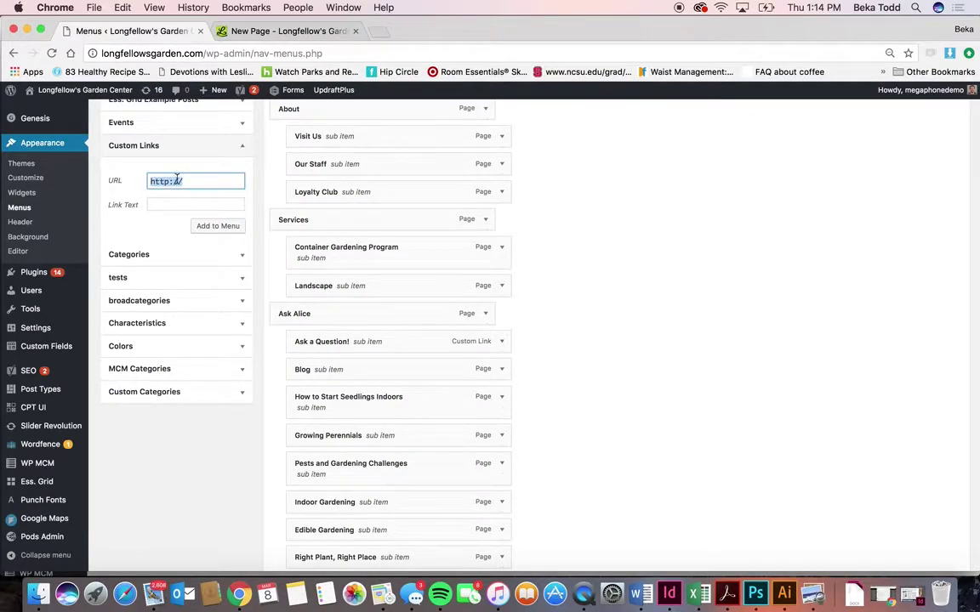
scroll(380, 254, "down", 5)
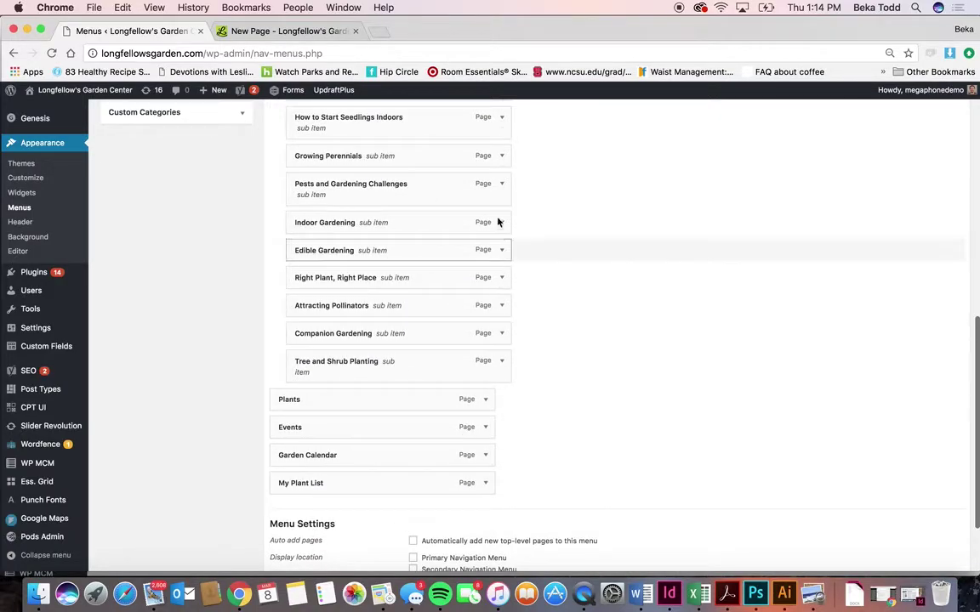
scroll(505, 252, "up", 7)
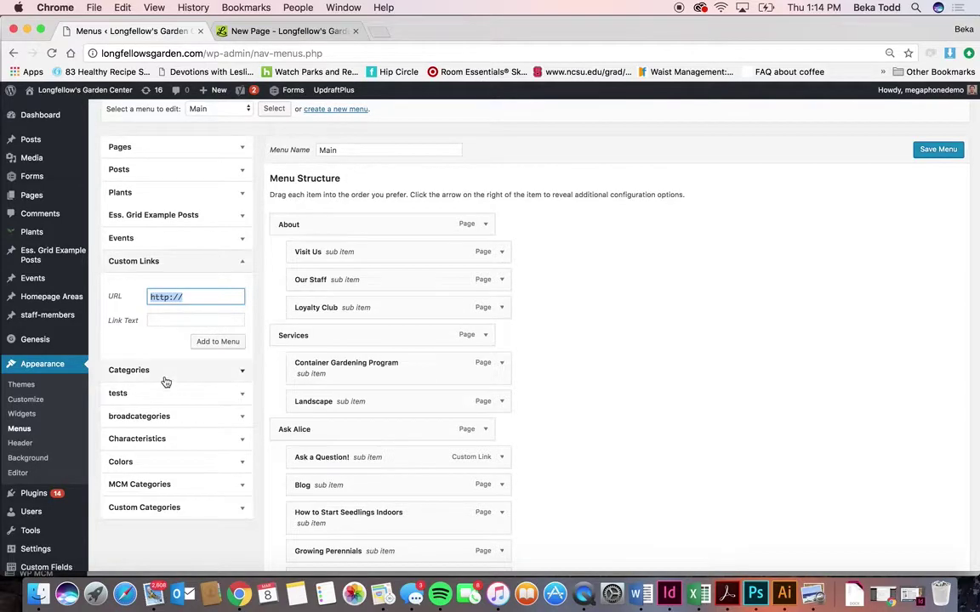
scroll(166, 382, "down", 10)
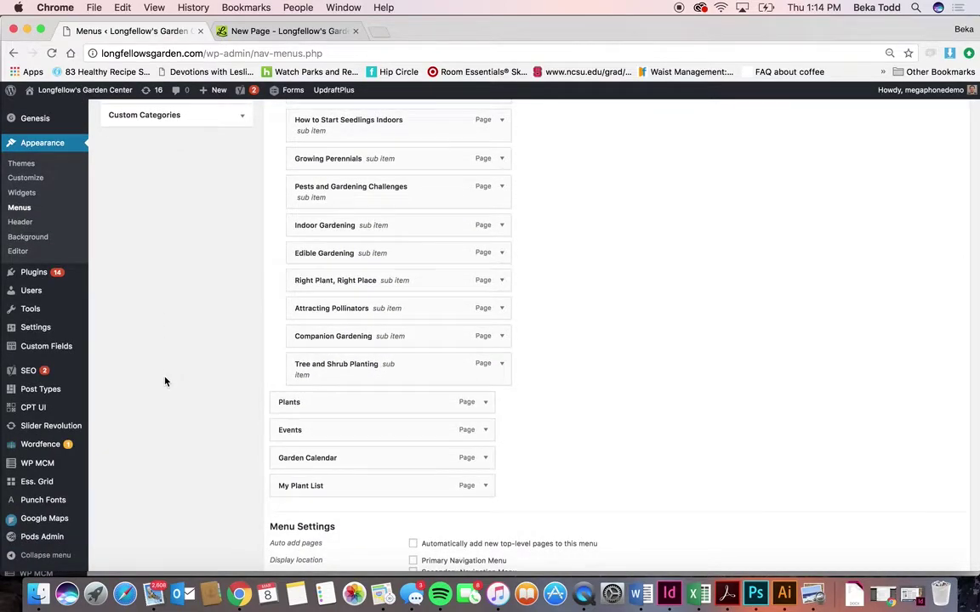
scroll(166, 382, "up", 10)
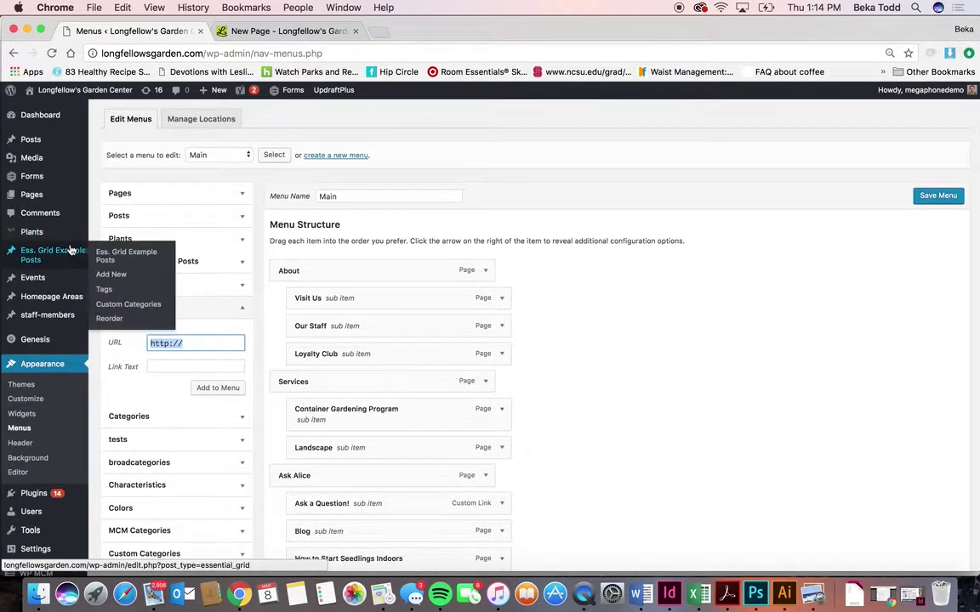
Open a new blank event and look over its title, start date, end date and Event Title fields.
mouse_move(73, 308)
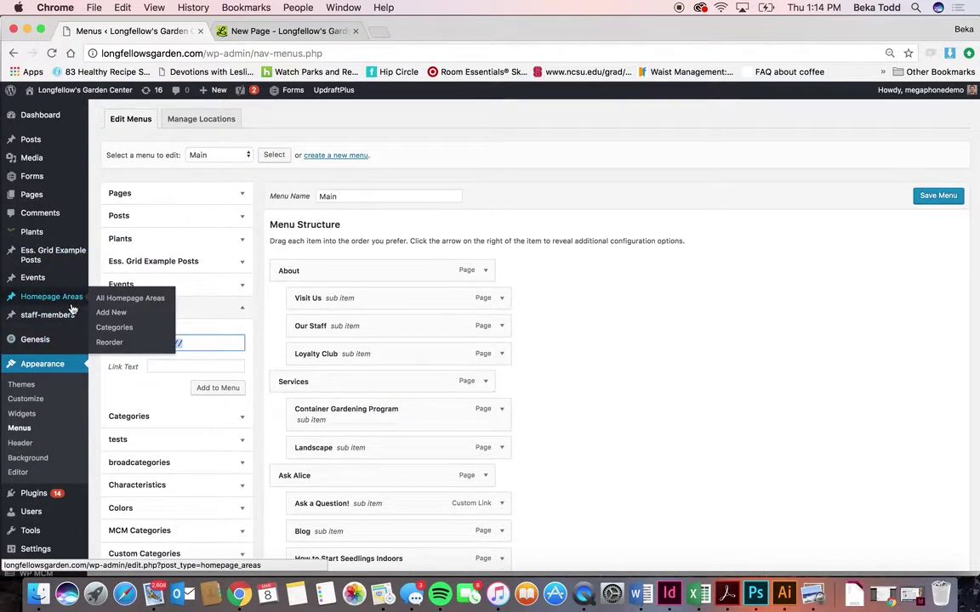
mouse_move(40, 285)
left_click(40, 285)
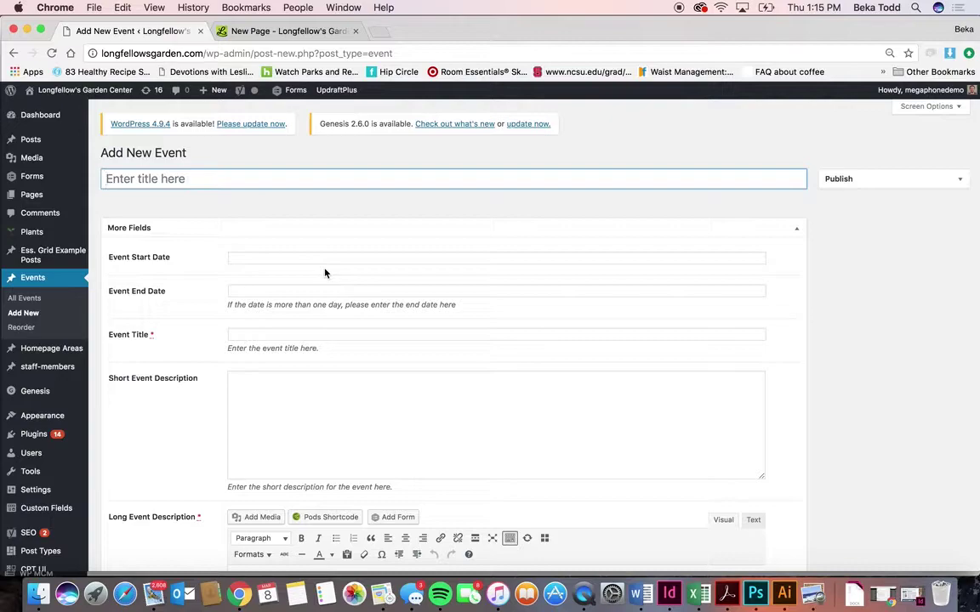
left_click(164, 177)
left_click(257, 258)
left_click(258, 291)
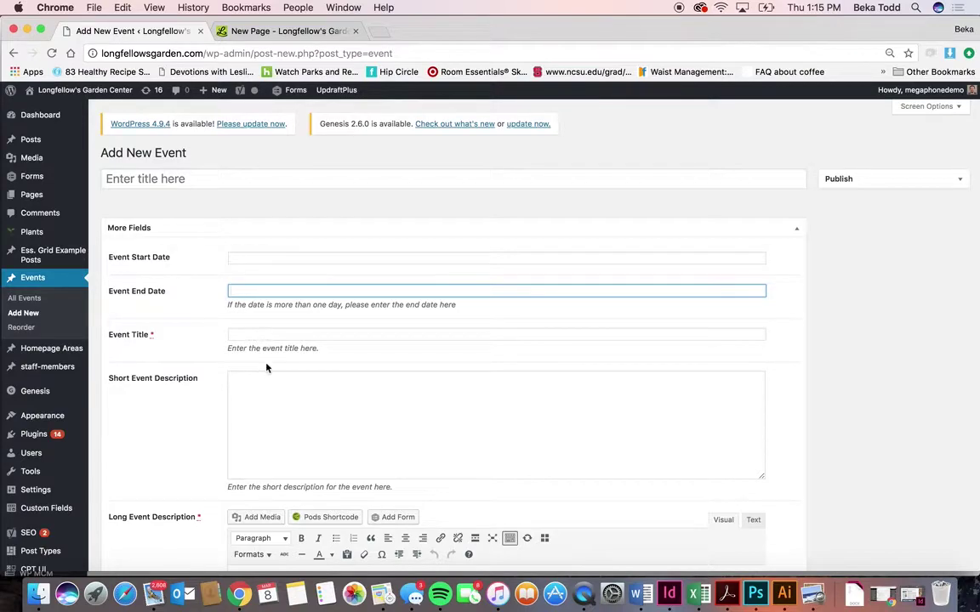
left_click(270, 335)
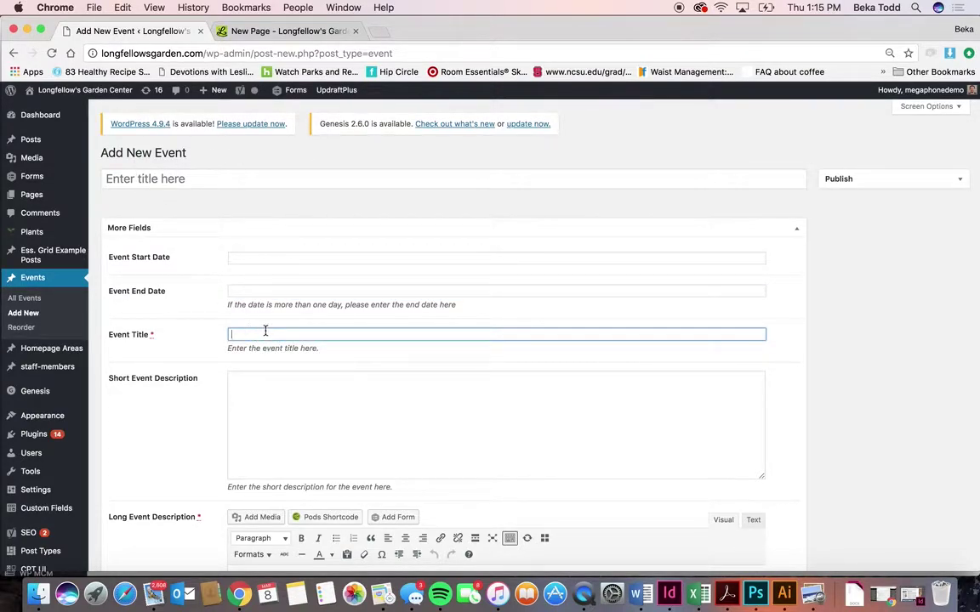
Examine the new event's description and image fields, and expand its publishing options.
scroll(312, 375, "down", 2)
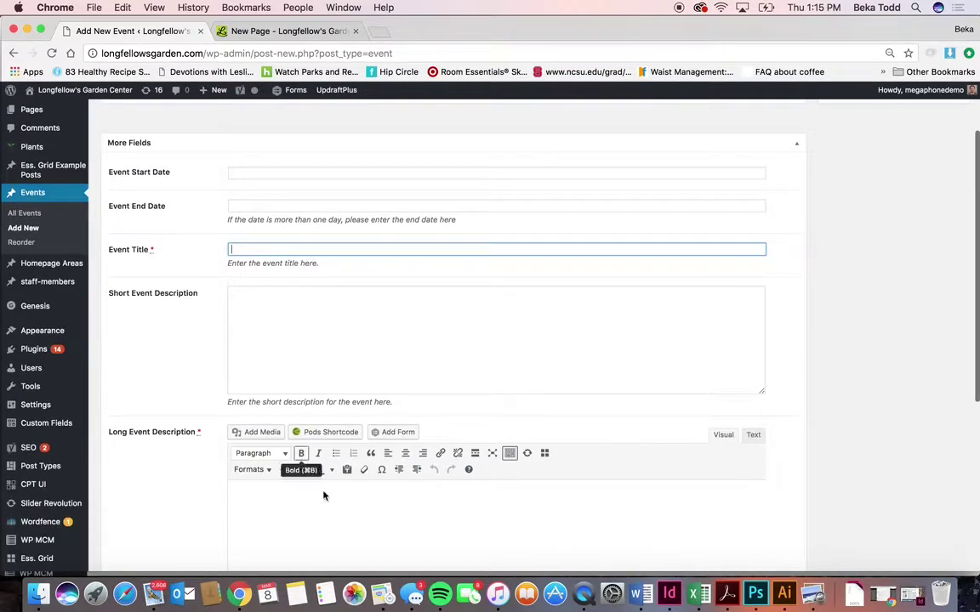
scroll(327, 506, "down", 4)
scroll(350, 449, "down", 3)
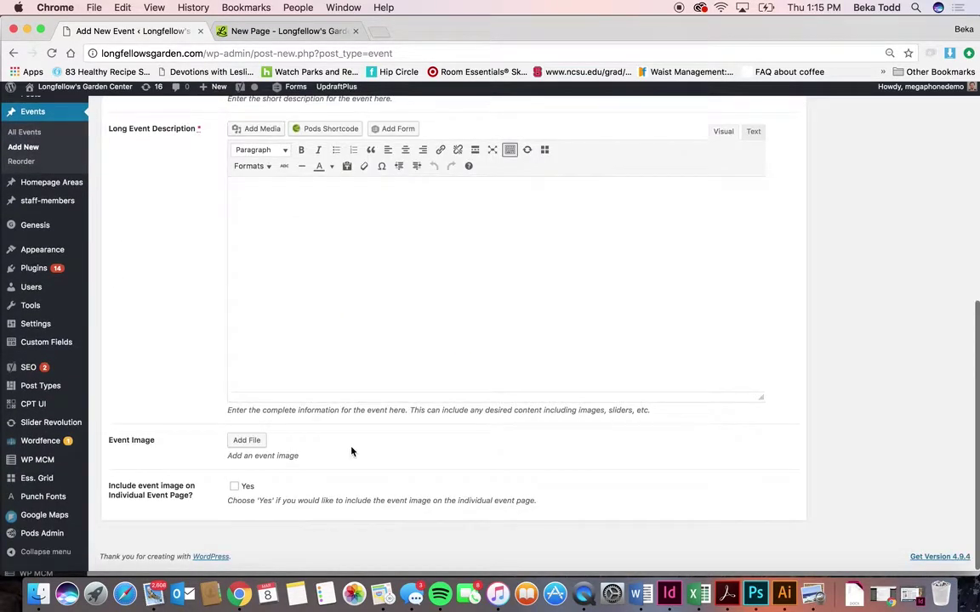
scroll(382, 451, "up", 10)
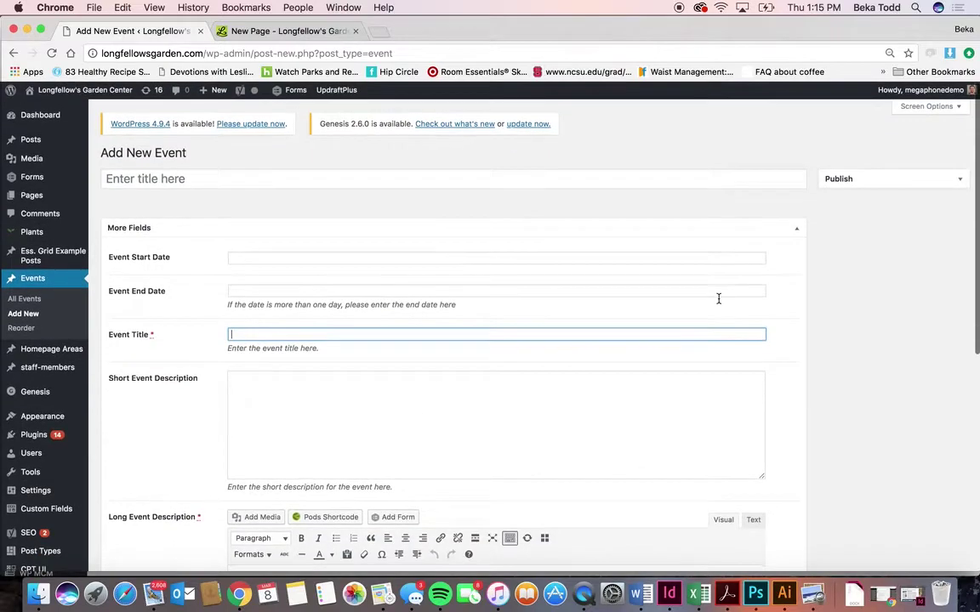
left_click(911, 179)
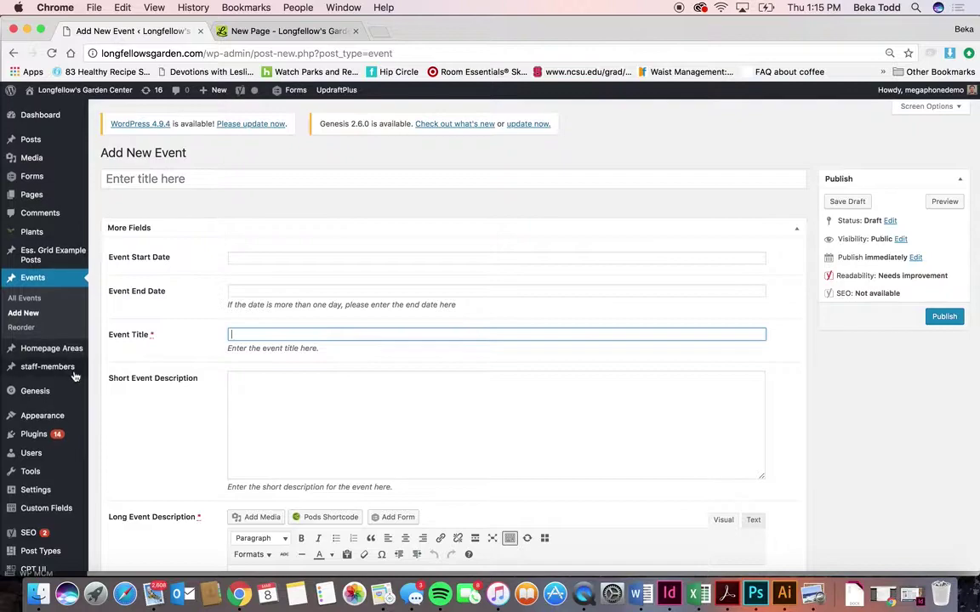
Open the list of Homepage Areas and view the site's live home page for comparison.
left_click(63, 350)
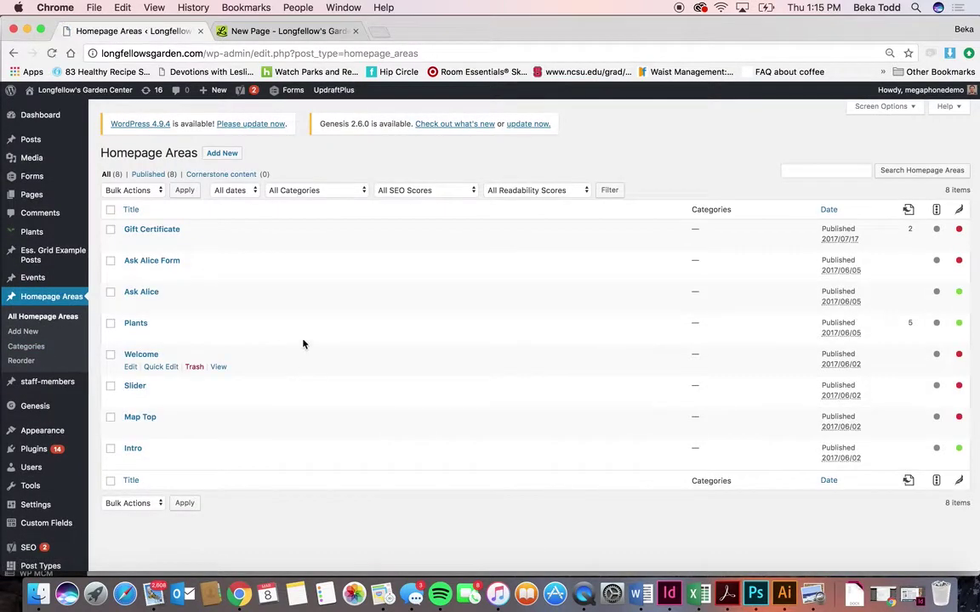
left_click(289, 31)
left_click(253, 120)
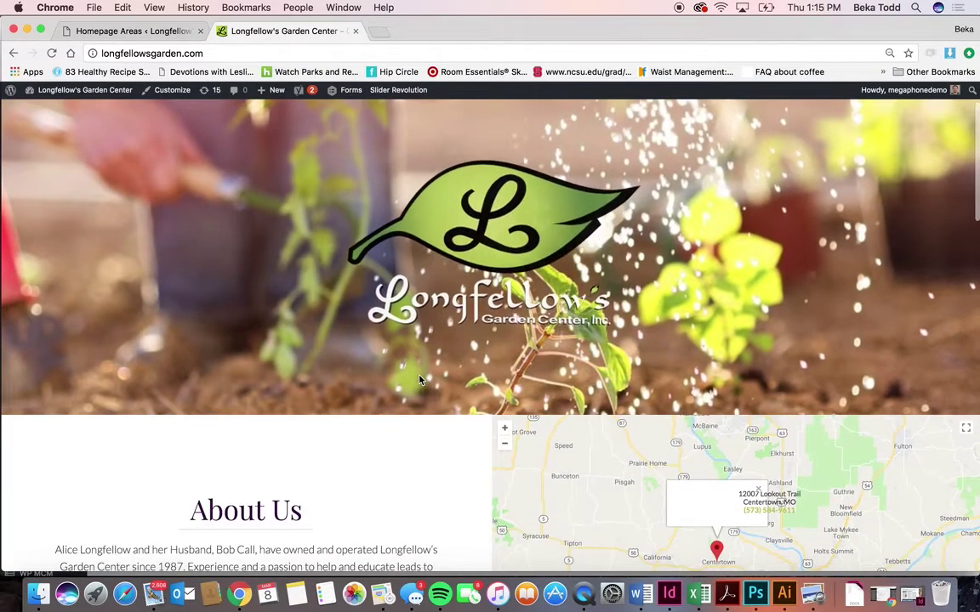
scroll(419, 379, "down", 5)
scroll(418, 379, "up", 5)
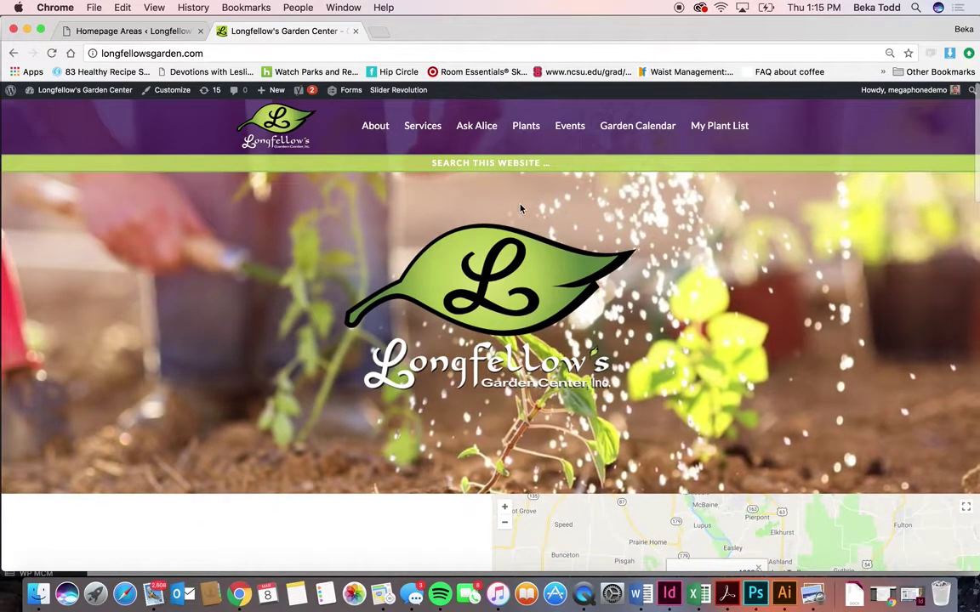
Open the Slider homepage area for editing and compare its shortcode with the slider on the live home page.
left_click(132, 30)
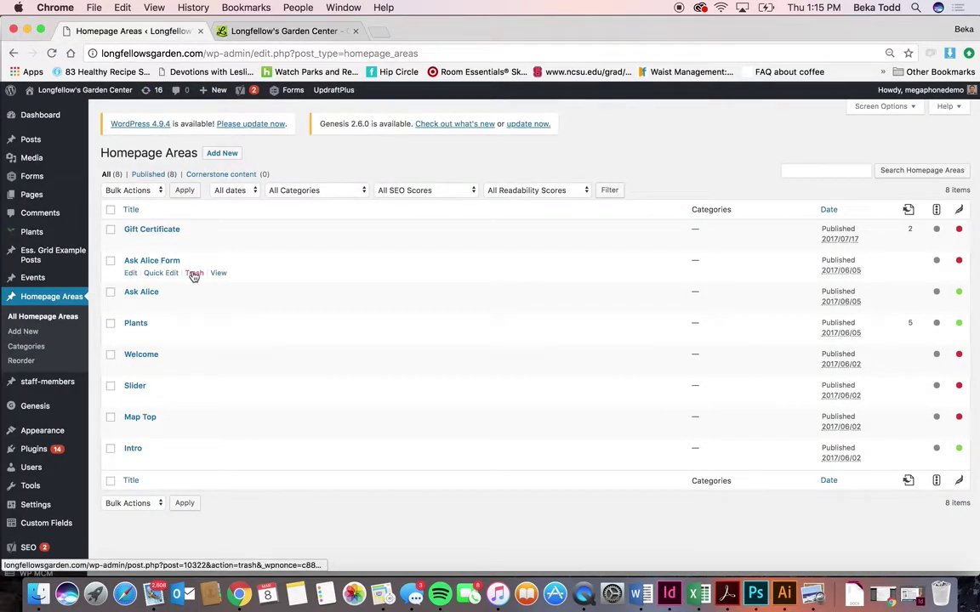
left_click(136, 387)
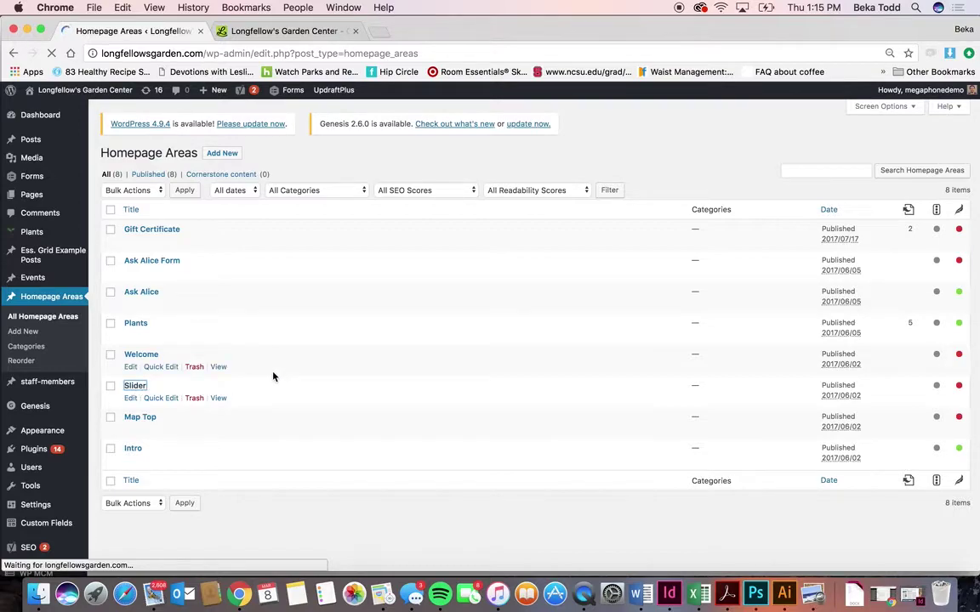
left_click(283, 30)
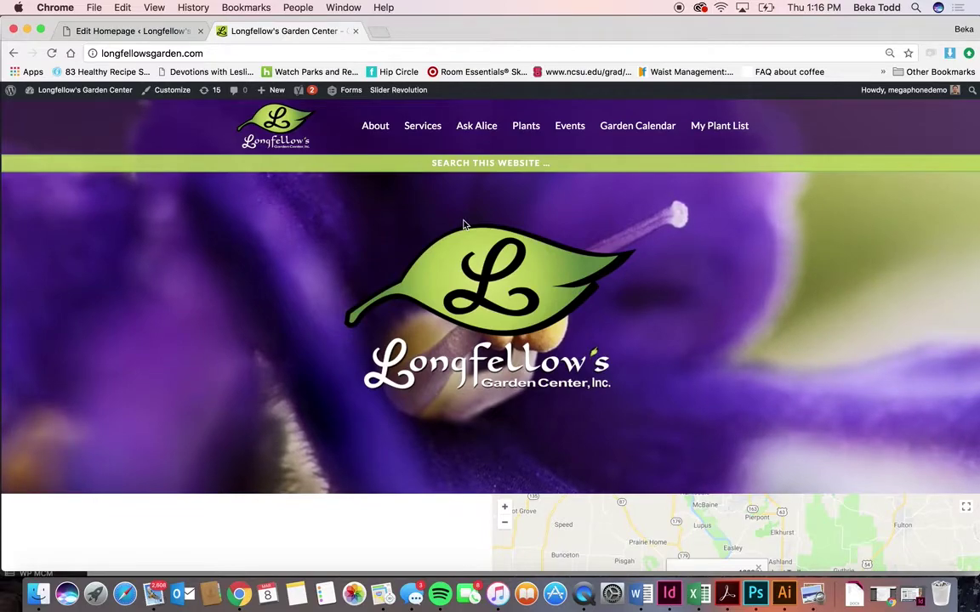
left_click(150, 34)
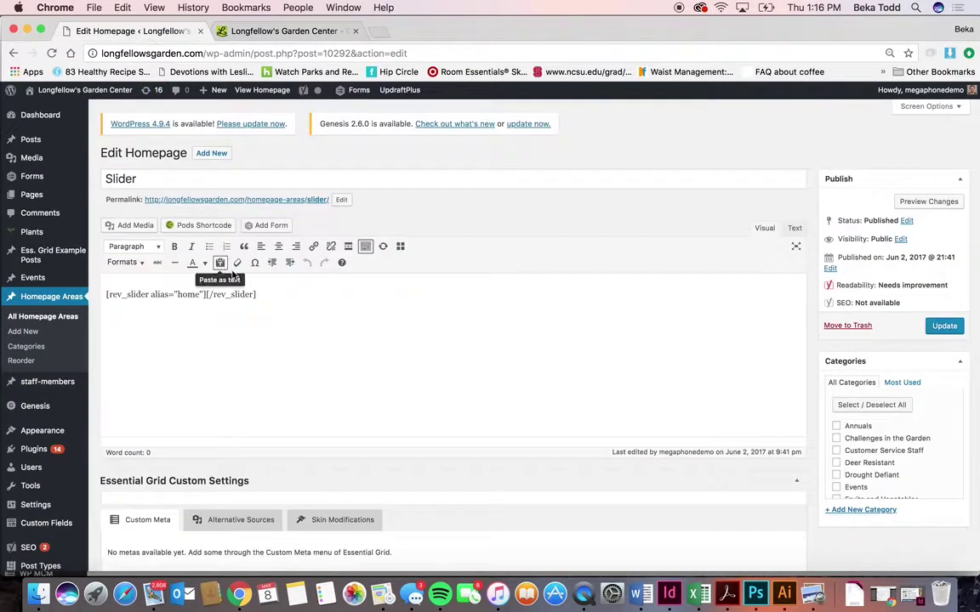
Return to all Homepage Areas and compare the list with the About Us and map sections of the live home page.
left_click(51, 316)
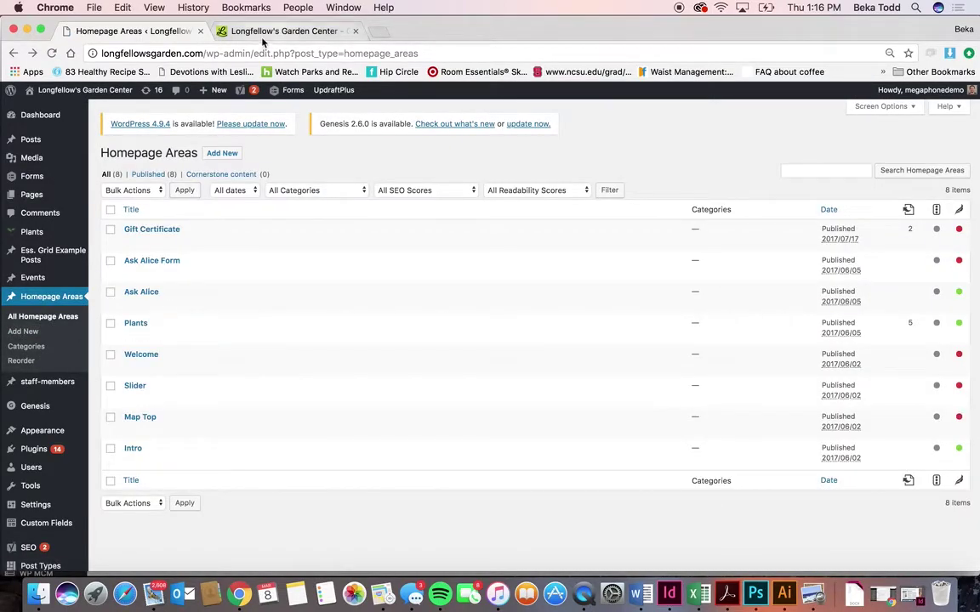
left_click(235, 33)
scroll(261, 355, "down", 5)
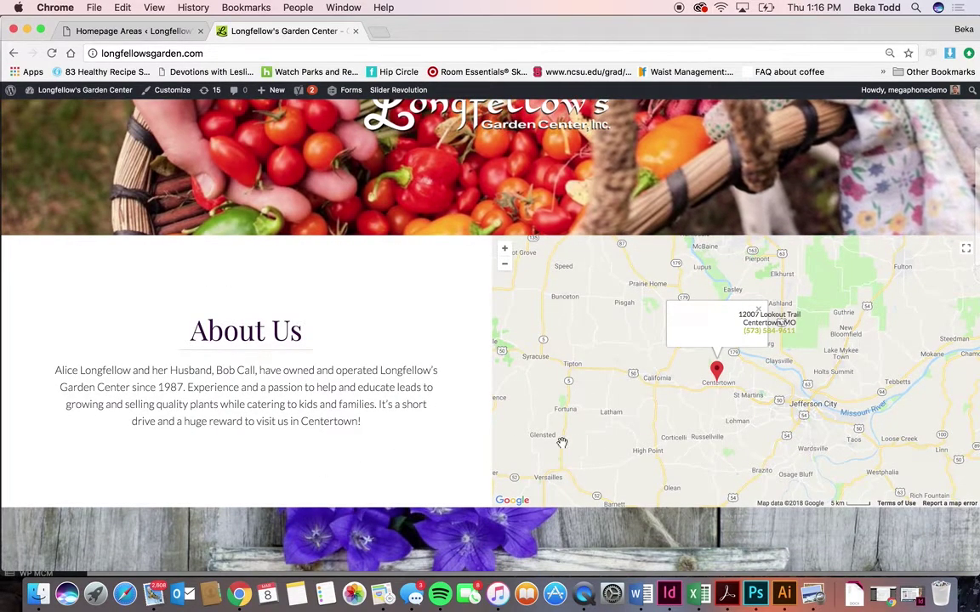
left_click(128, 31)
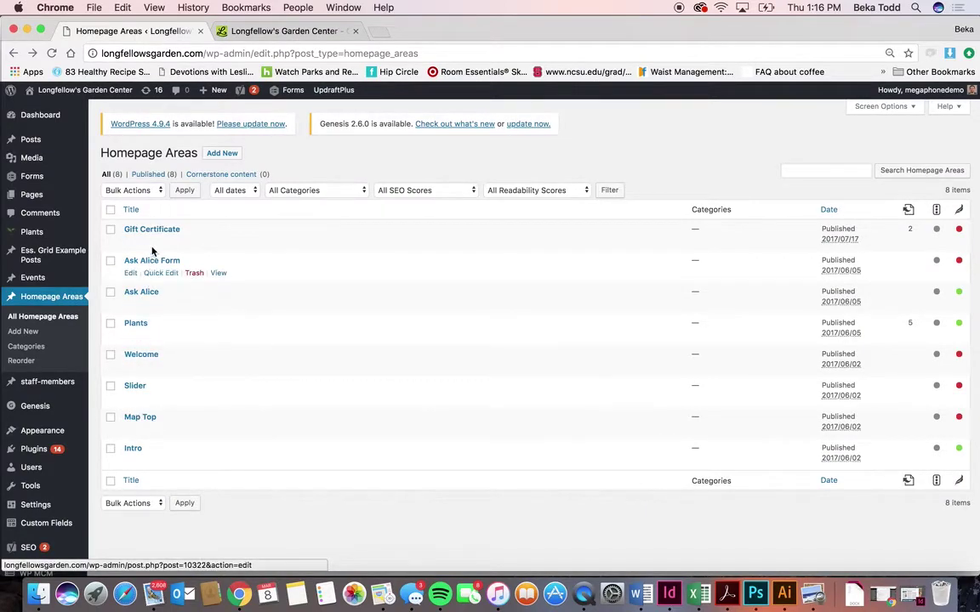
Open the Intro homepage area for editing and compare its text with the About Us section of the live home page.
left_click(133, 449)
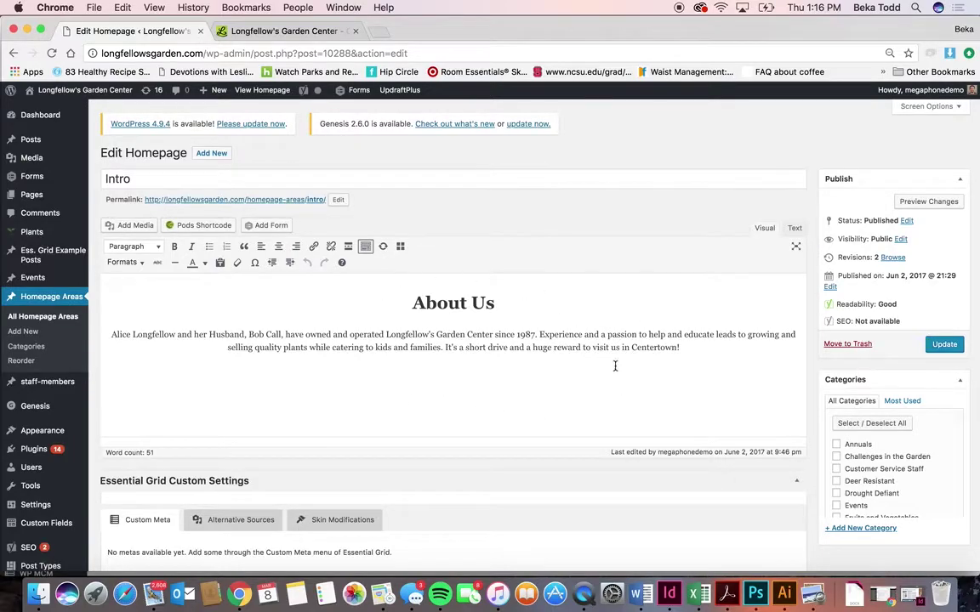
left_click(277, 32)
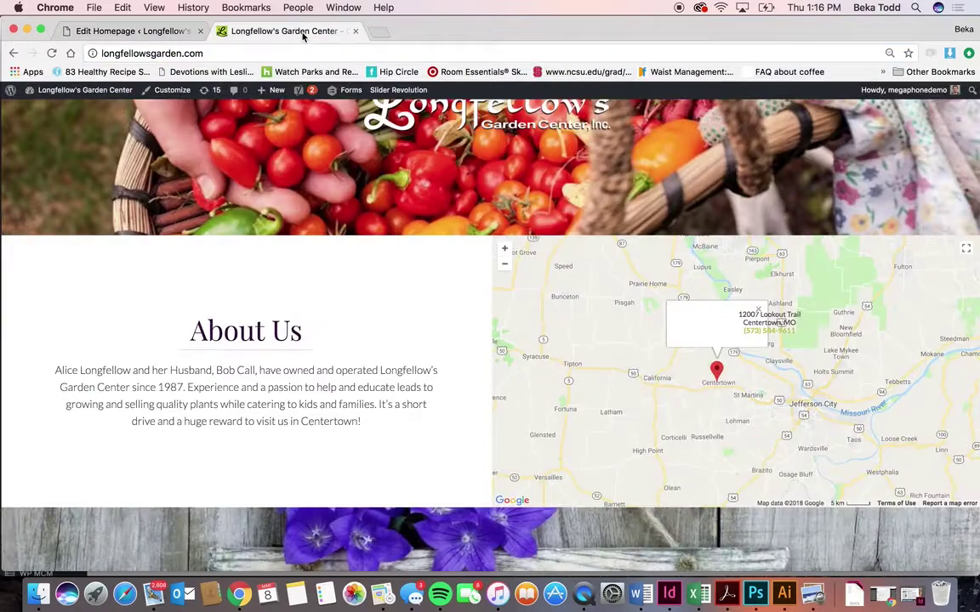
left_click(164, 40)
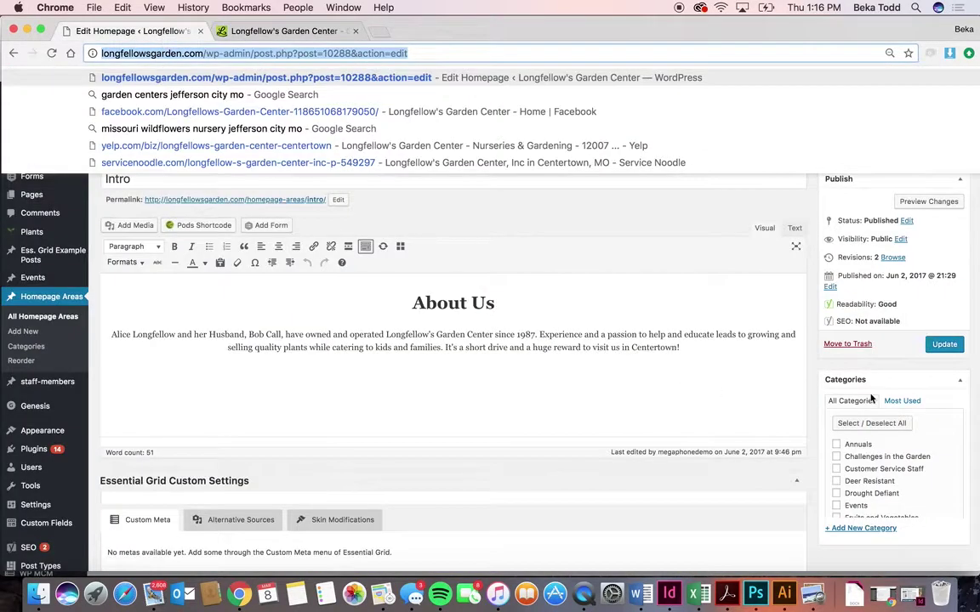
left_click(298, 34)
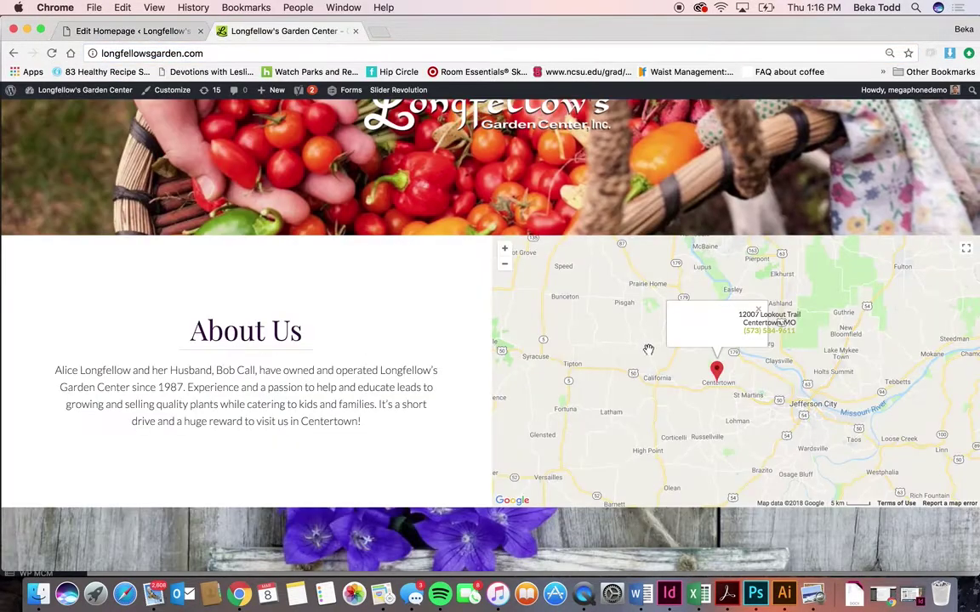
Review the Welcome banner and Our Plants sections on the live home page.
scroll(815, 470, "down", 2)
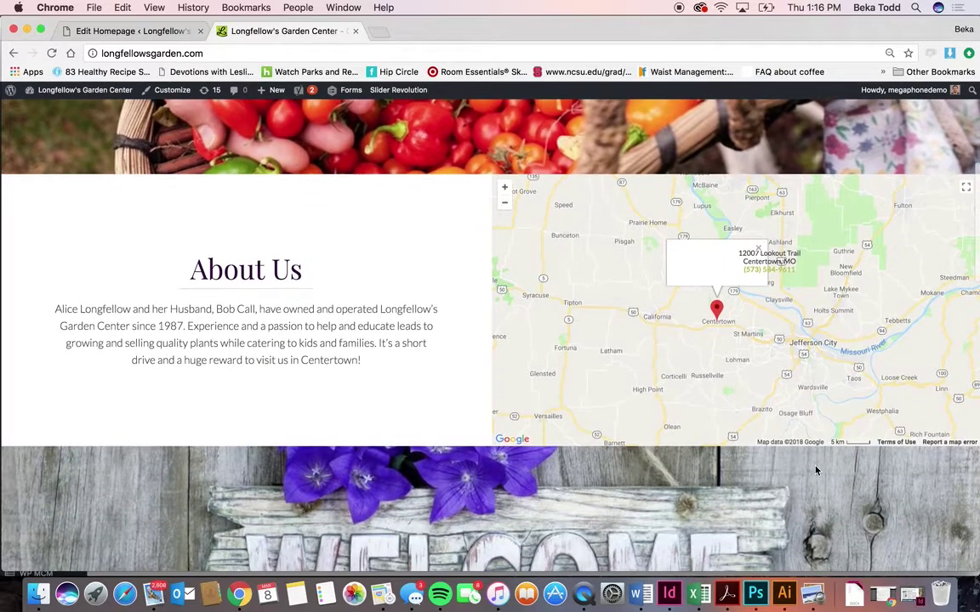
scroll(815, 470, "down", 8)
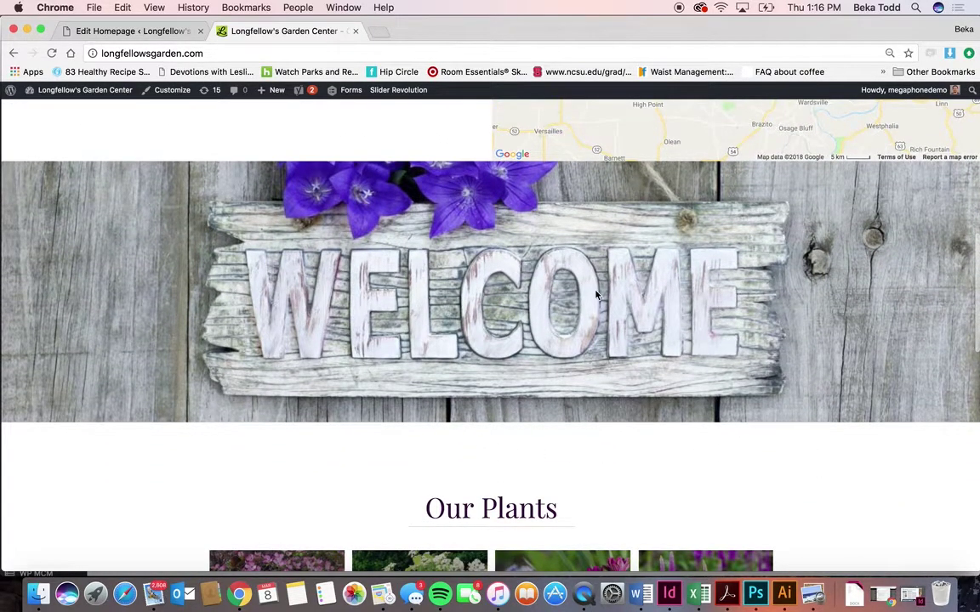
scroll(595, 294, "down", 5)
scroll(596, 294, "down", 4)
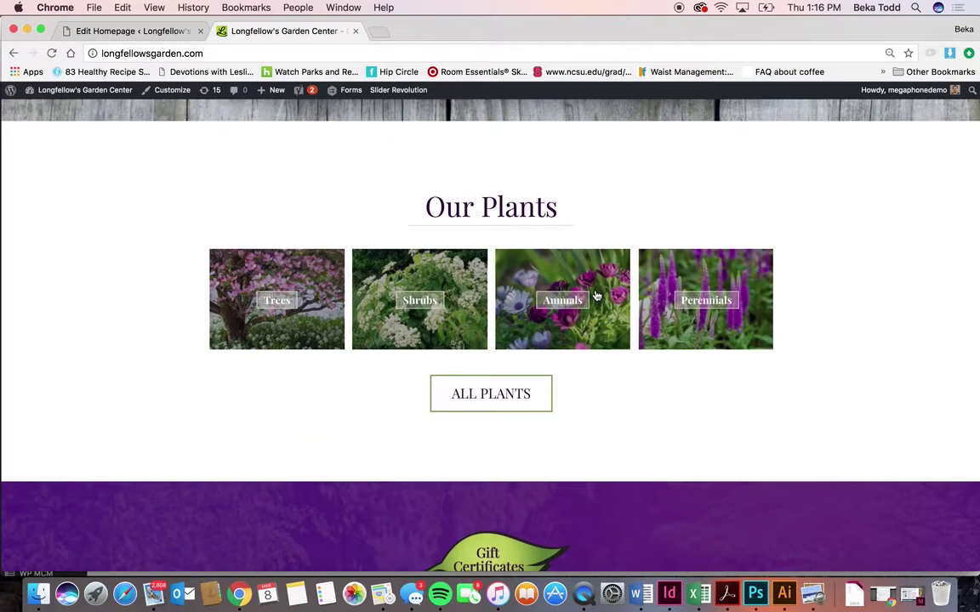
scroll(595, 295, "down", 1)
Return to all Homepage Areas, and review the Gift Certificates and Ask Alice sections of the live home page.
left_click(165, 30)
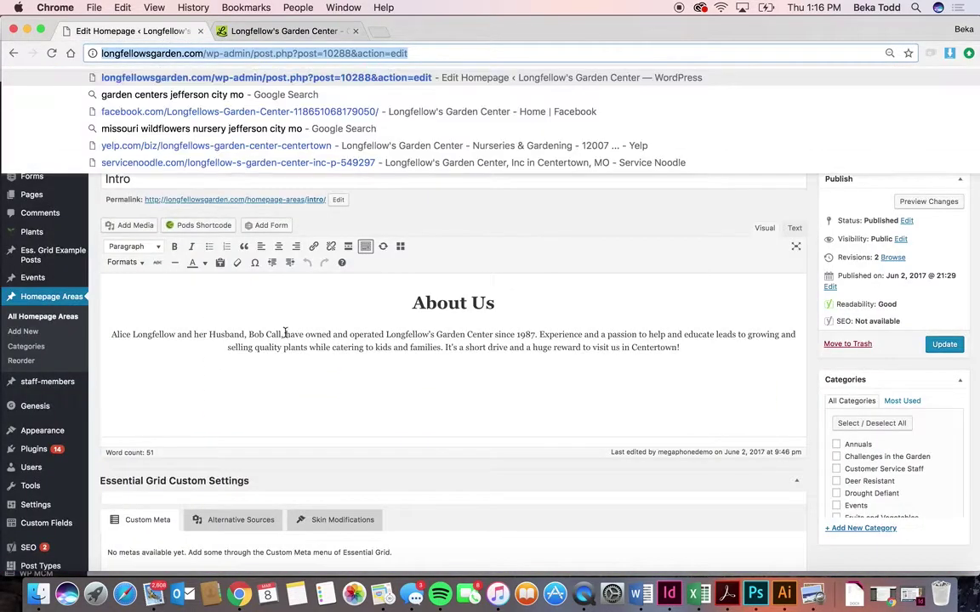
left_click(61, 317)
left_click(264, 31)
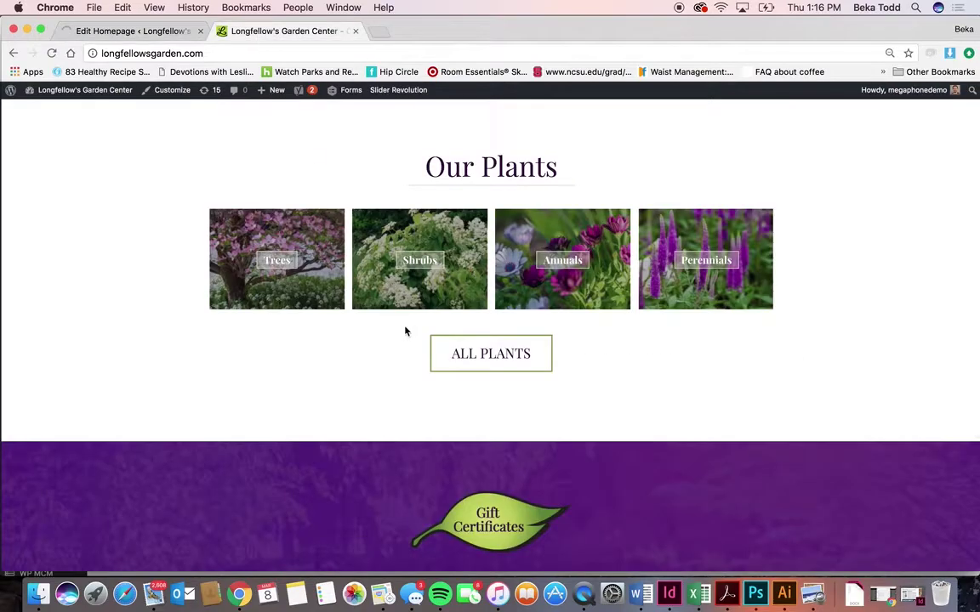
scroll(405, 331, "down", 7)
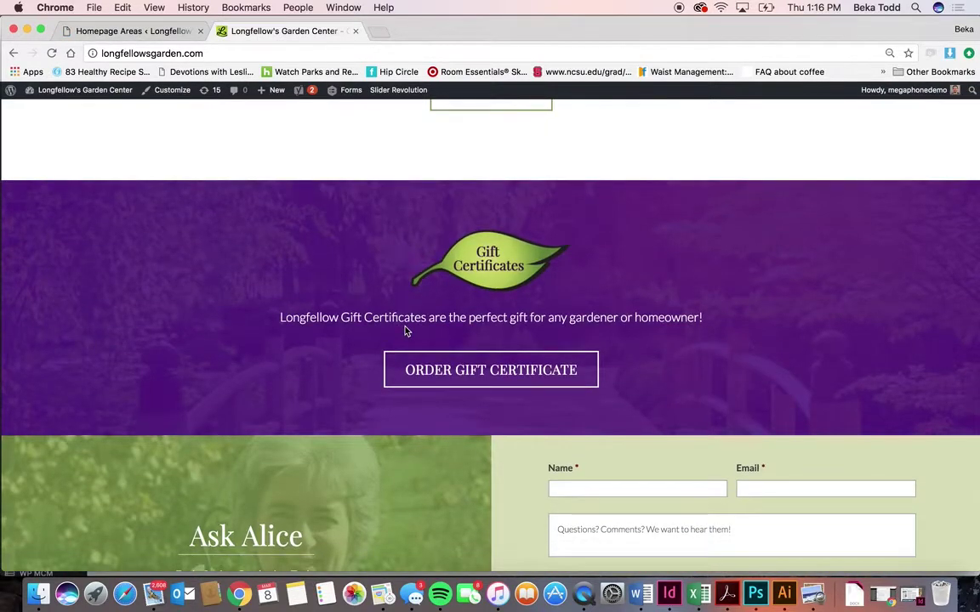
scroll(404, 330, "down", 3)
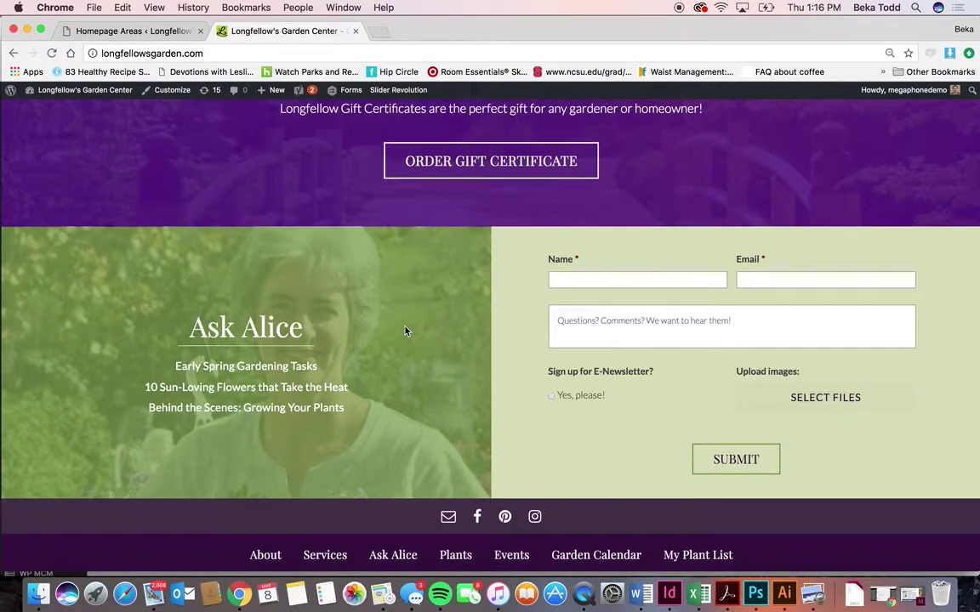
Open the Plants homepage area for editing and compare its grid shortcode with the Our Plants section of the live home page.
left_click(143, 32)
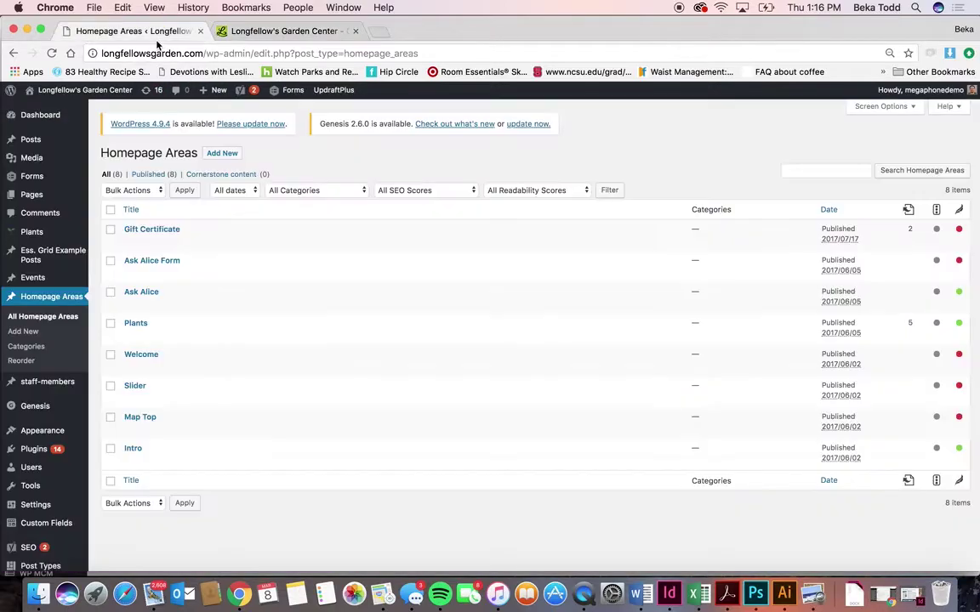
left_click(143, 324)
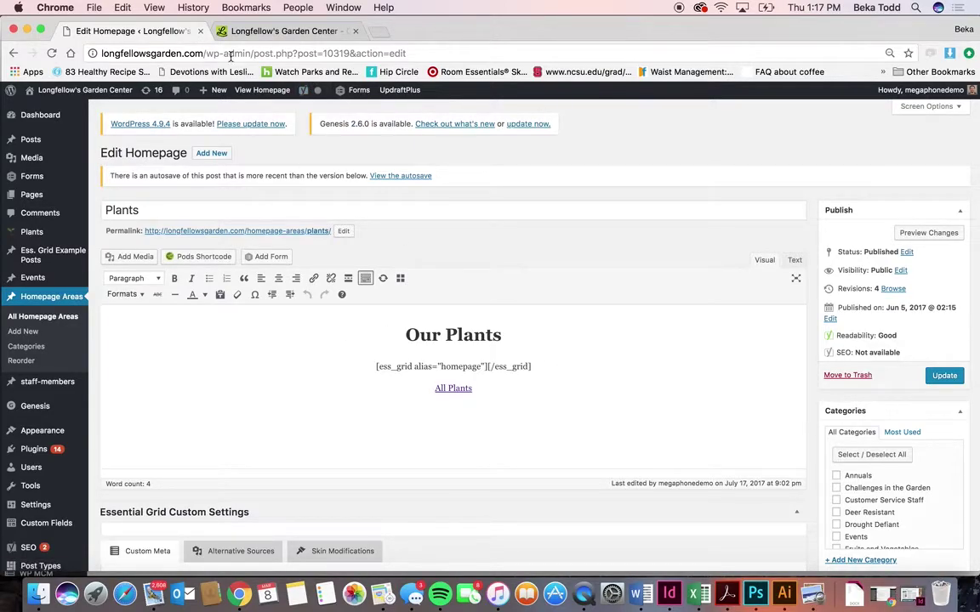
left_click(240, 31)
scroll(499, 409, "up", 5)
scroll(498, 412, "up", 2)
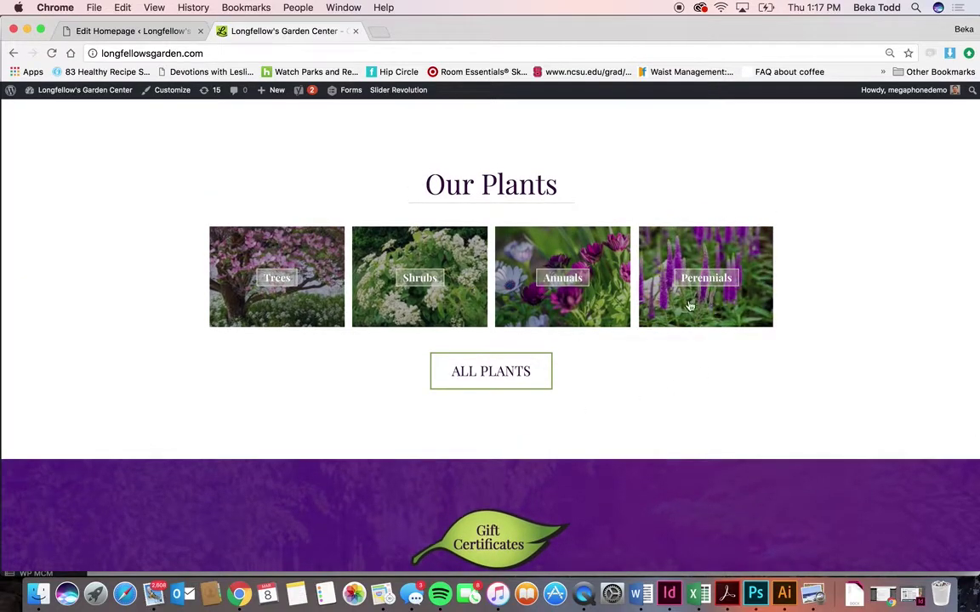
Look over the Ask Alice section, contact form and footer links of the live home page.
scroll(638, 341, "down", 6)
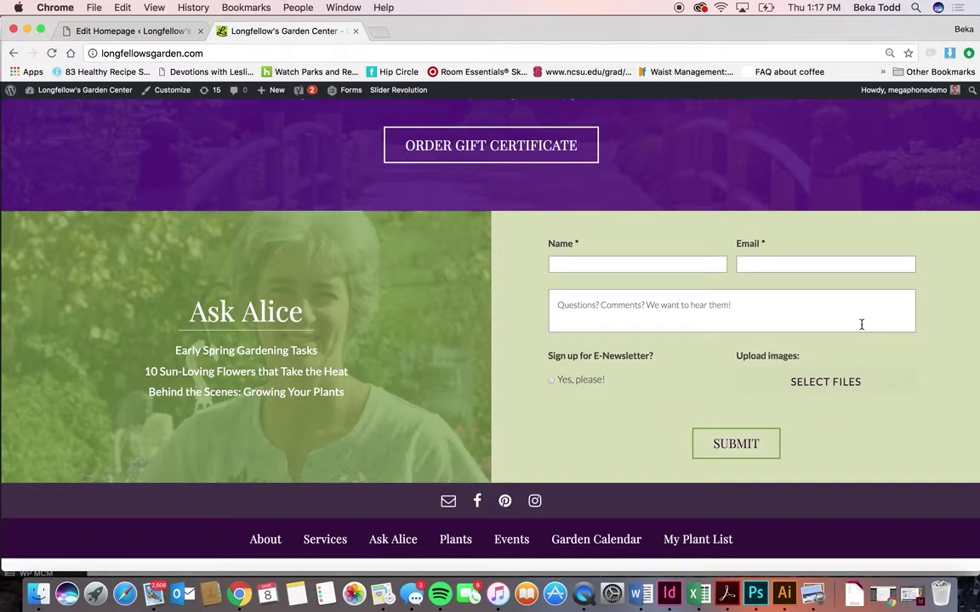
scroll(547, 308, "down", 3)
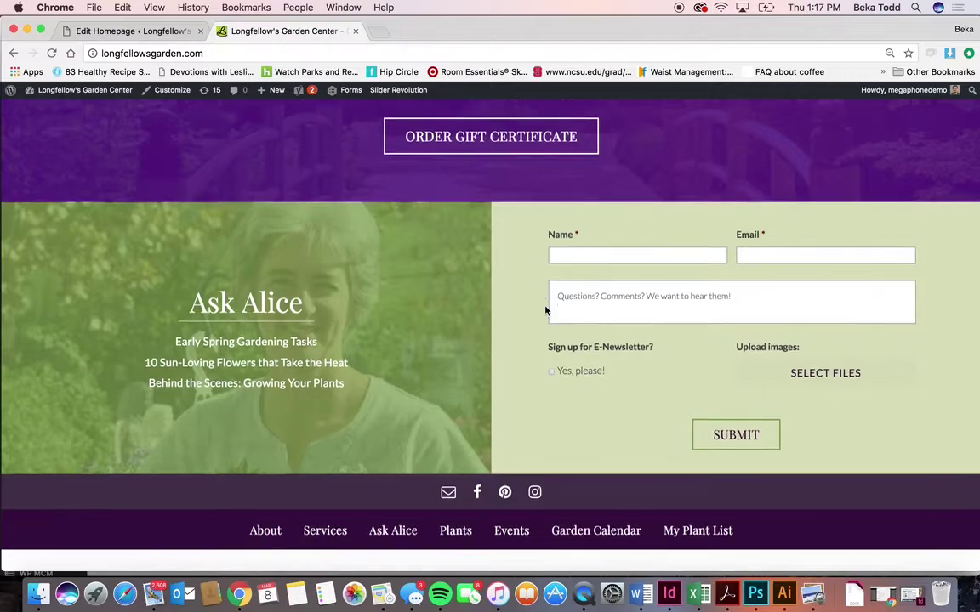
scroll(547, 308, "up", 10)
Open the list of staff-members in the admin and view the Our Staff page on the live site.
left_click(145, 32)
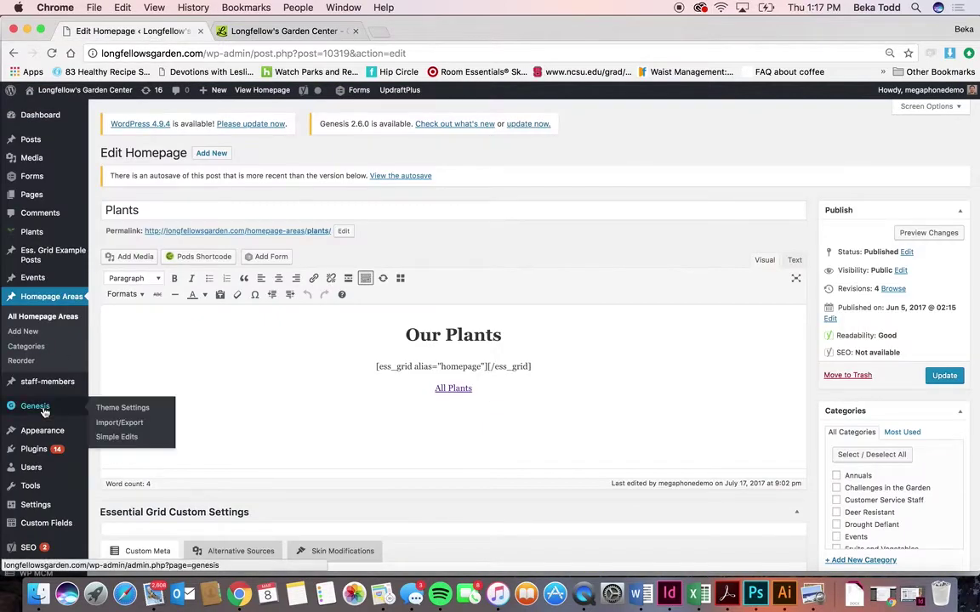
scroll(25, 463, "down", 1)
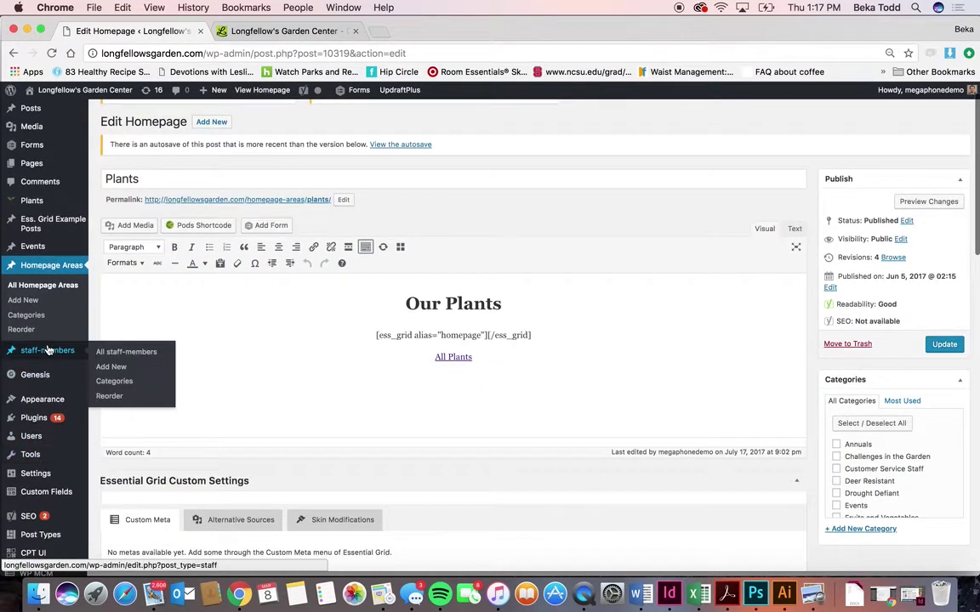
left_click(281, 31)
scroll(299, 190, "up", 5)
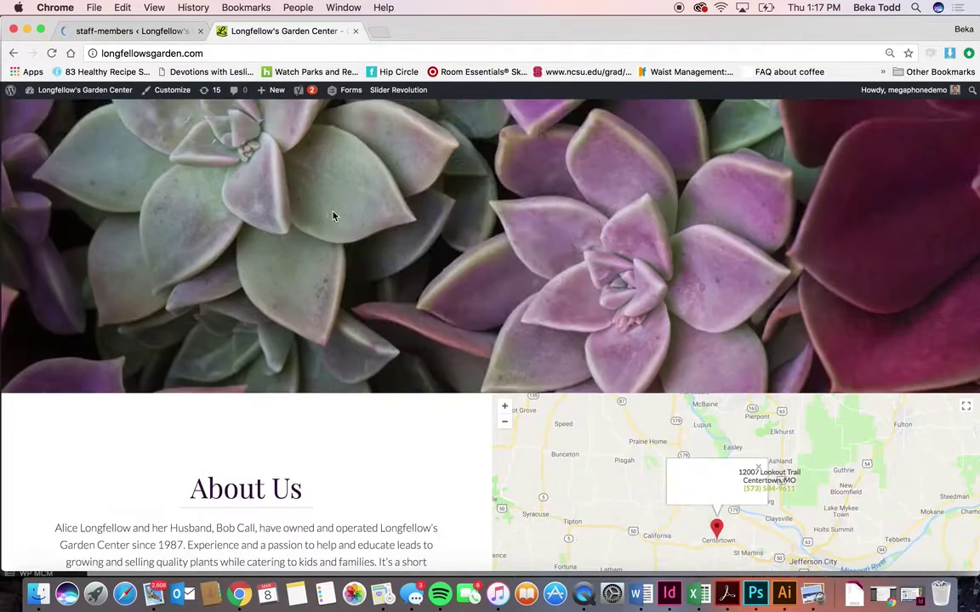
mouse_move(489, 134)
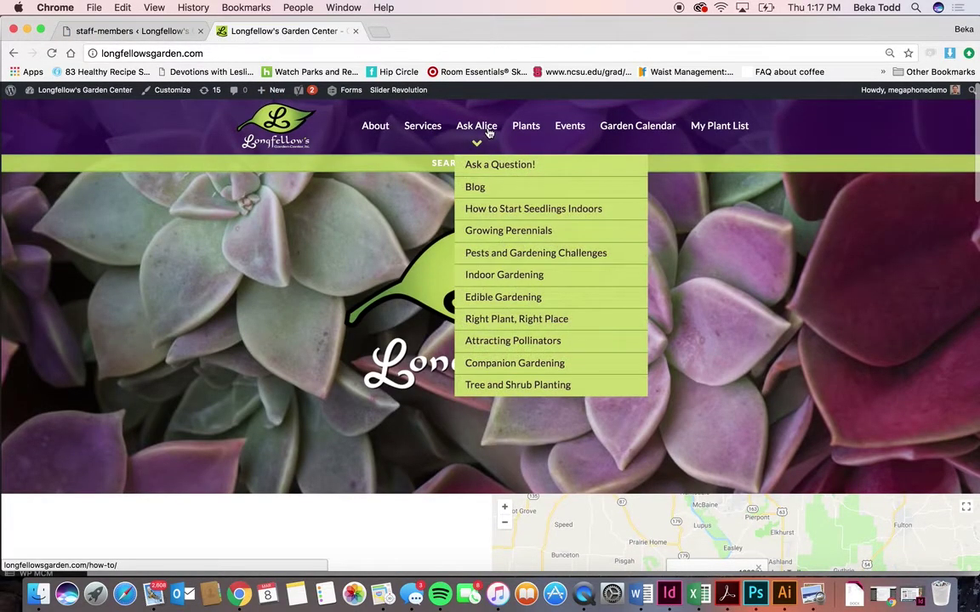
mouse_move(431, 129)
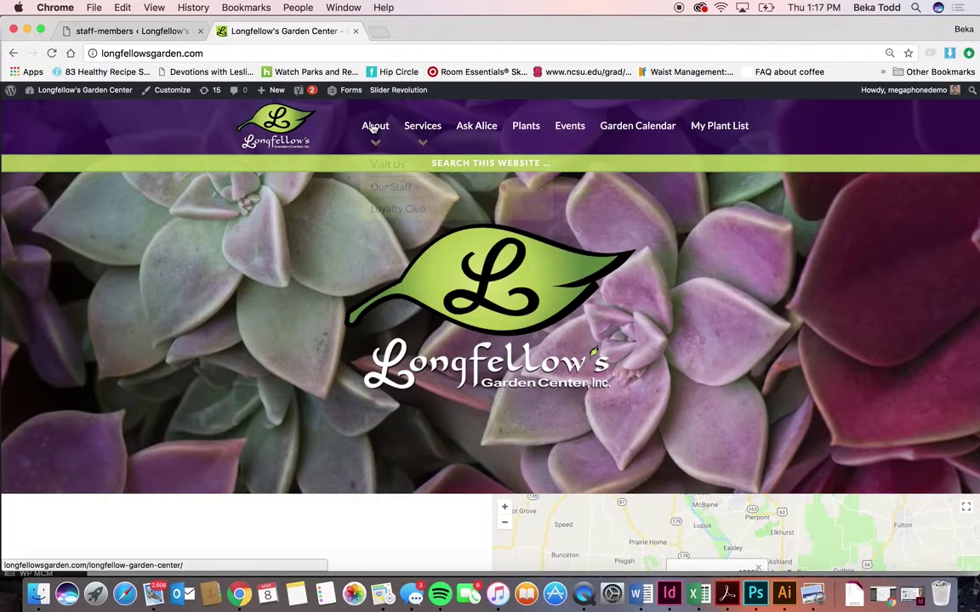
mouse_move(375, 135)
left_click(403, 193)
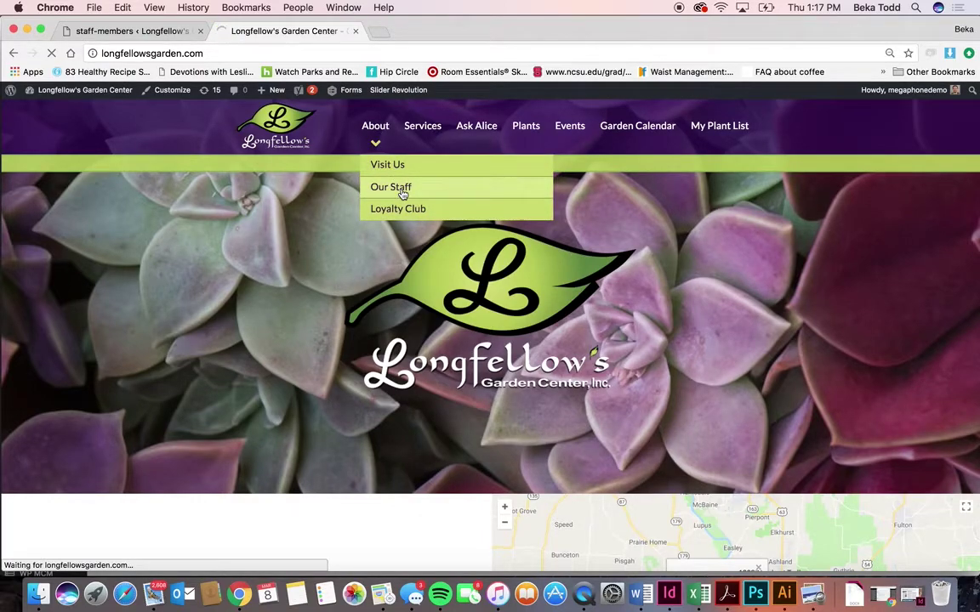
scroll(321, 328, "down", 5)
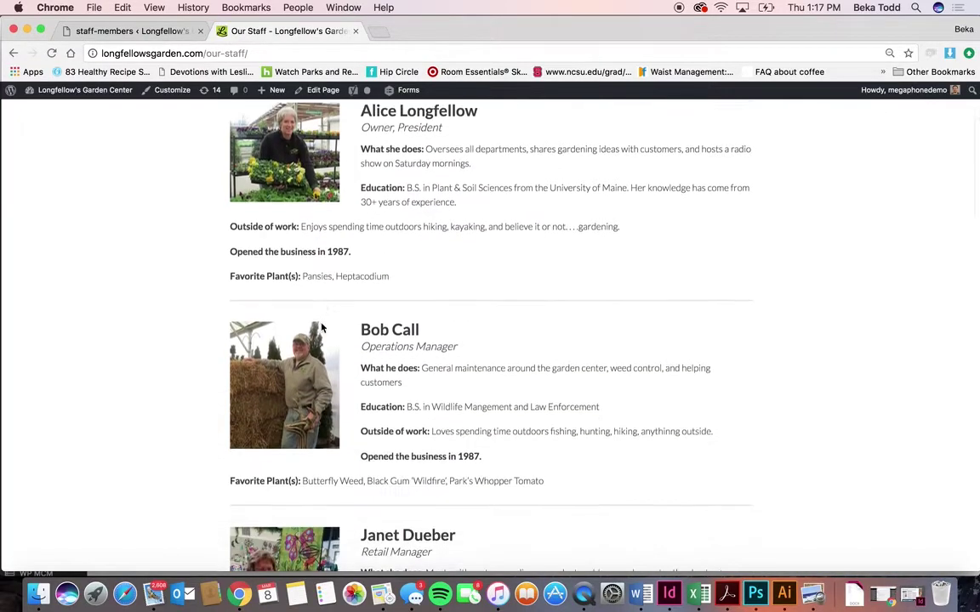
Open the Retail Merchandiser's staff entry for editing and examine its name, position title, bio, contact and staff photo fields.
left_click(136, 38)
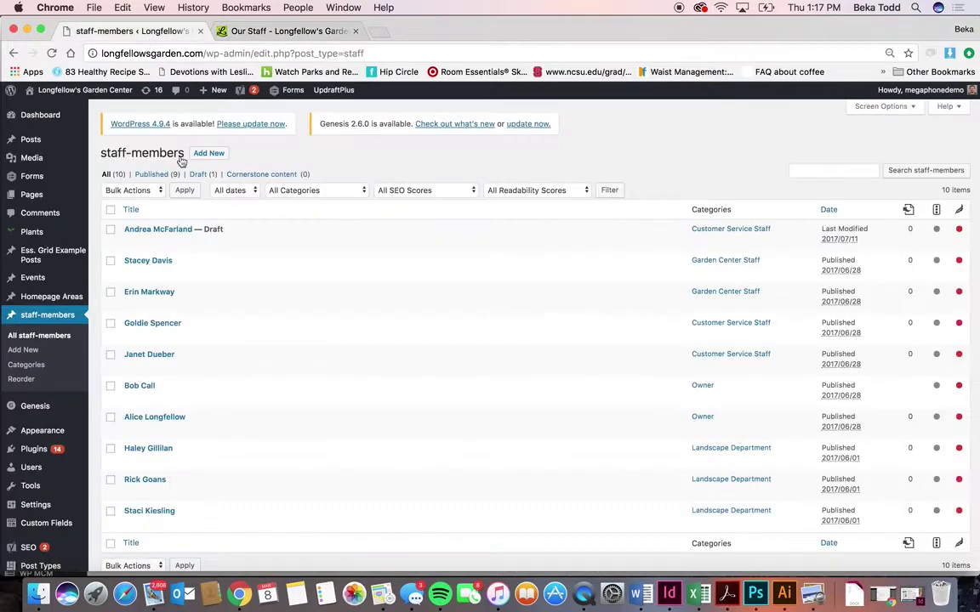
left_click(156, 324)
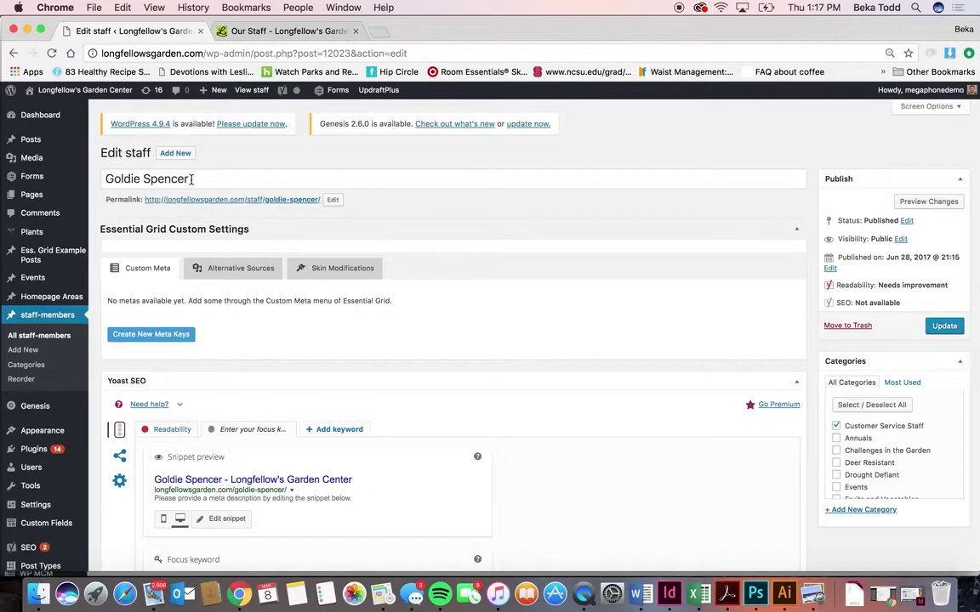
scroll(193, 333, "down", 10)
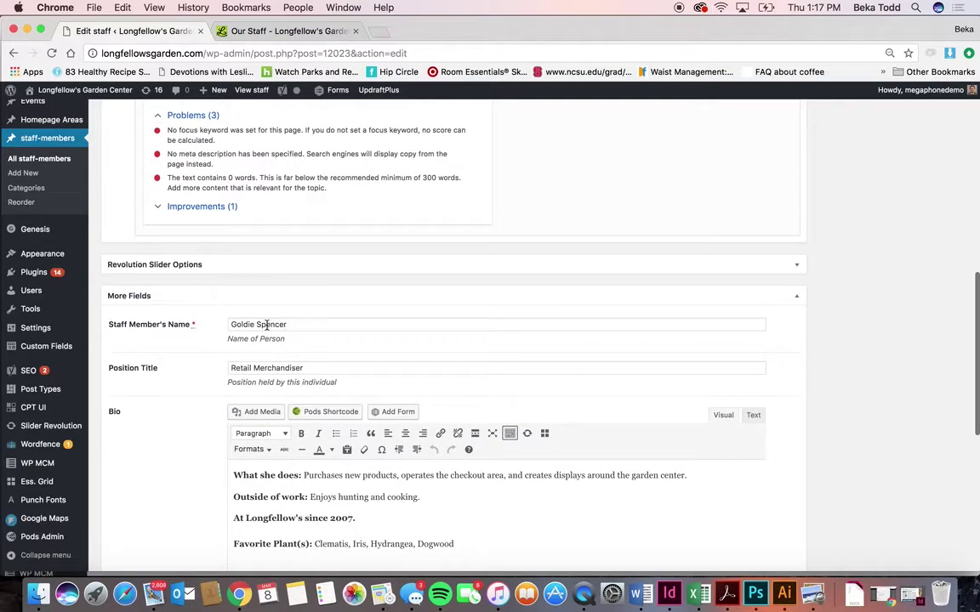
scroll(264, 476, "down", 3)
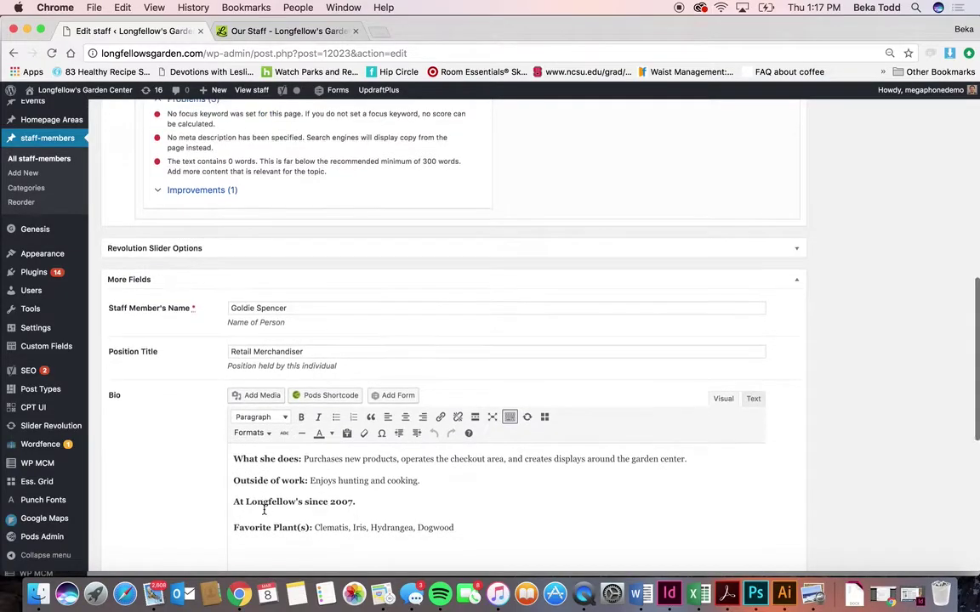
scroll(284, 497, "down", 6)
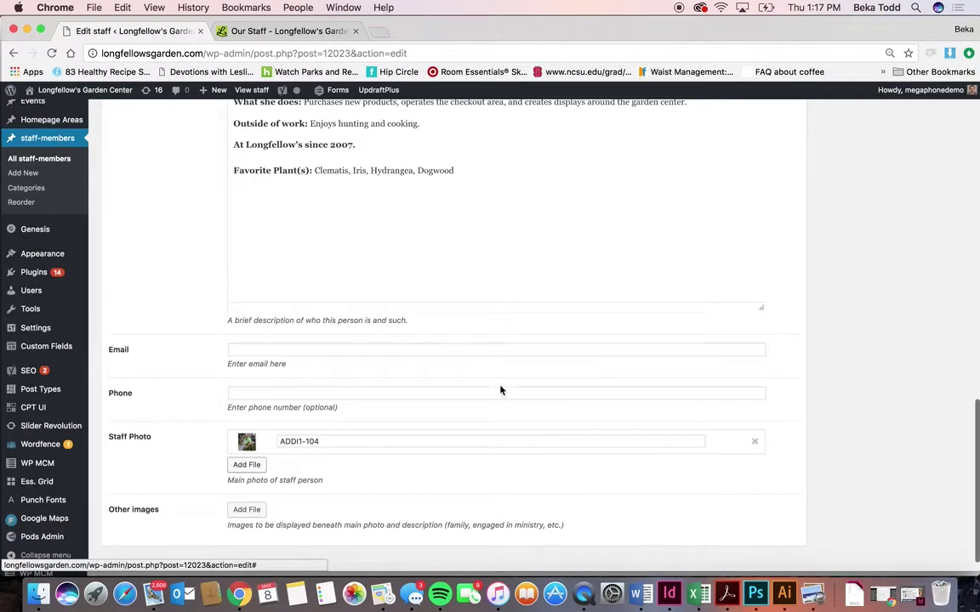
scroll(536, 368, "up", 20)
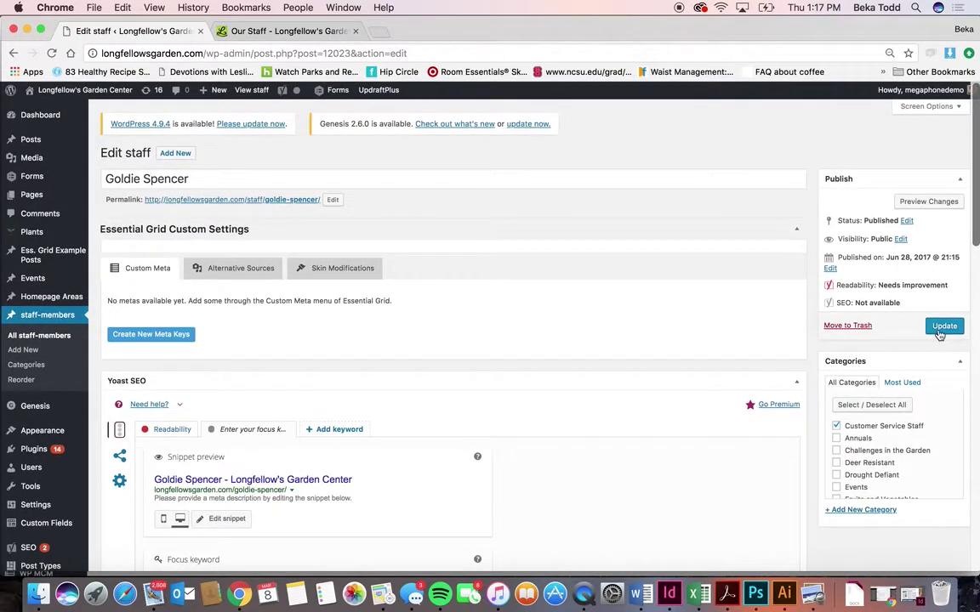
Examine the full list of categories available for the staff entry.
scroll(888, 434, "down", 6)
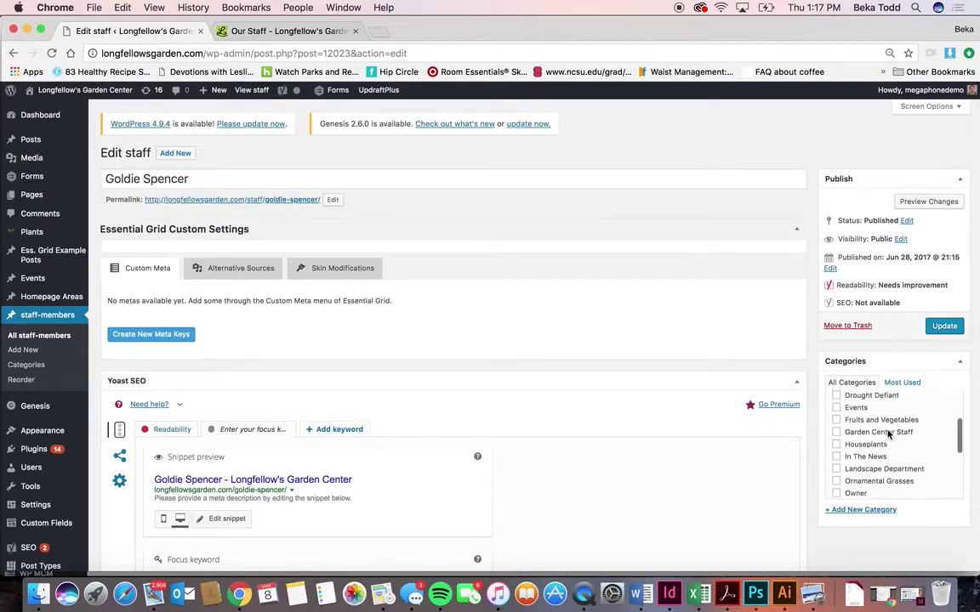
scroll(888, 434, "down", 8)
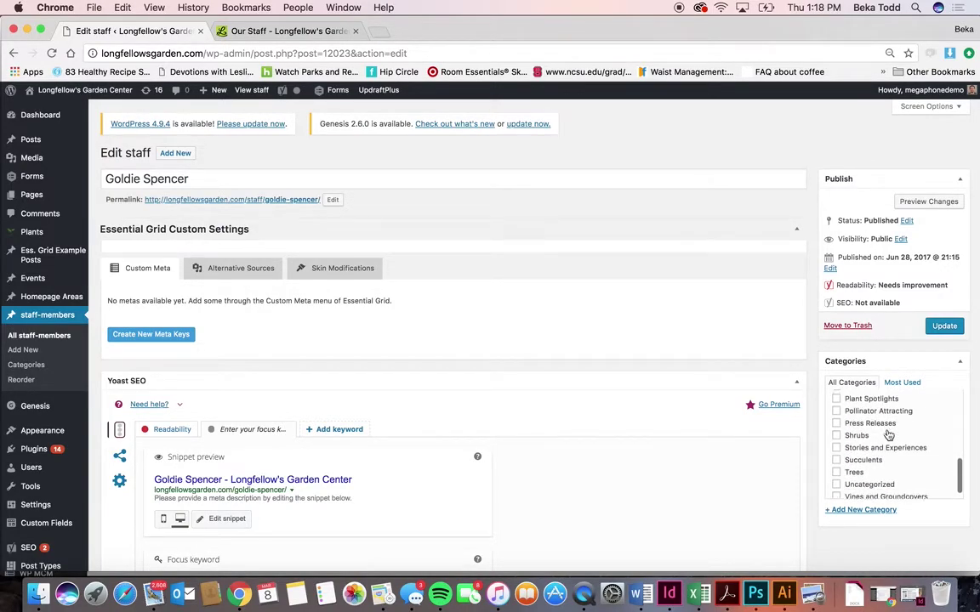
scroll(888, 434, "up", 5)
scroll(888, 435, "up", 7)
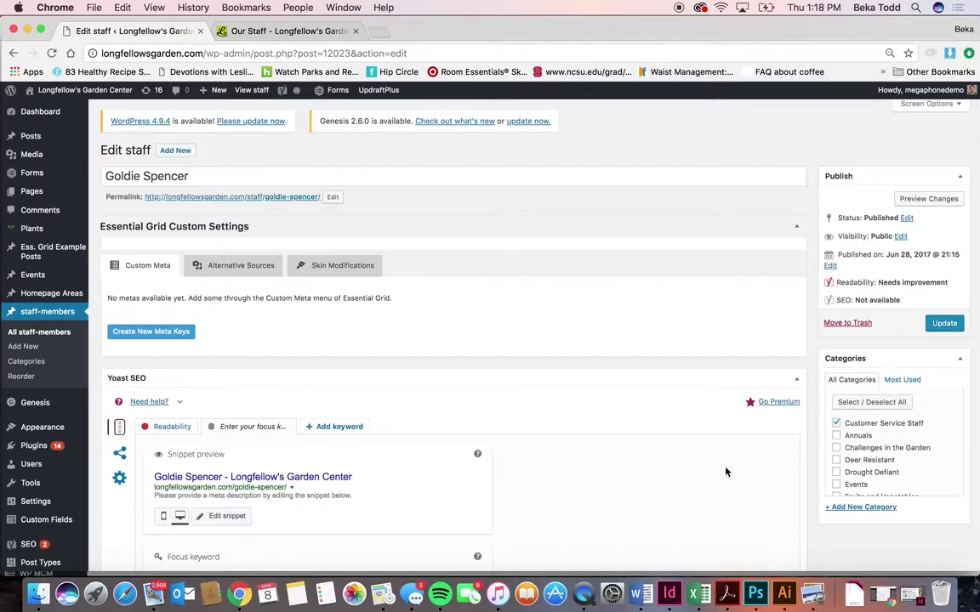
Return to all staff-members, start a new staff entry and examine its blank fields.
left_click(38, 331)
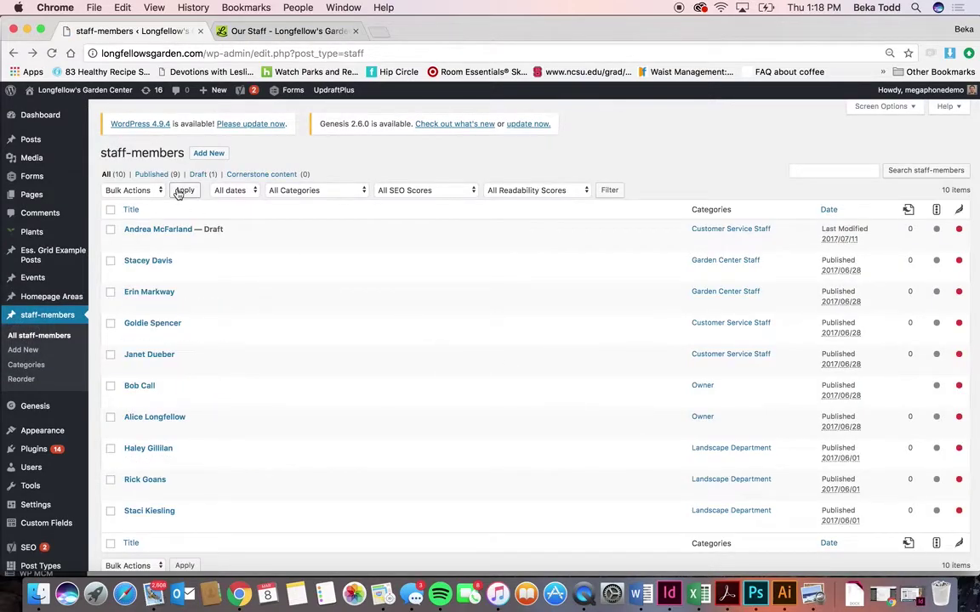
left_click(217, 159)
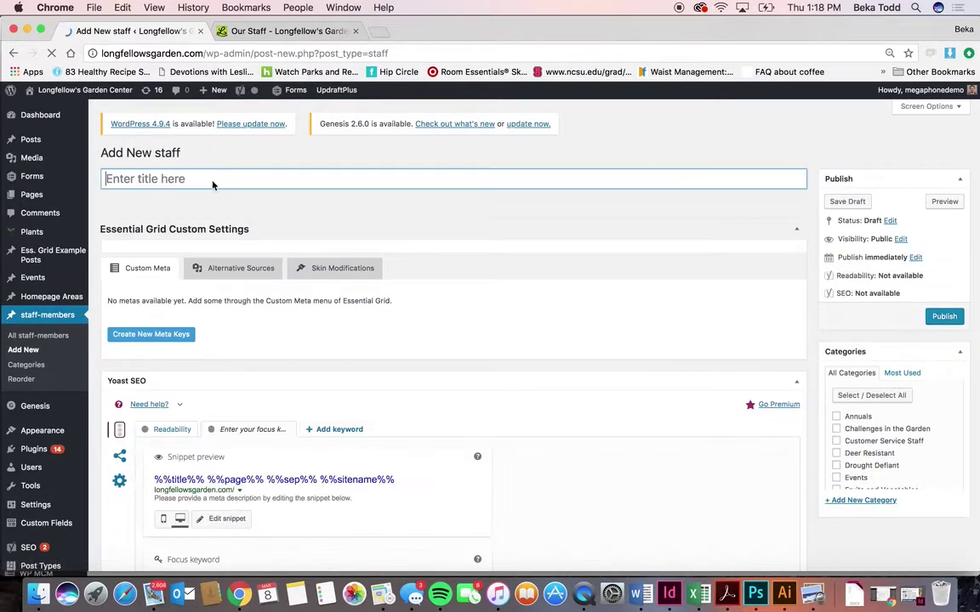
scroll(246, 208, "down", 20)
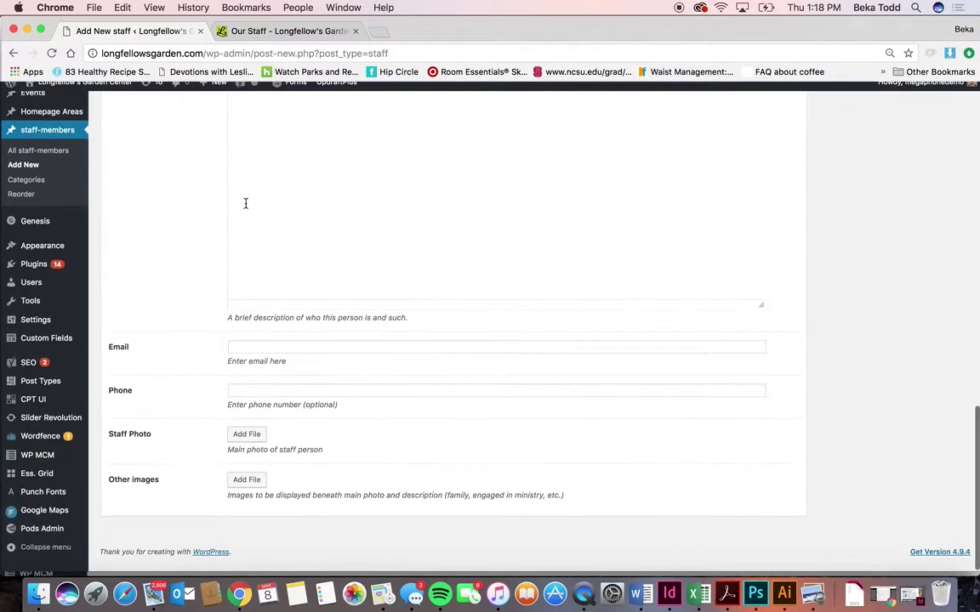
Return to all staff-members, compare the list with the live Our Staff page, and open the staff Reorder page.
scroll(266, 491, "up", 20)
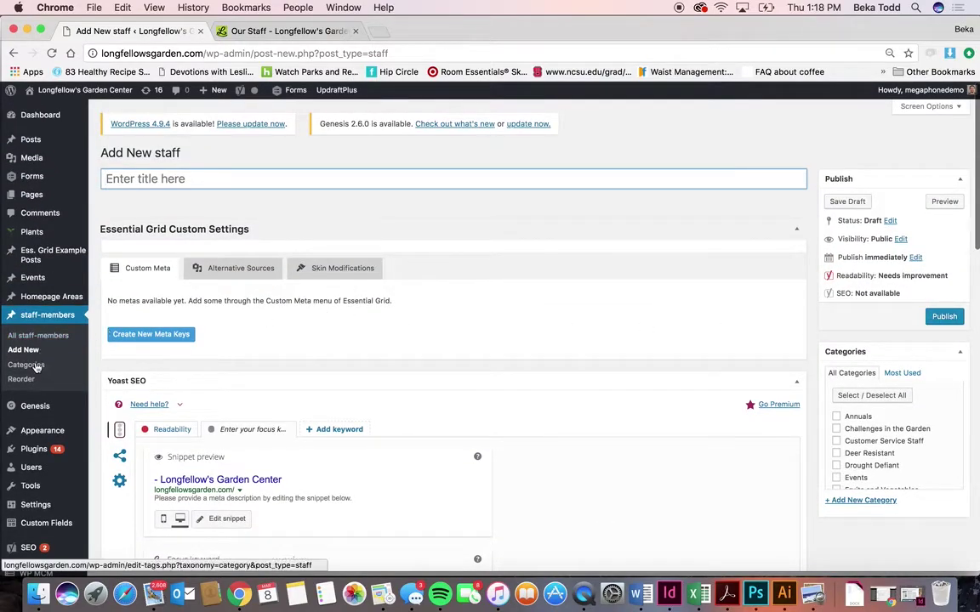
left_click(49, 335)
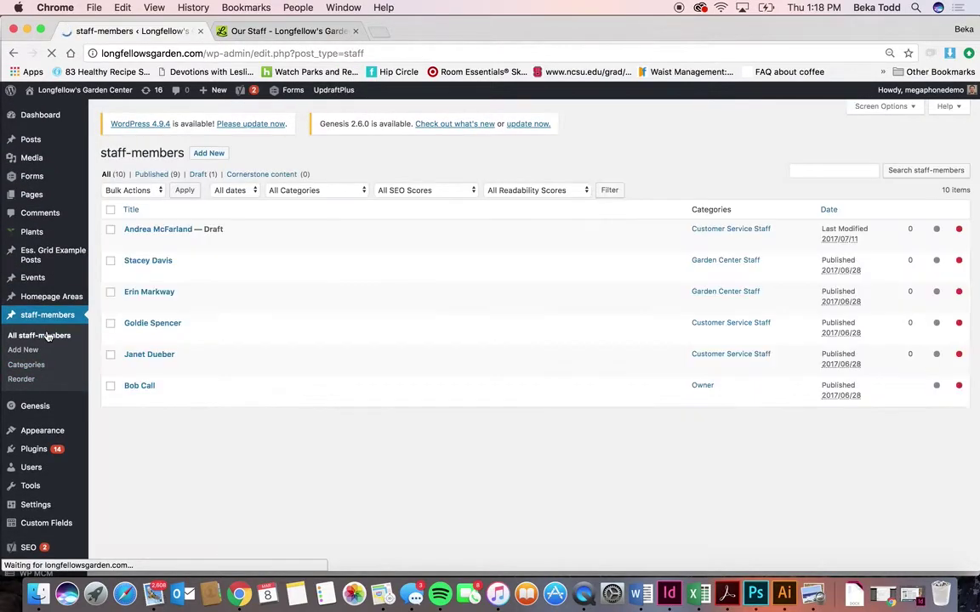
left_click(308, 31)
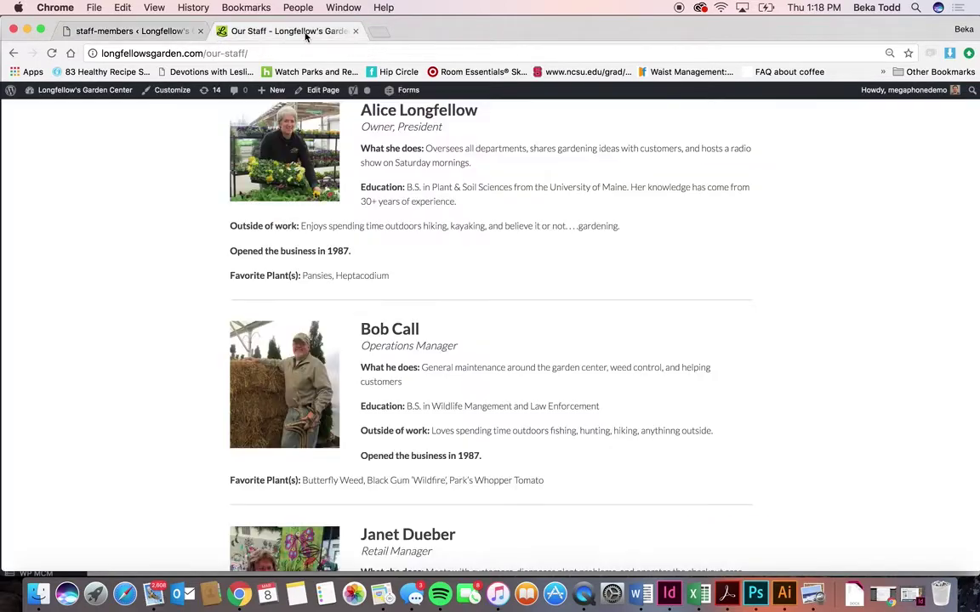
scroll(418, 254, "up", 5)
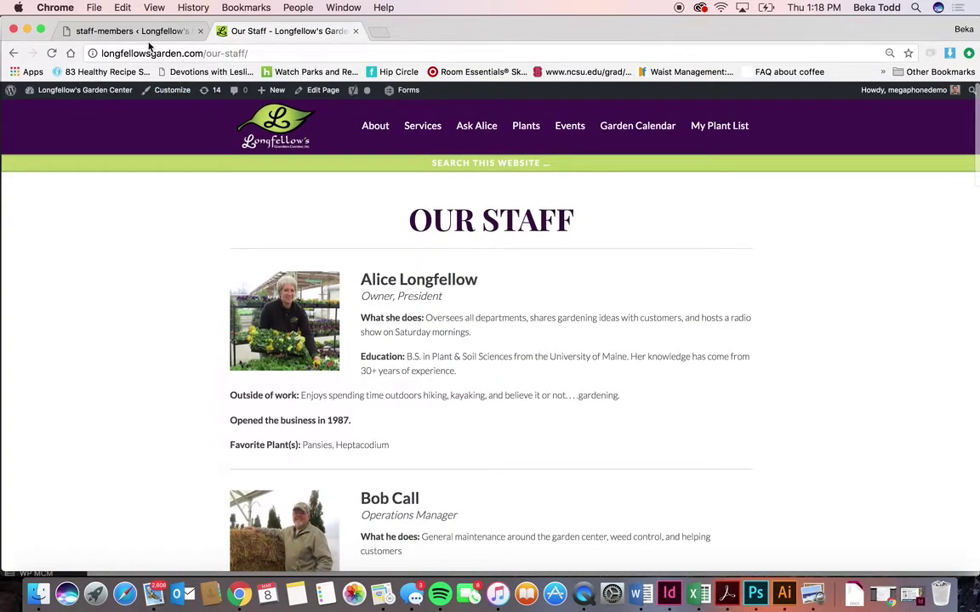
left_click(148, 31)
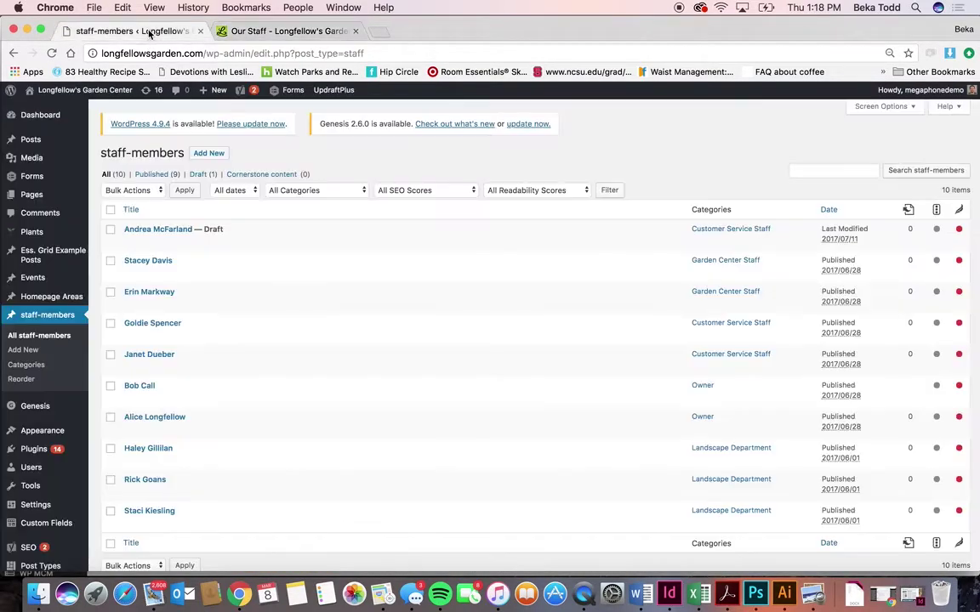
left_click(34, 381)
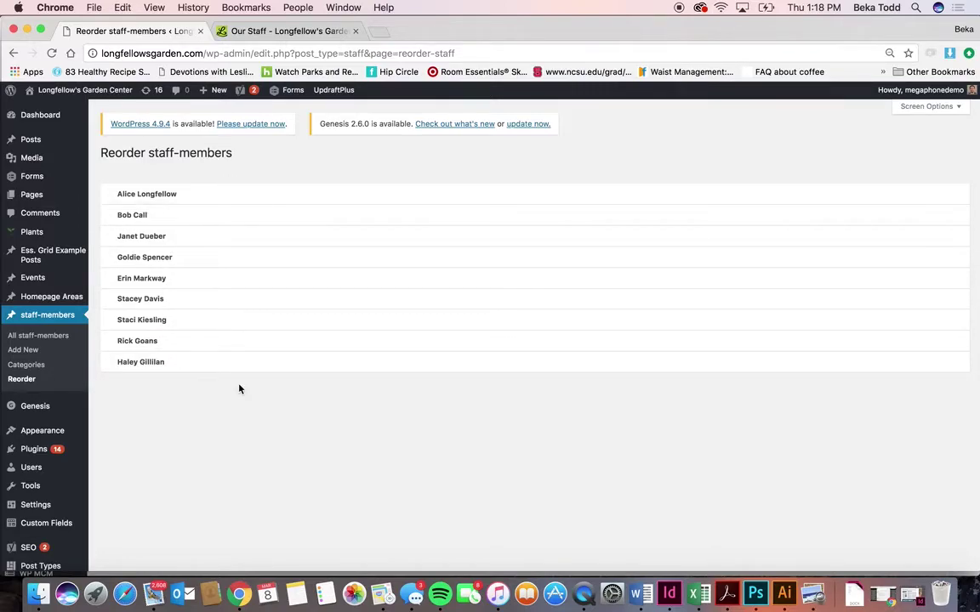
Open the list of all user accounts in the site admin.
mouse_move(45, 435)
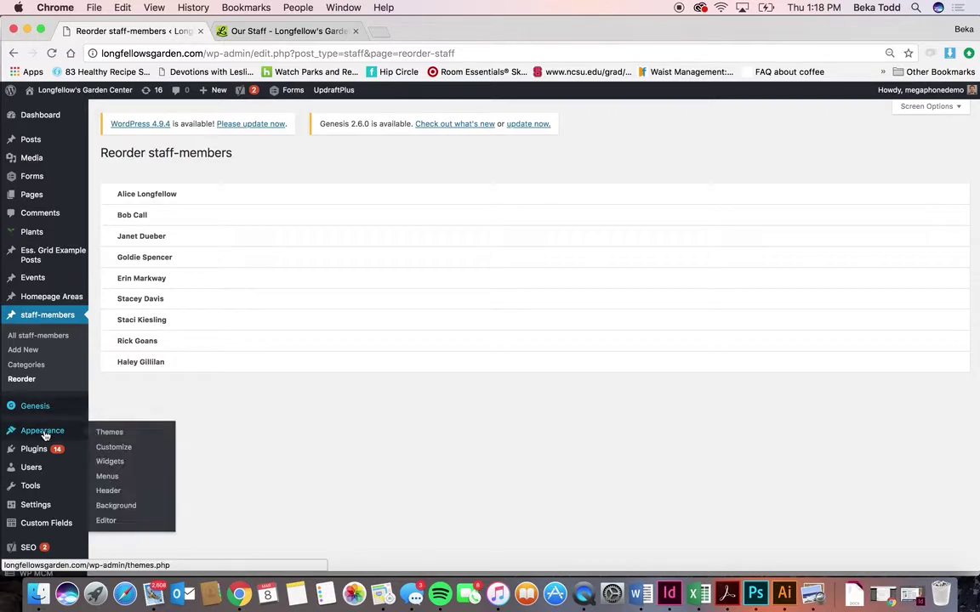
mouse_move(36, 474)
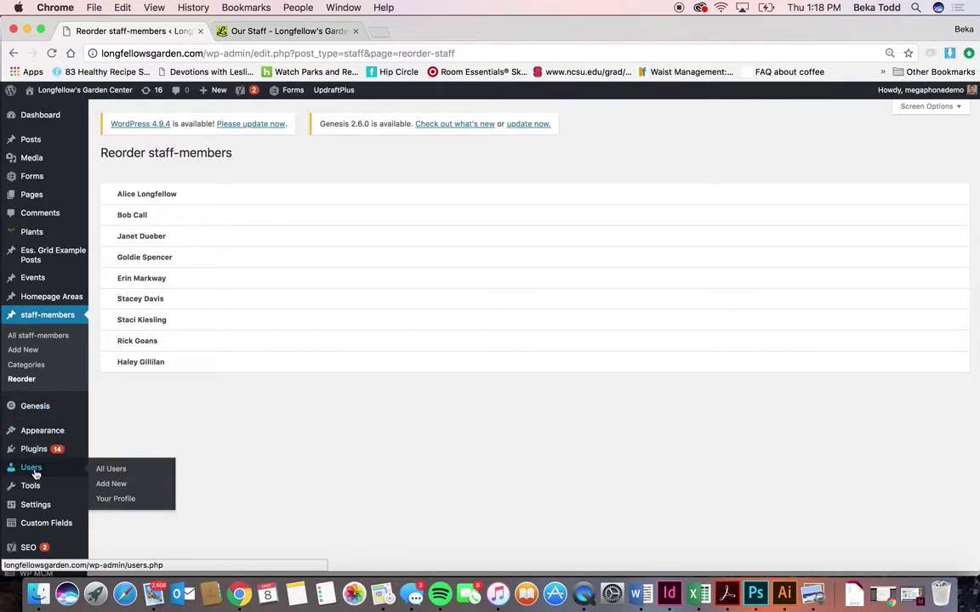
scroll(36, 474, "down", 5)
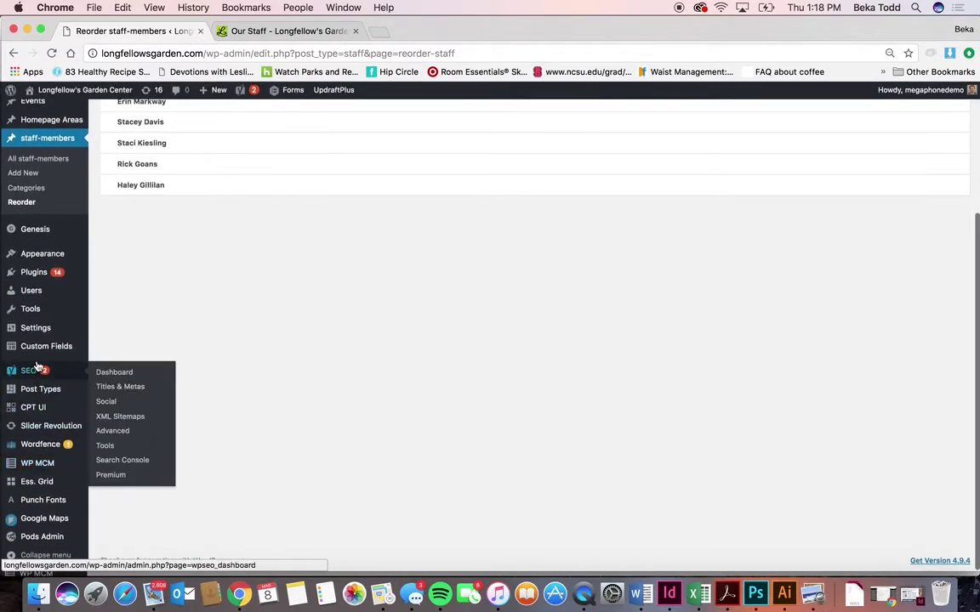
left_click(44, 293)
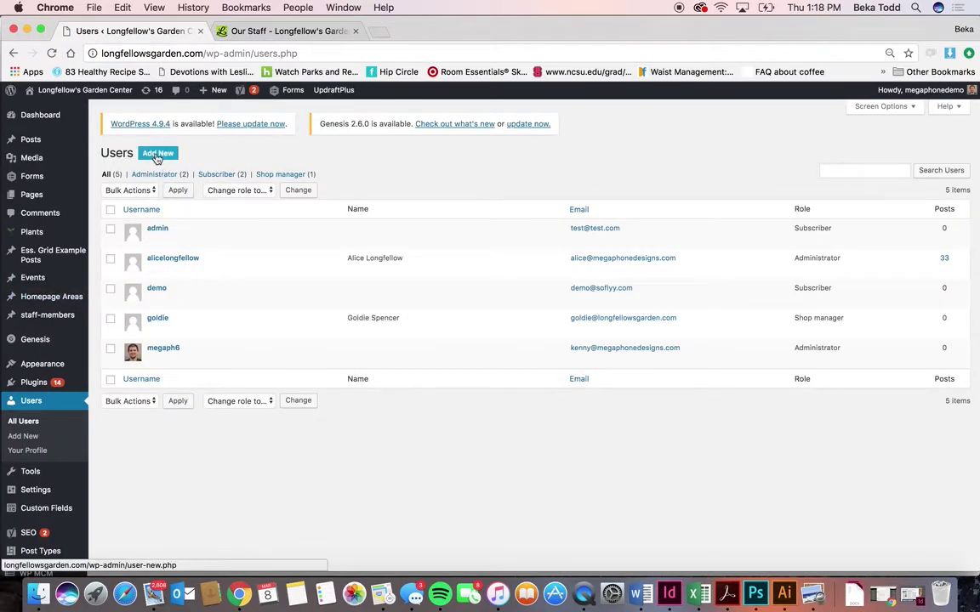
Open the admin user's profile and examine its role, name, contact info, biography and new password fields.
left_click(157, 229)
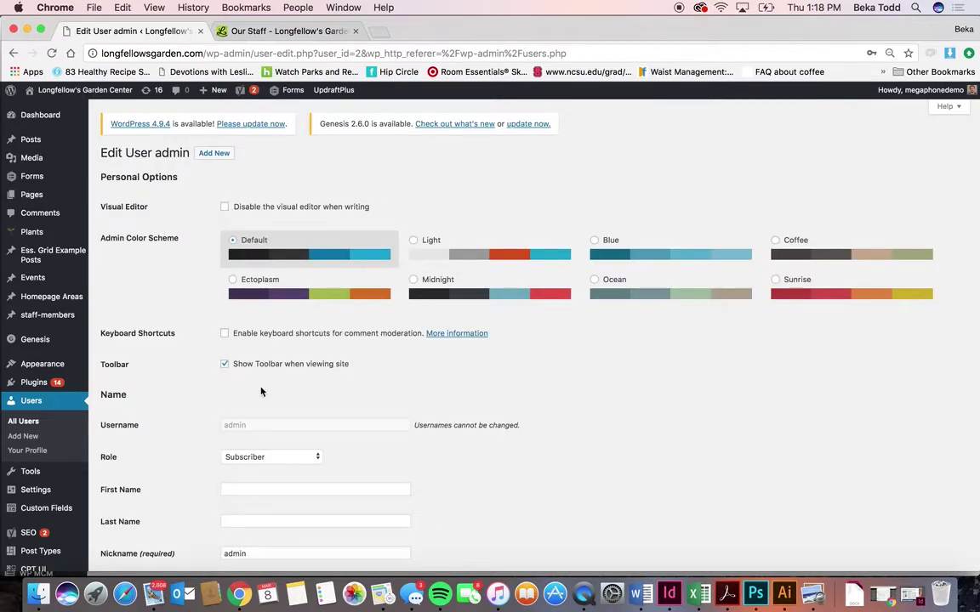
scroll(261, 391, "down", 1)
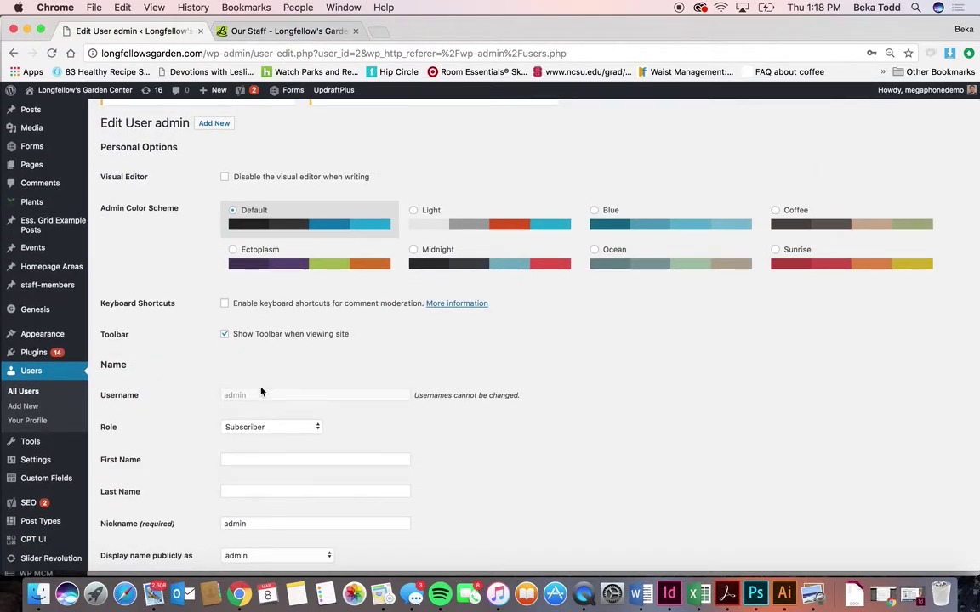
scroll(261, 391, "down", 4)
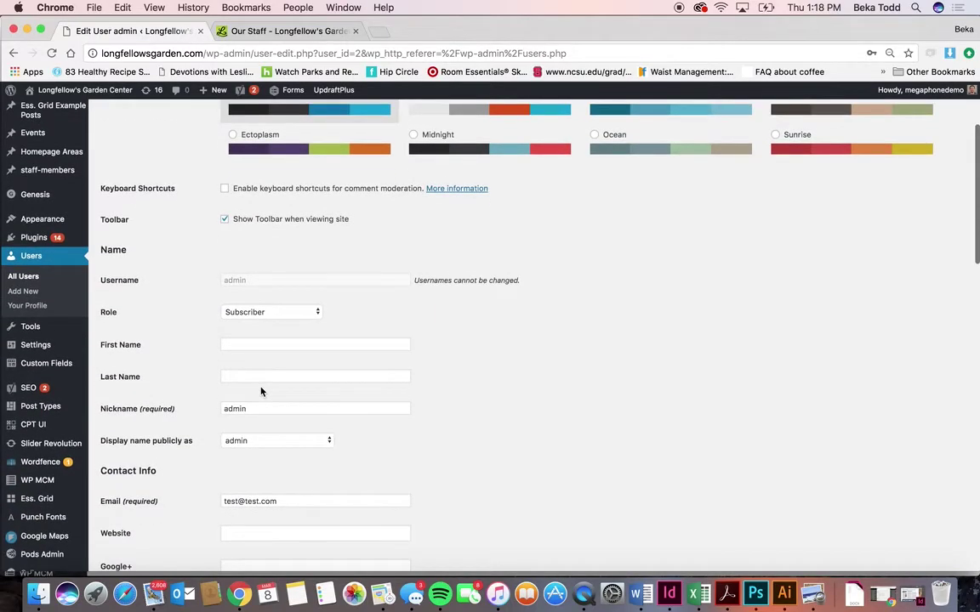
scroll(261, 391, "down", 10)
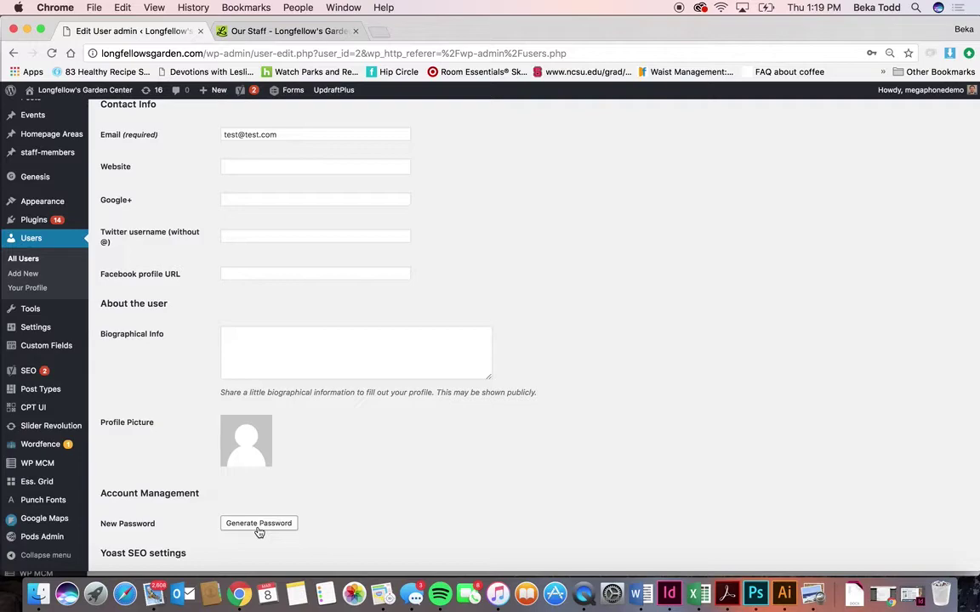
Open a blank new-user form and examine its username and email fields and the available roles.
left_click(24, 272)
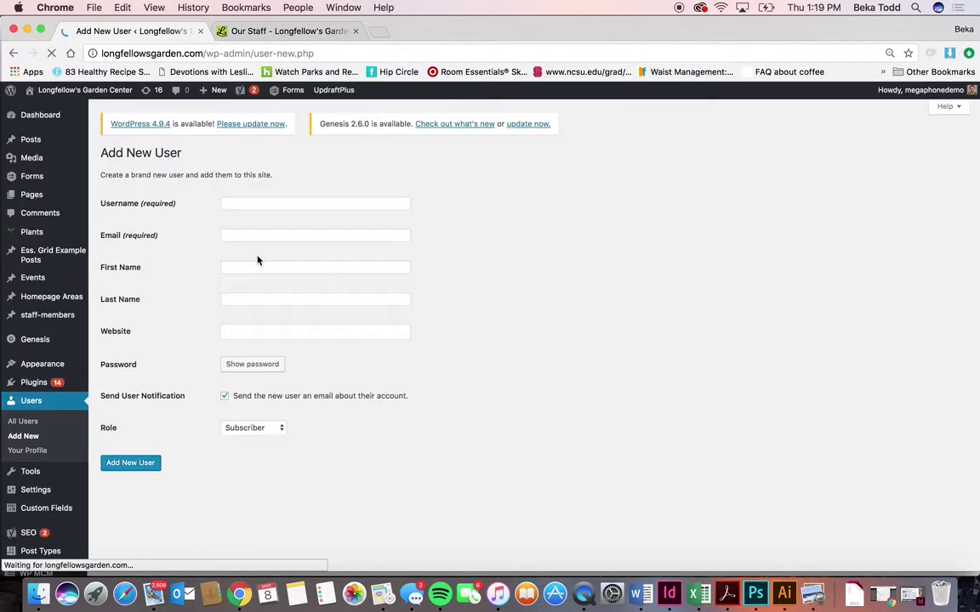
left_click(256, 201)
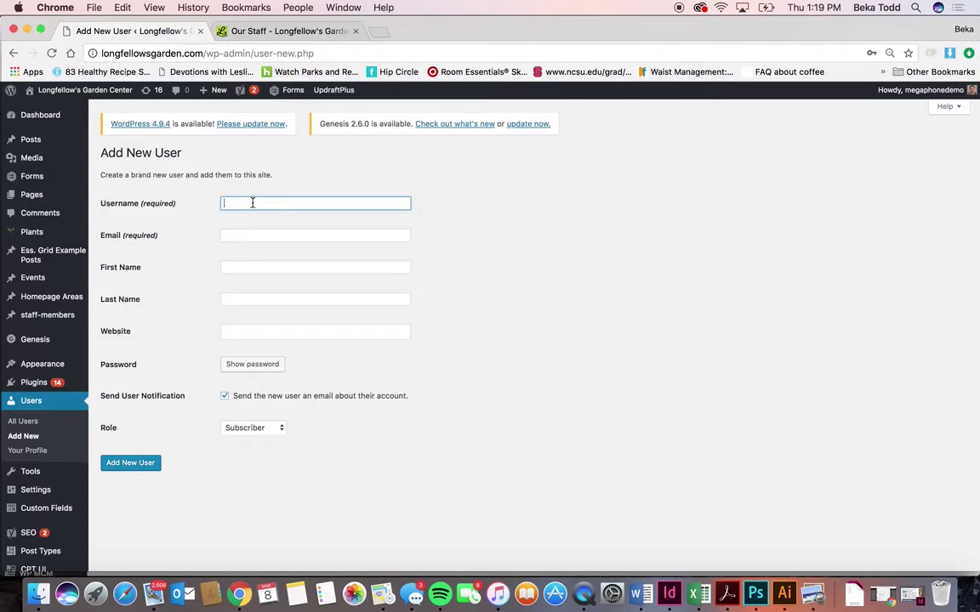
left_click(260, 238)
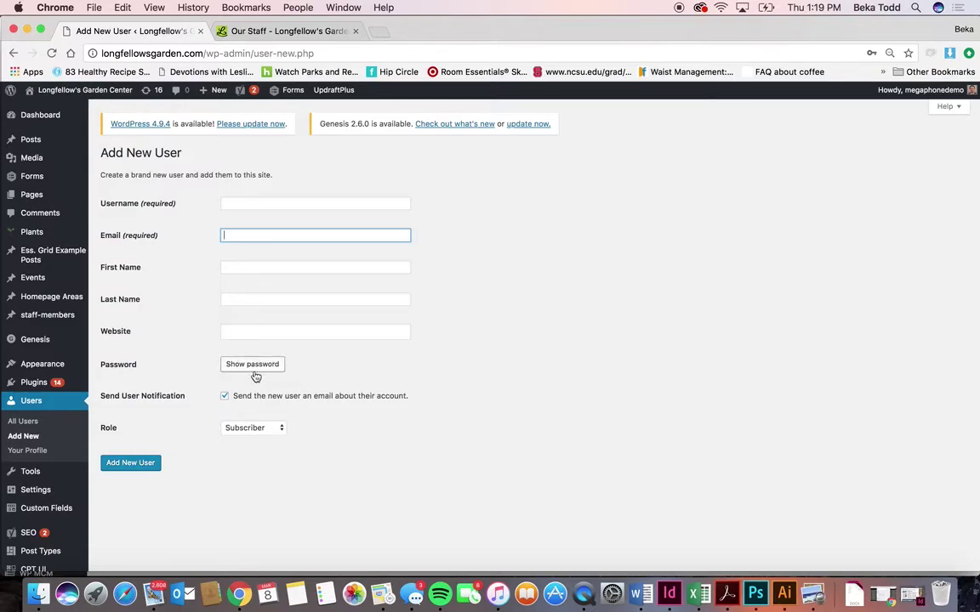
left_click(258, 438)
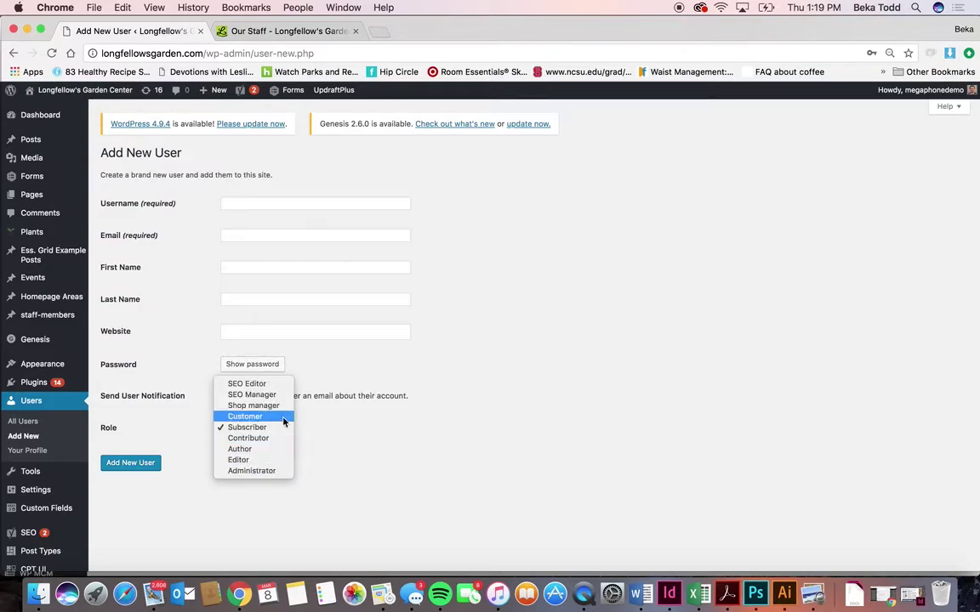
left_click(177, 551)
Look over the remaining admin sections, then switch to the live site and open its homepage.
scroll(177, 551, "down", 3)
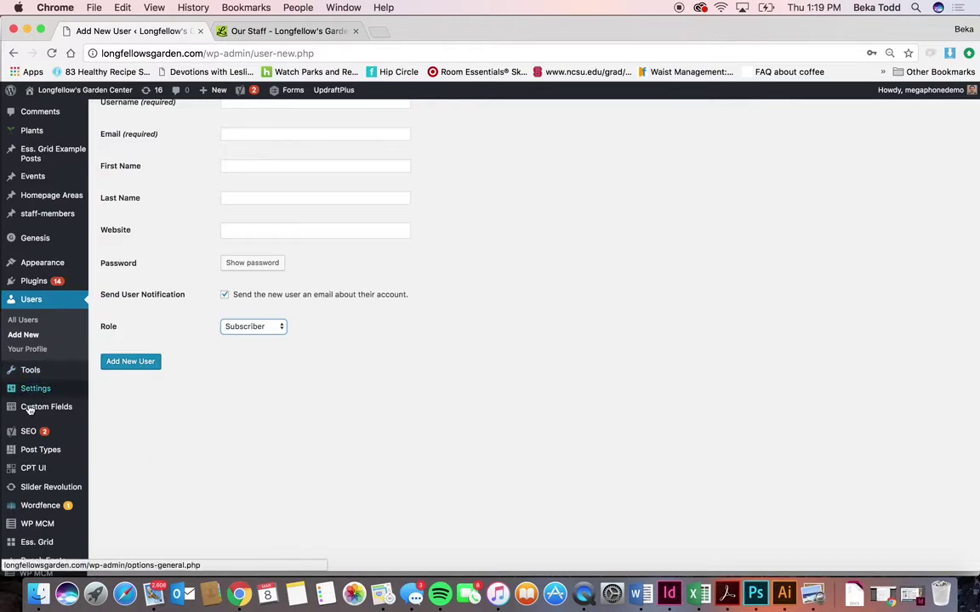
scroll(27, 497, "down", 3)
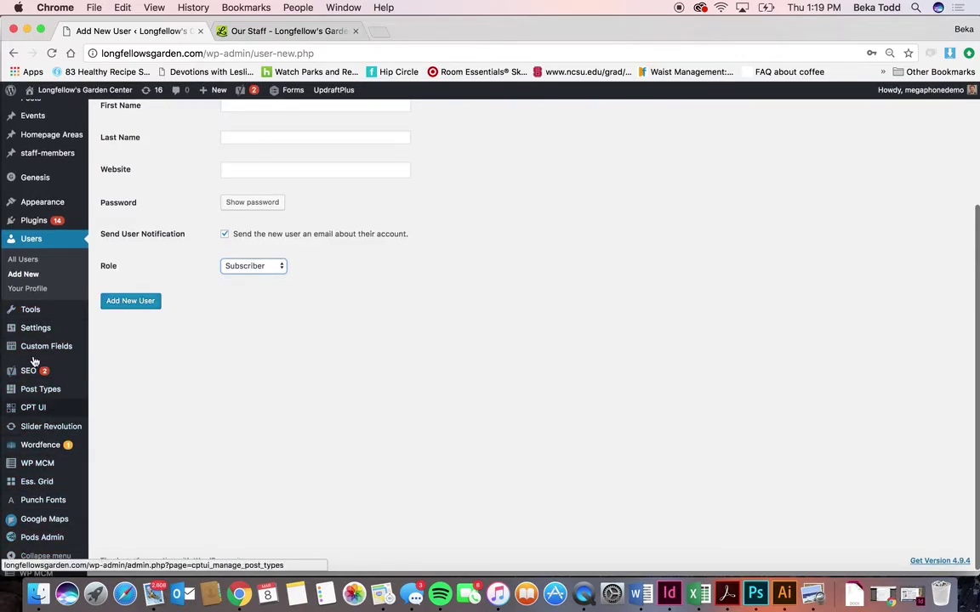
mouse_move(36, 335)
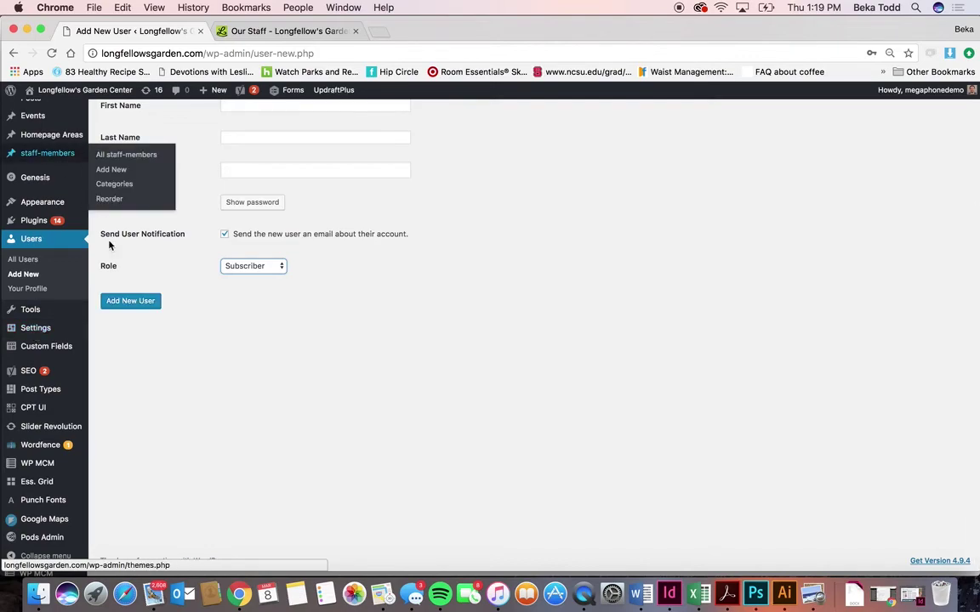
scroll(109, 245, "up", 5)
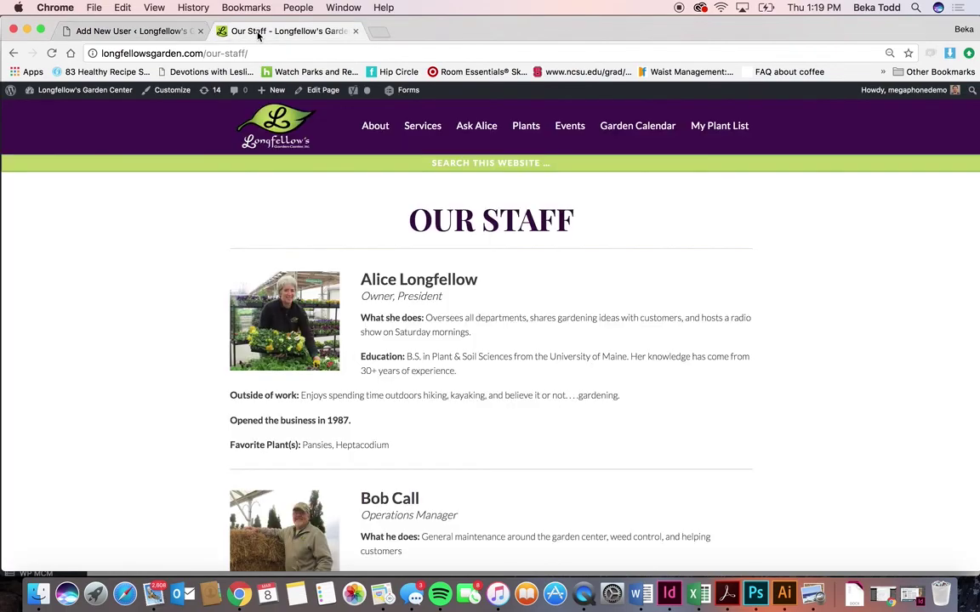
left_click(243, 31)
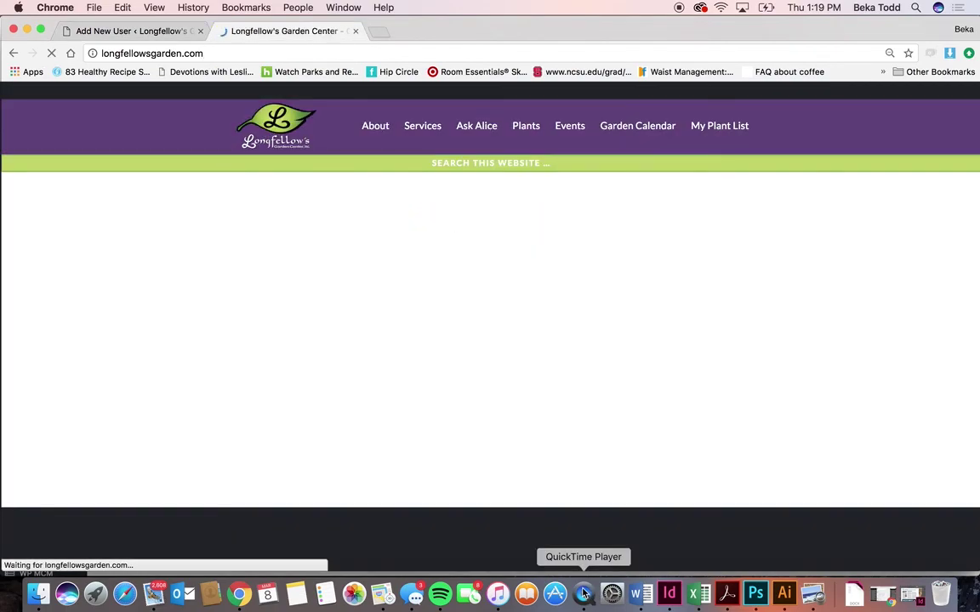